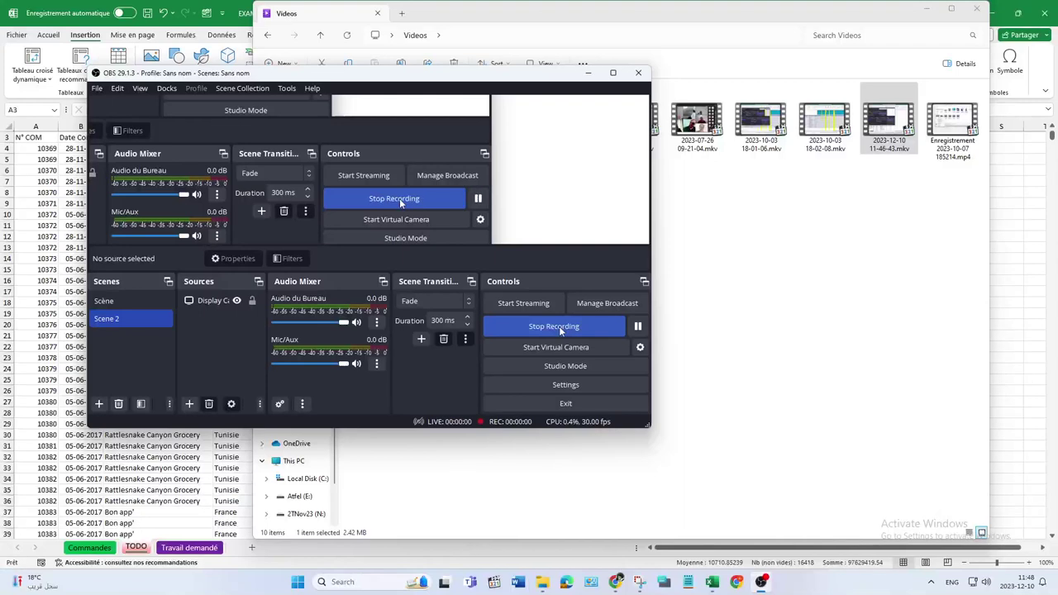
Step: Clear the other windows away and select the order data A3:K1826 starting from header cell A3
click(589, 73)
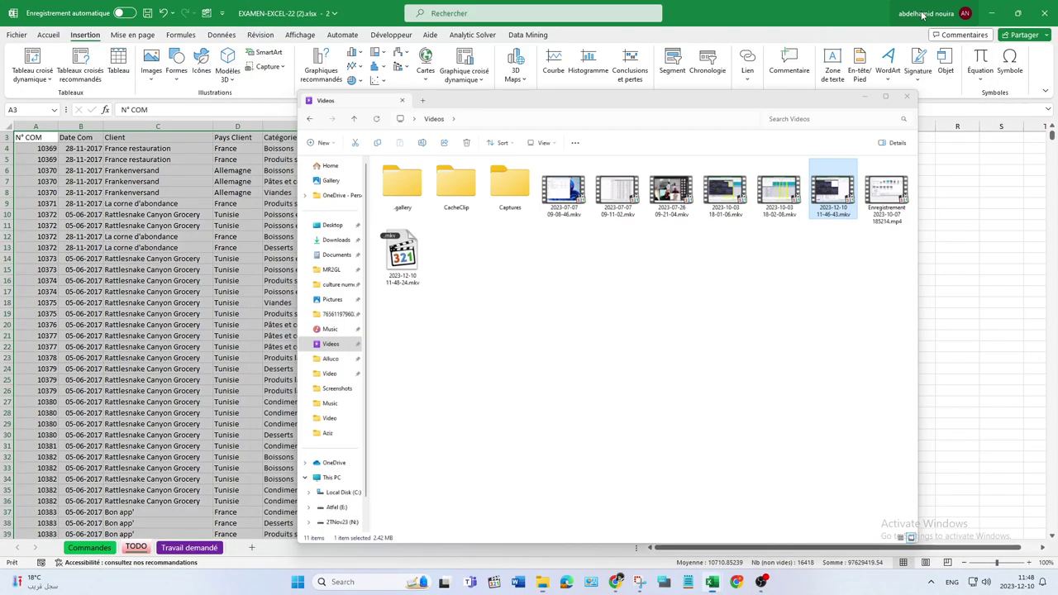
click(927, 10)
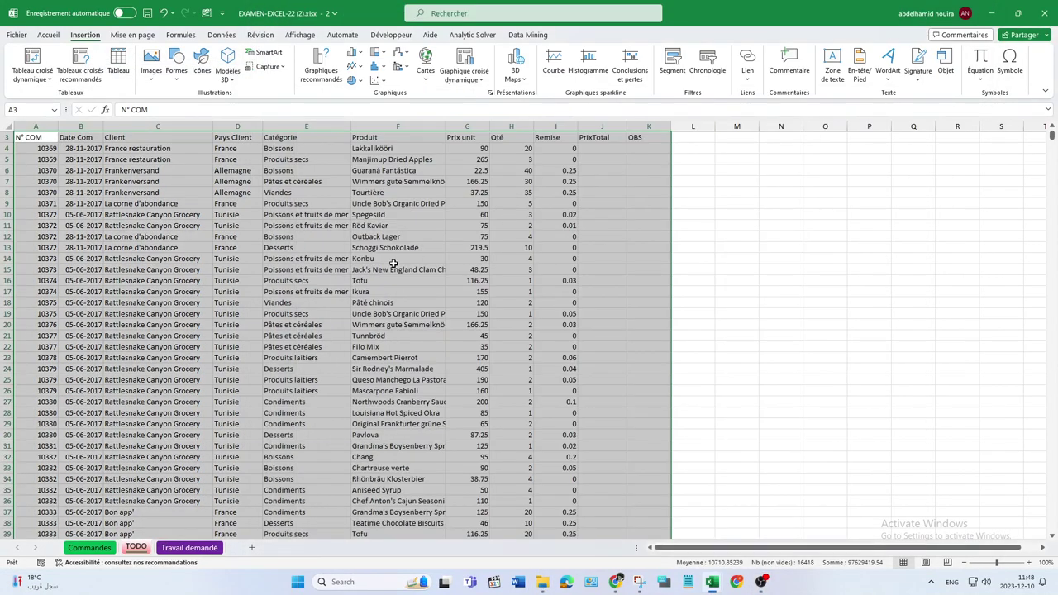
click(36, 142)
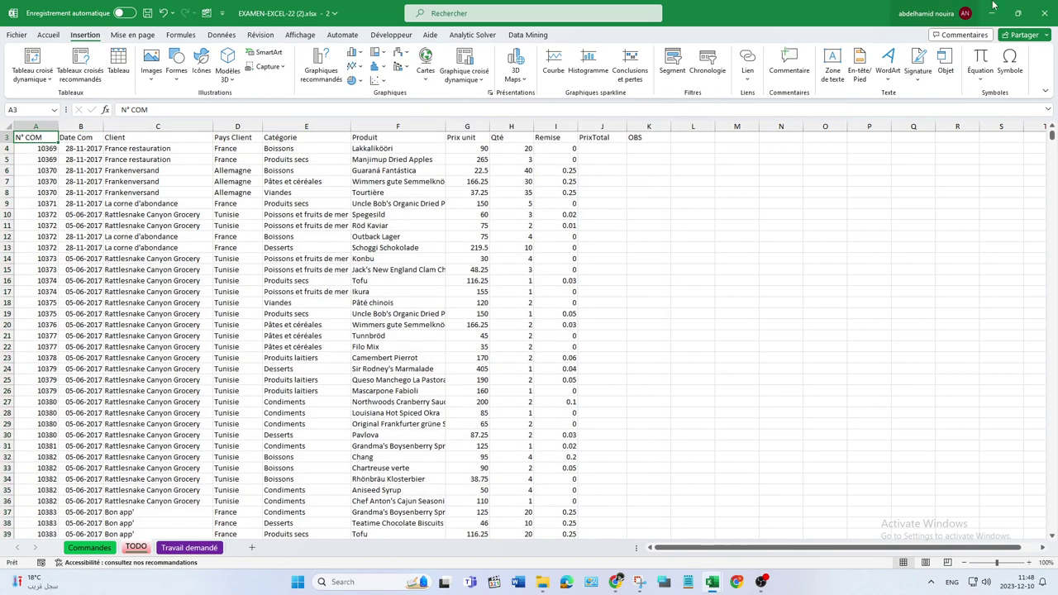
mouse_move(1019, 10)
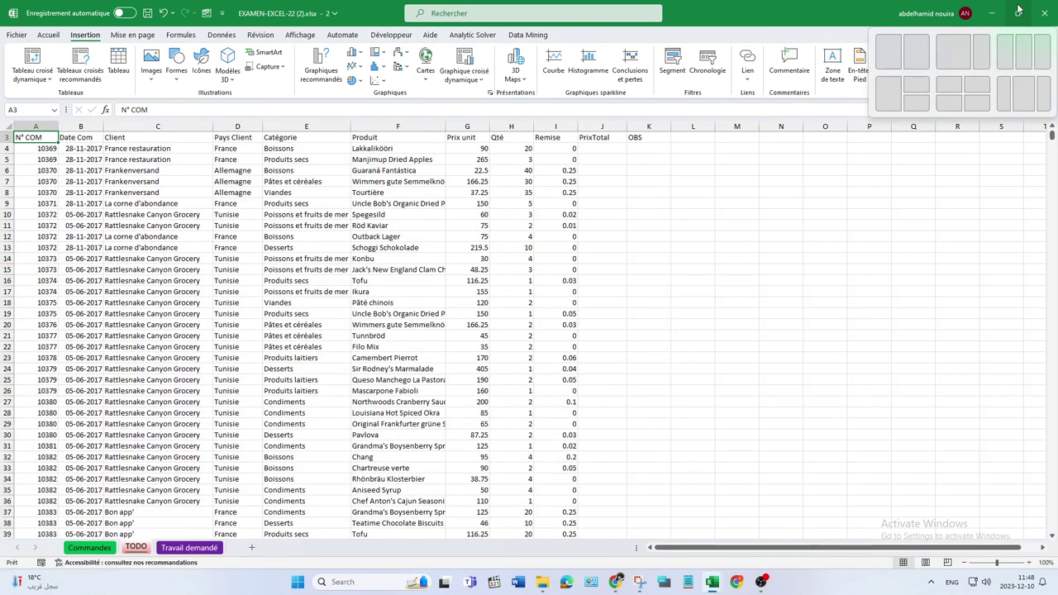
key(ctrl+shift+Down)
key(ctrl+shift+Right)
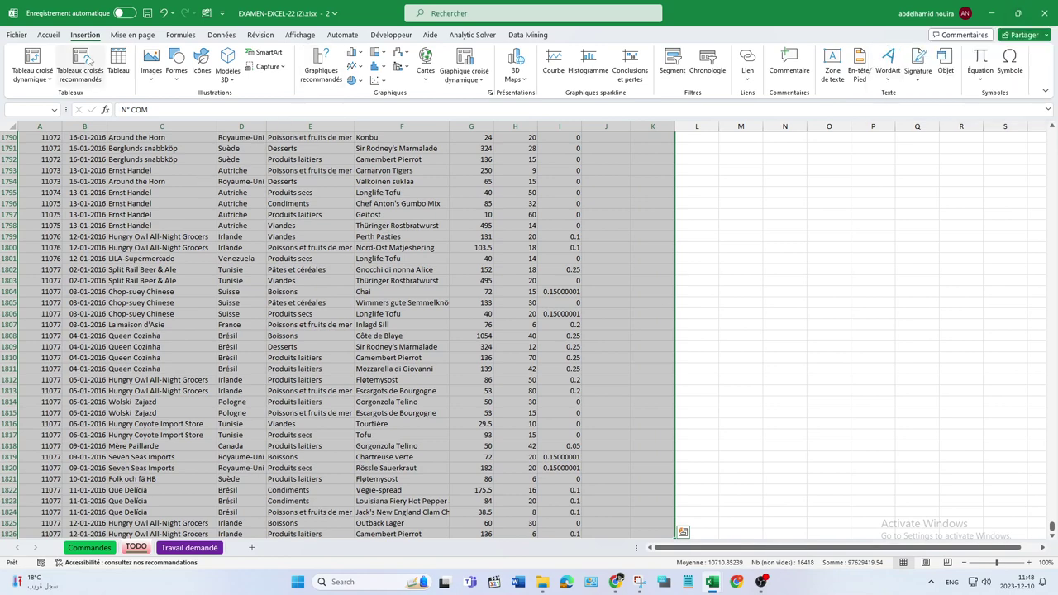
Step: Convert A3:K1826 into a table with headers and apply Style de tableau moyen 5
click(118, 66)
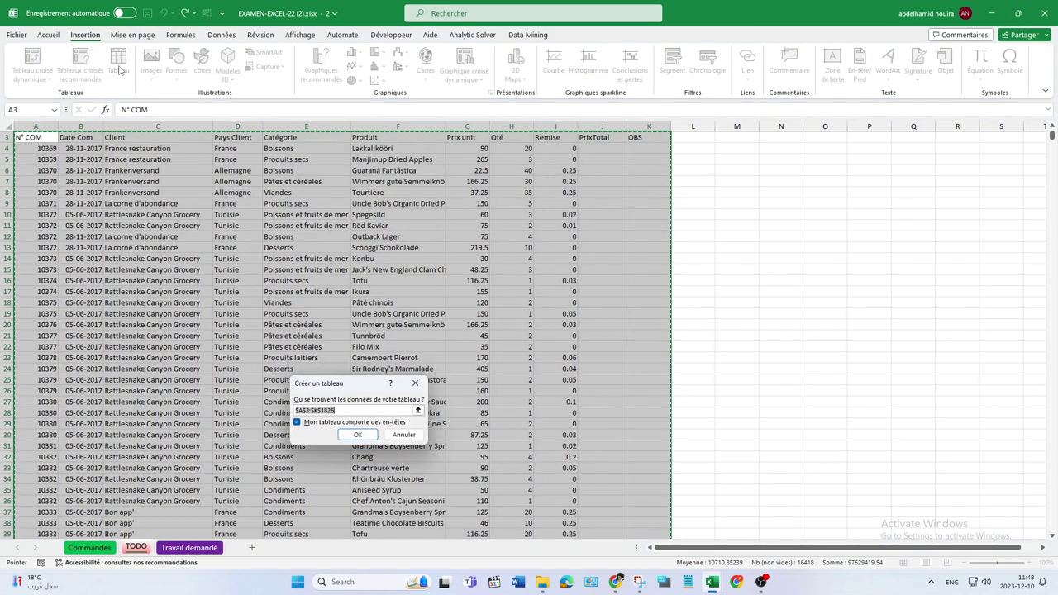
click(357, 433)
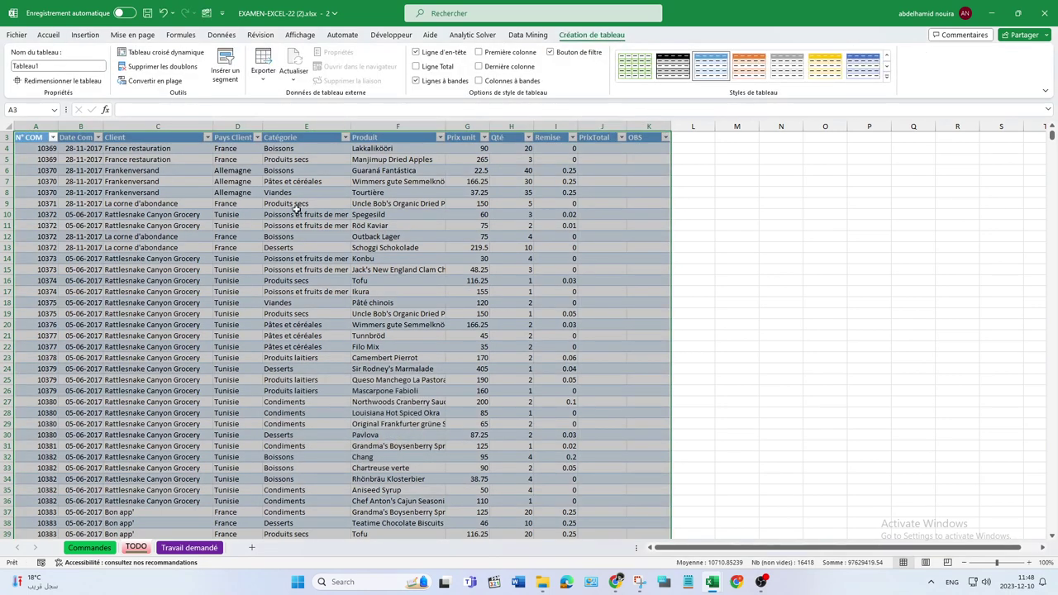
click(886, 76)
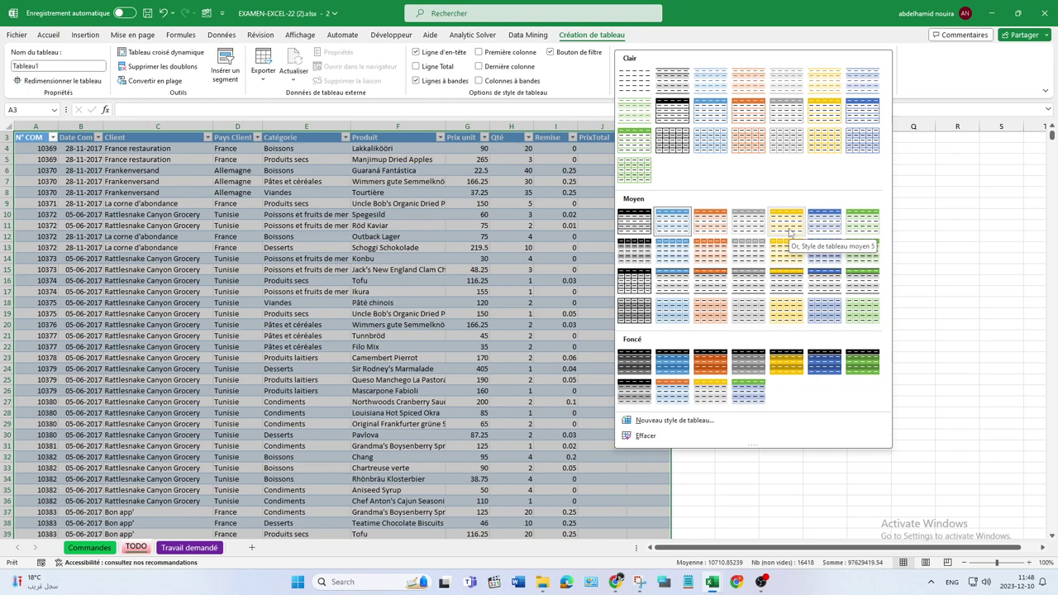
click(788, 231)
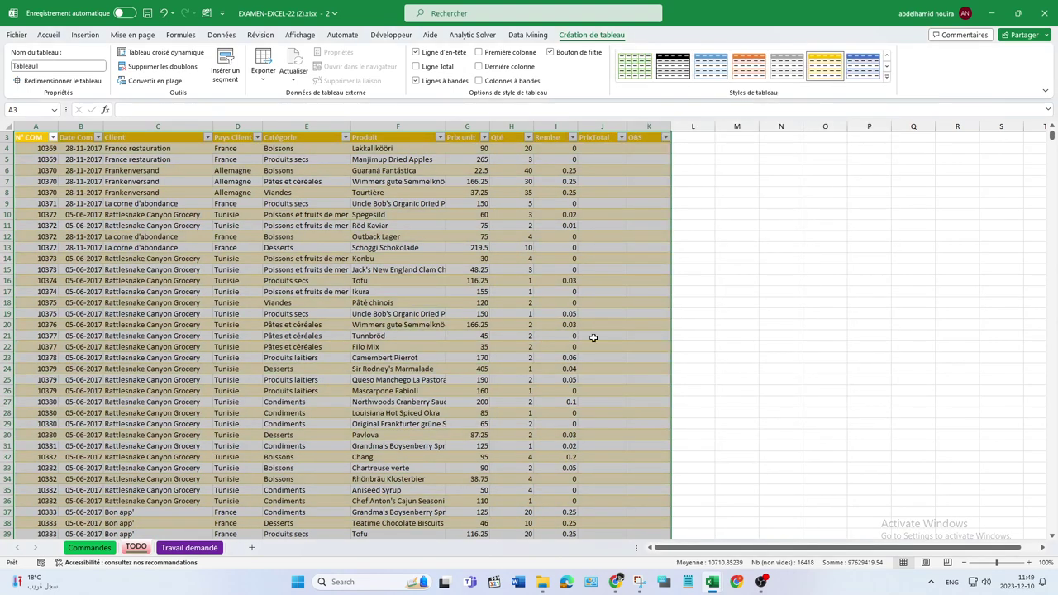
scroll(314, 331, up, 1)
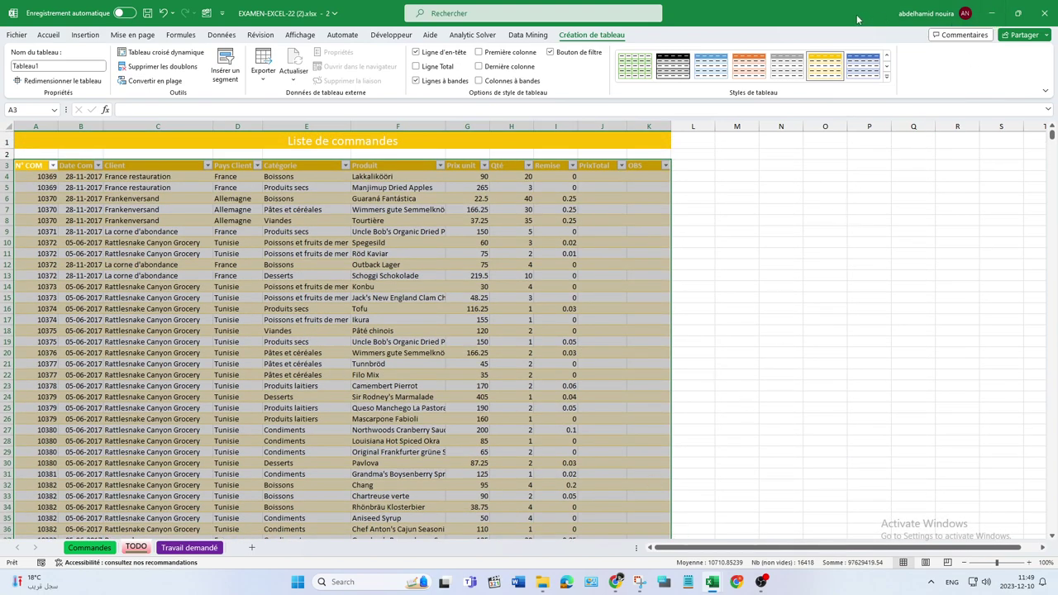
Step: Dock the workbook beside the task list and check the order number format on Commandes
drag(991, 25, 2, 161)
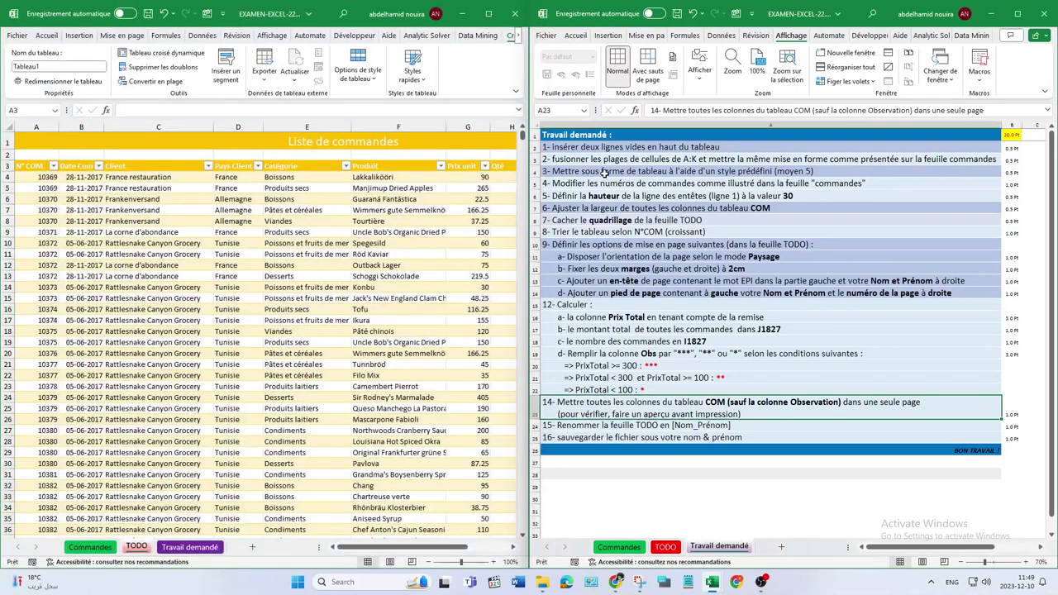
click(605, 172)
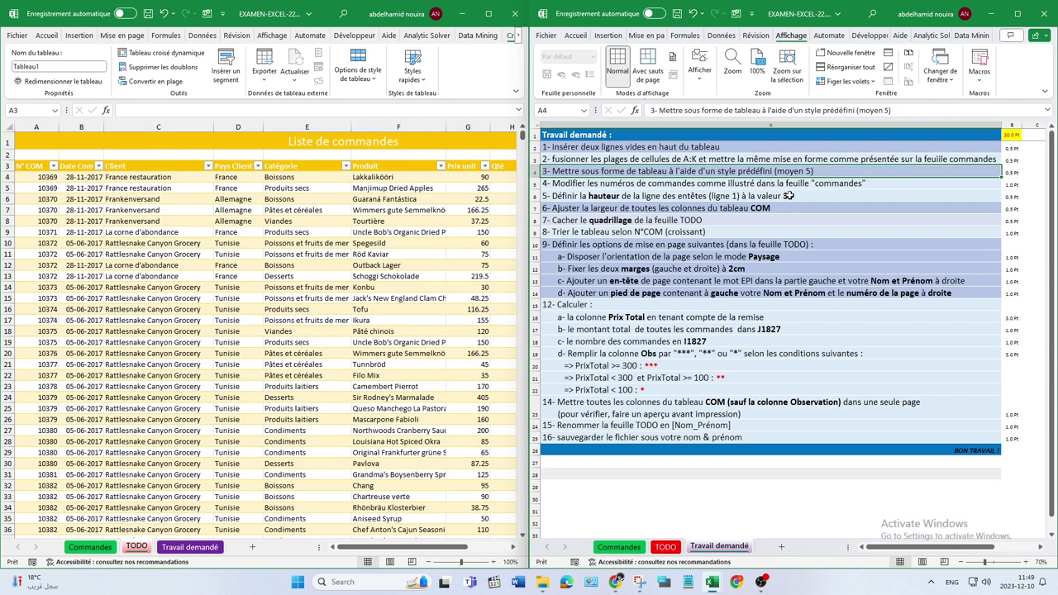
click(825, 186)
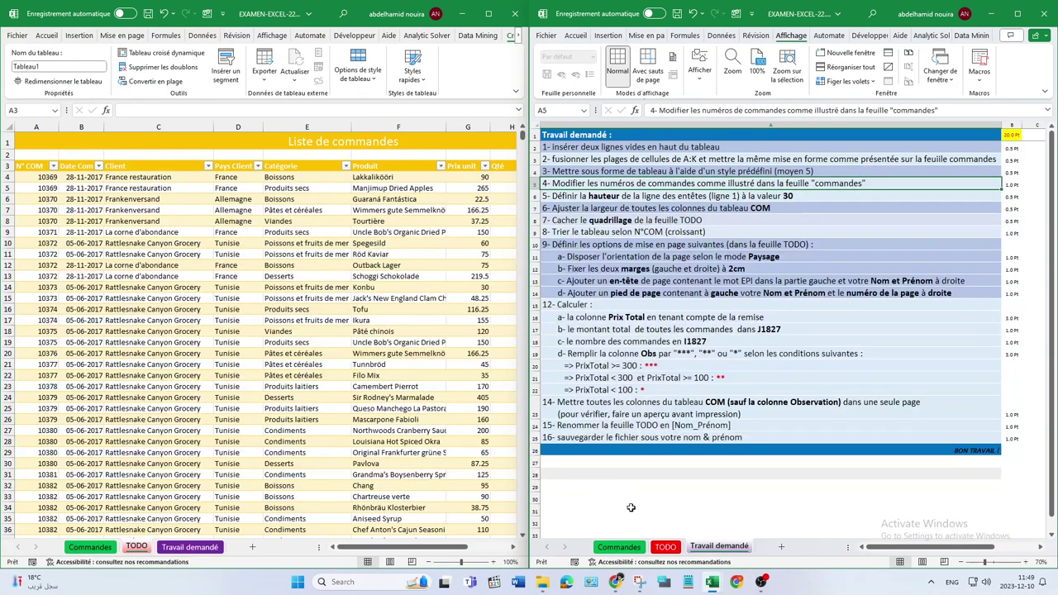
click(619, 547)
click(563, 181)
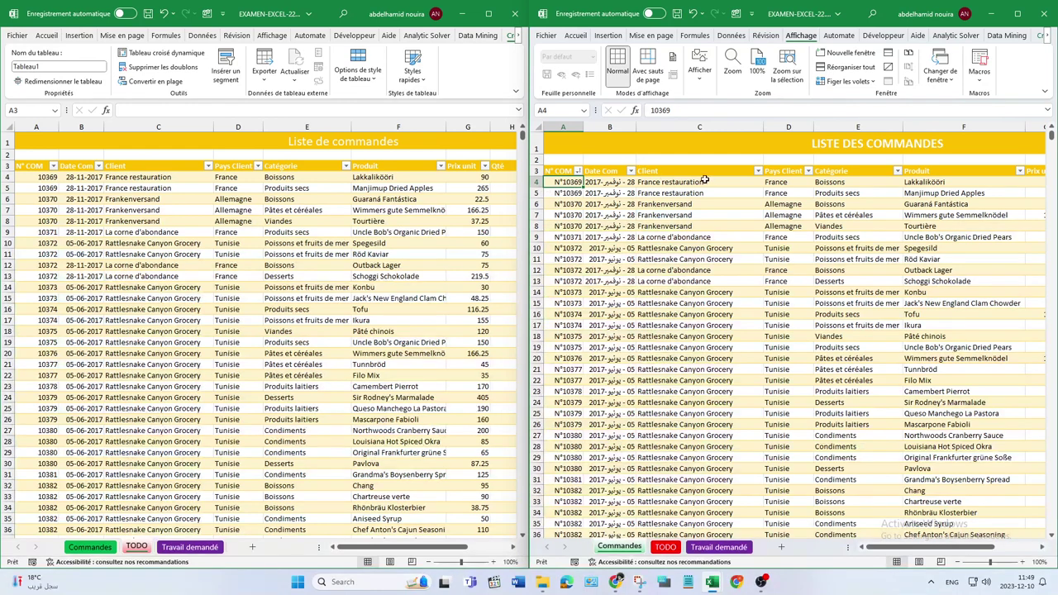
click(712, 547)
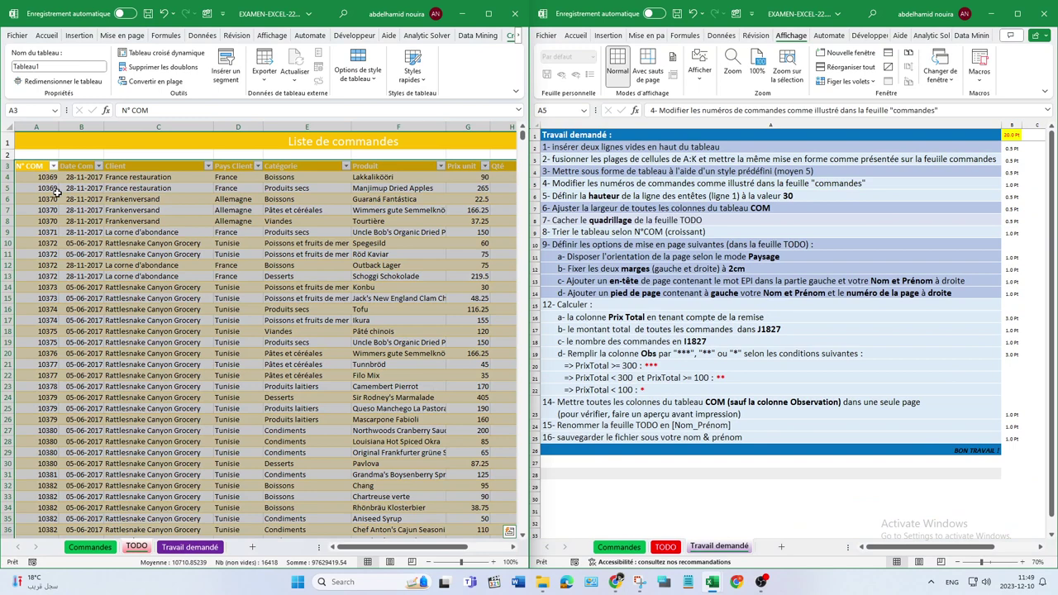
Step: Select all order numbers in column A from A4 to the last row
click(51, 181)
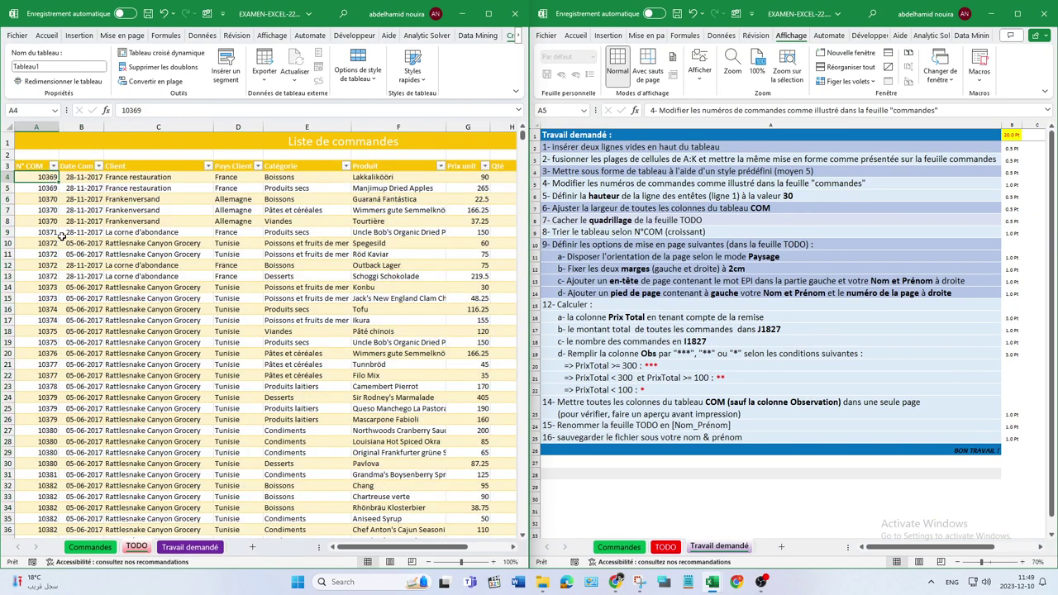
key(ctrl+shift+Down)
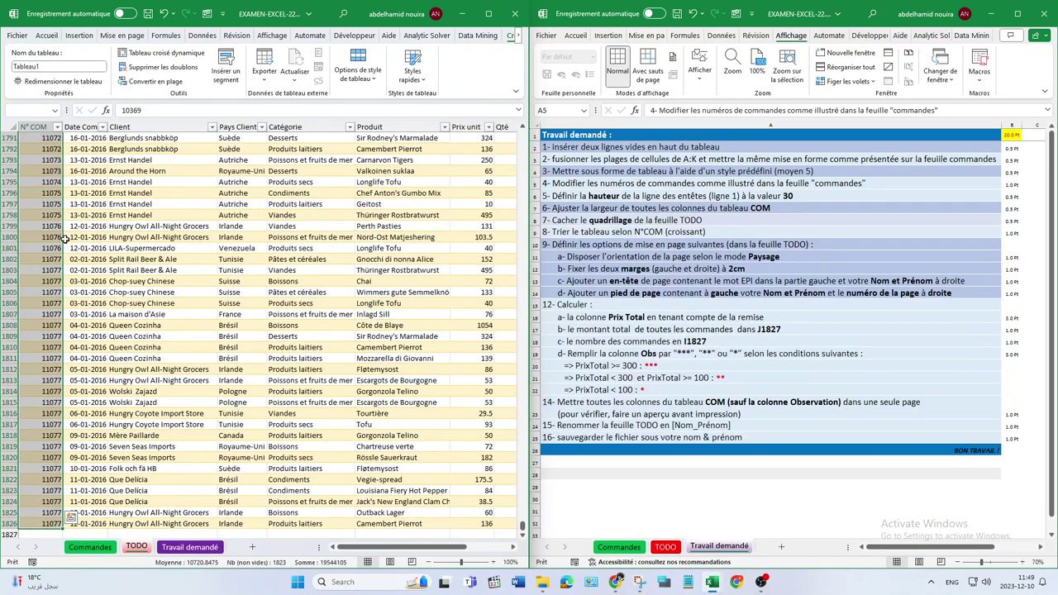
click(47, 34)
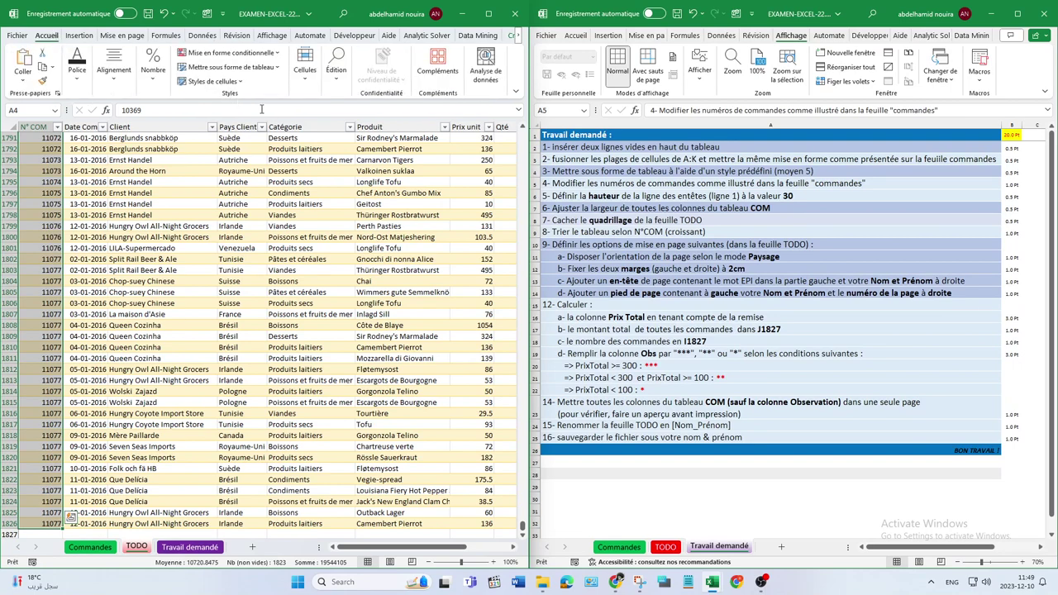
Step: Give column A's order numbers the custom format "N°"0, displaying values like N°10369
click(488, 13)
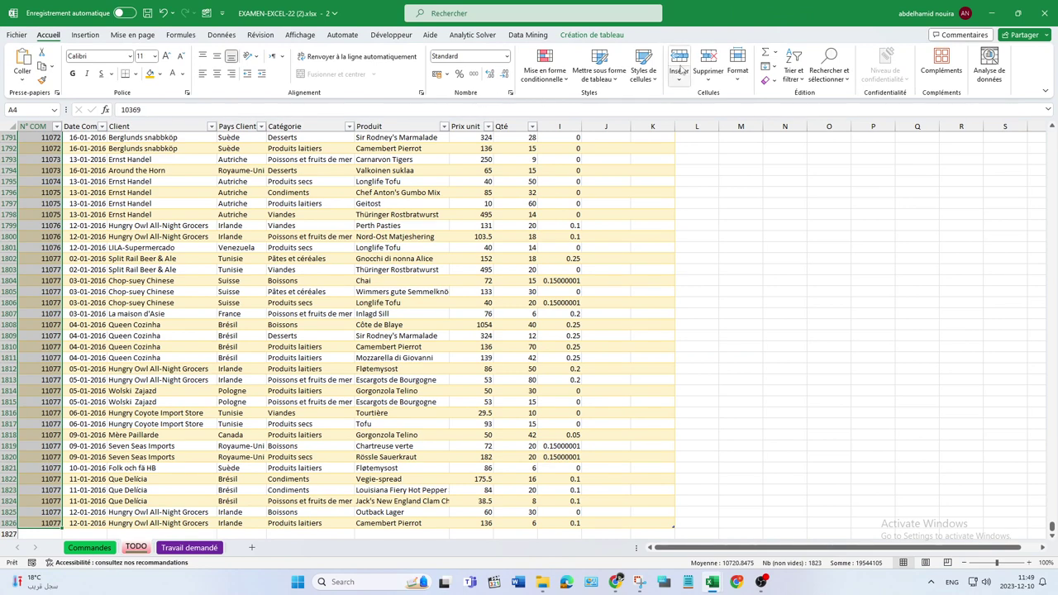
click(735, 73)
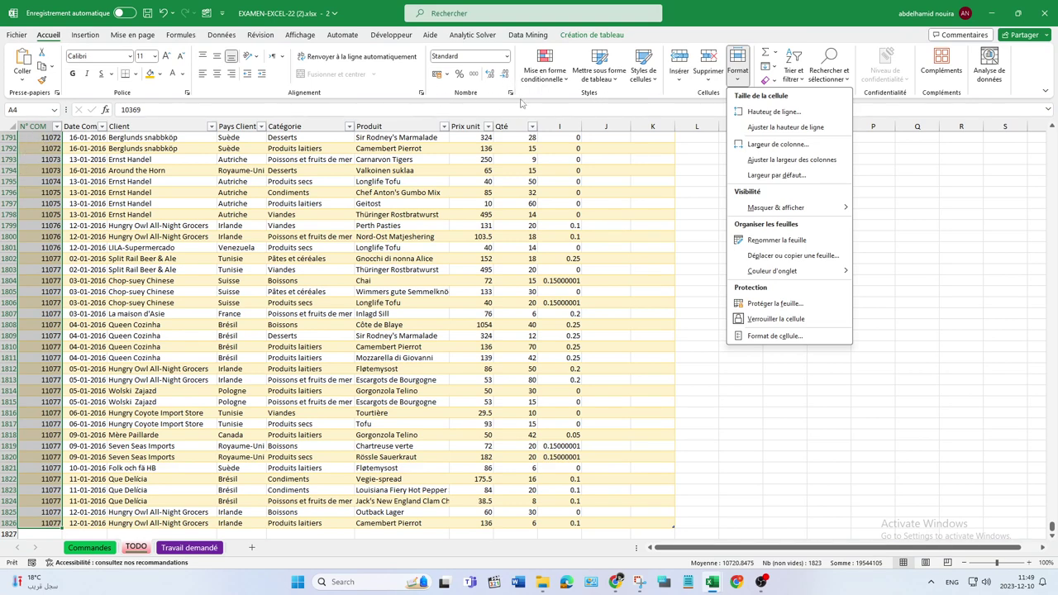
click(564, 103)
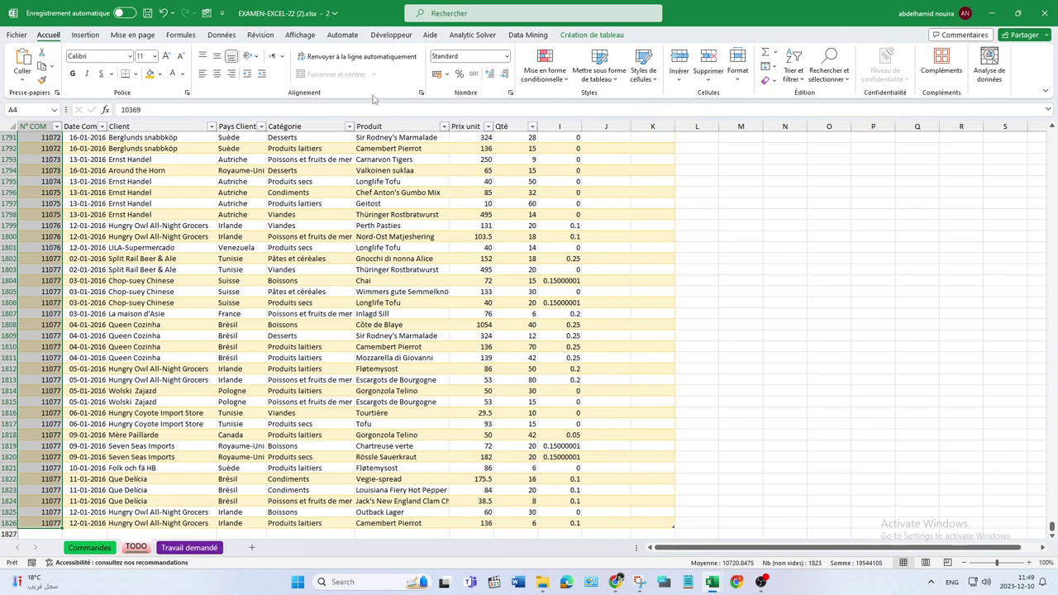
right_click(41, 150)
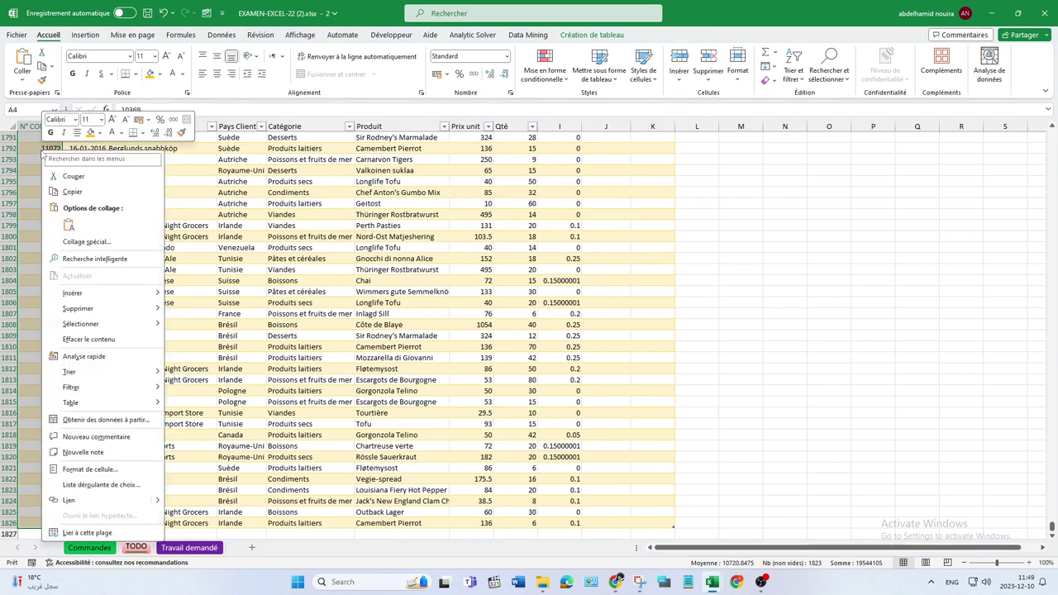
click(93, 470)
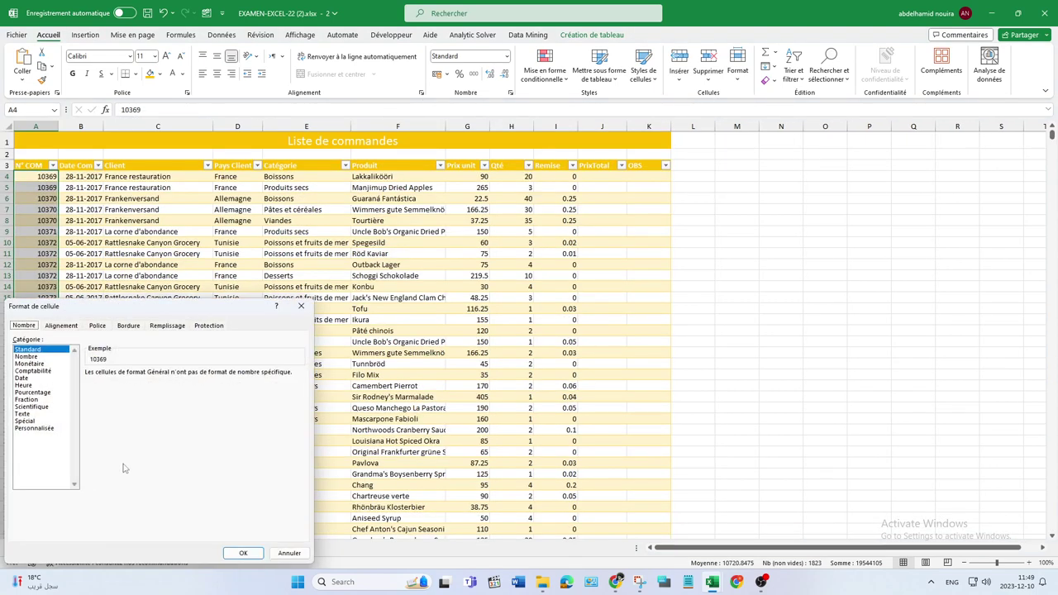
click(33, 429)
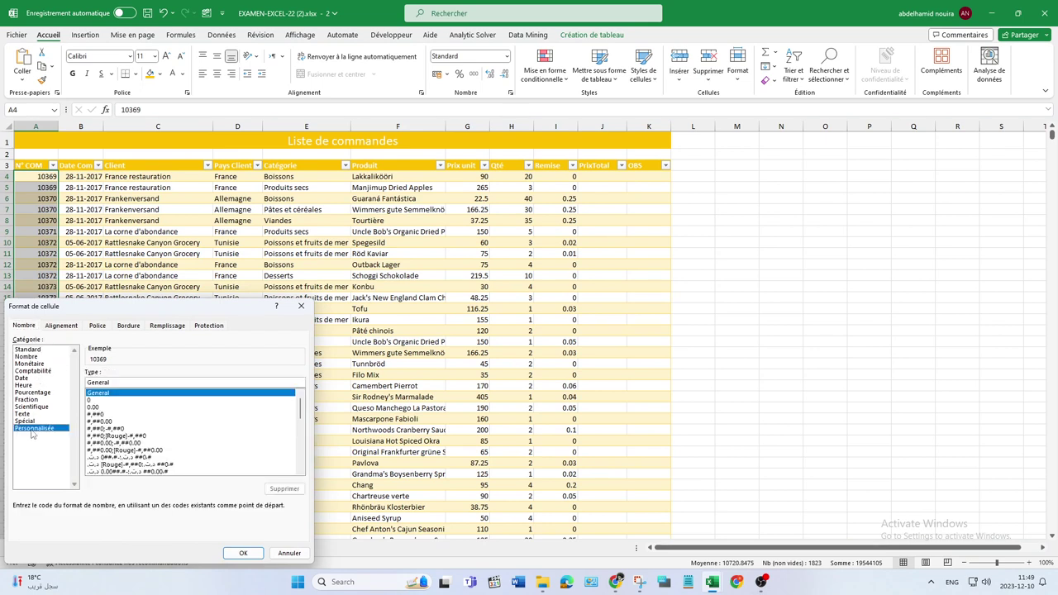
click(120, 401)
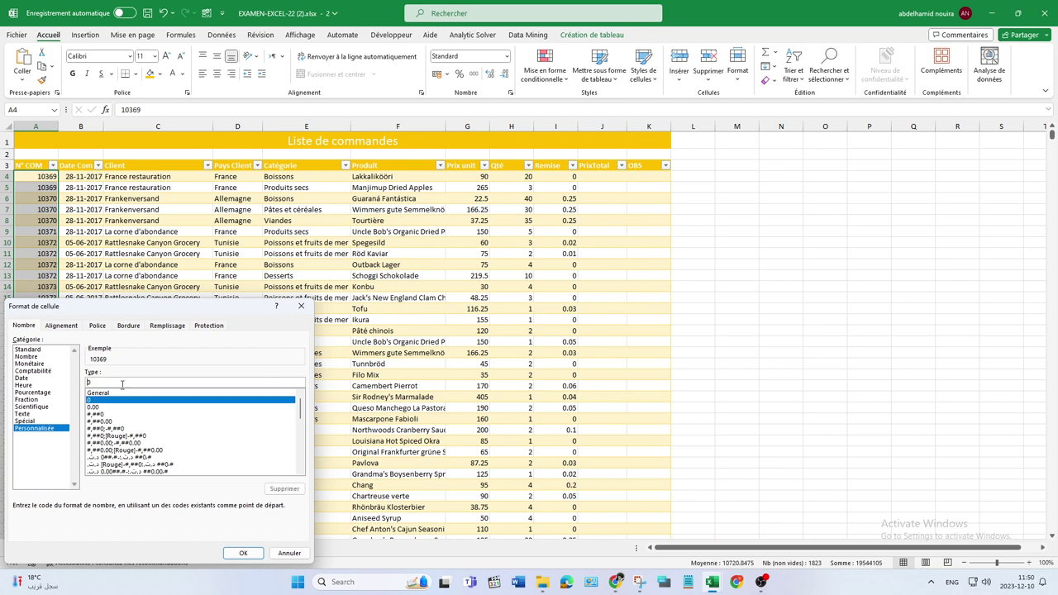
text(")
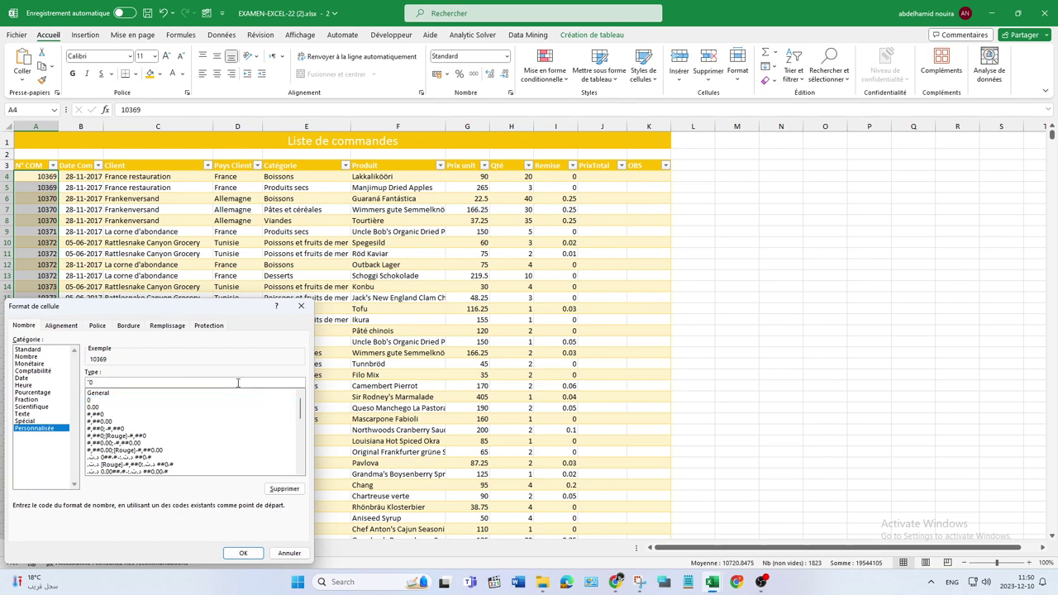
text(N)
text(°)
key(BackSpace)
text(°)
click(242, 552)
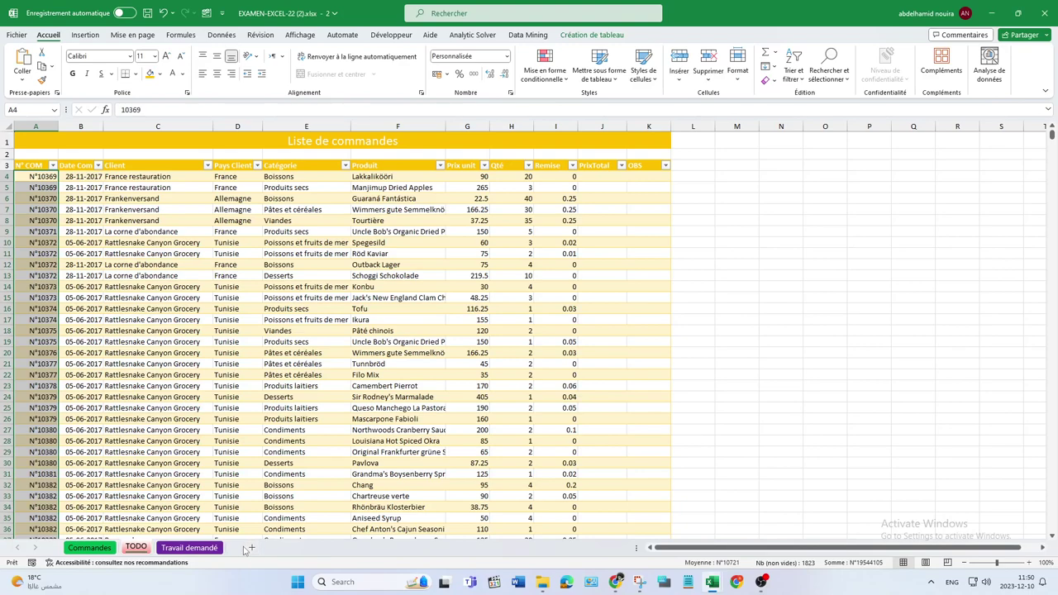
Step: Compare the Commandes reference sheet with TODO and dock the workbook beside task 5
click(136, 548)
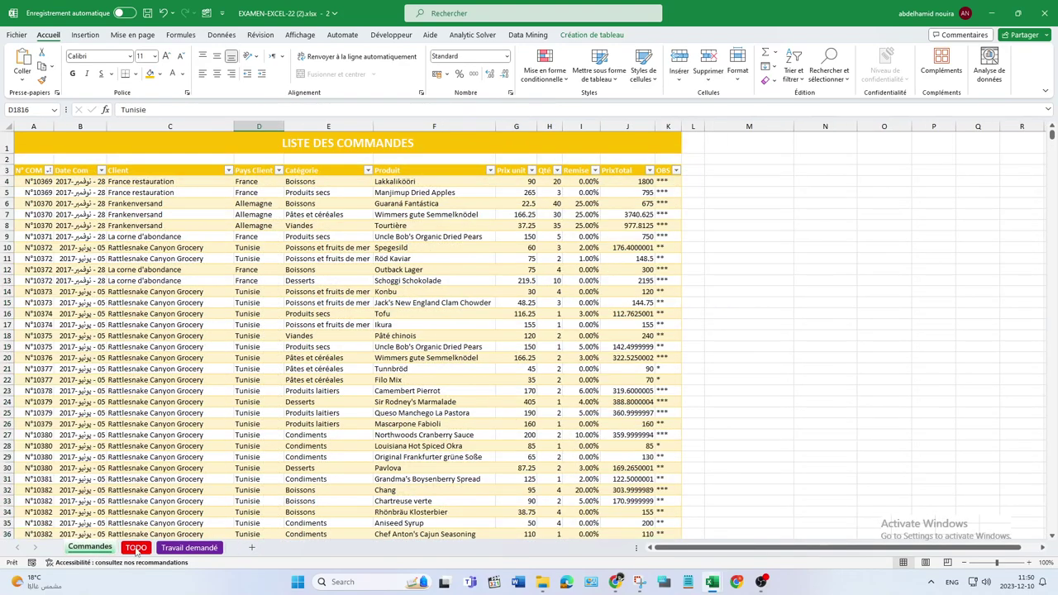
click(89, 548)
click(133, 550)
click(145, 551)
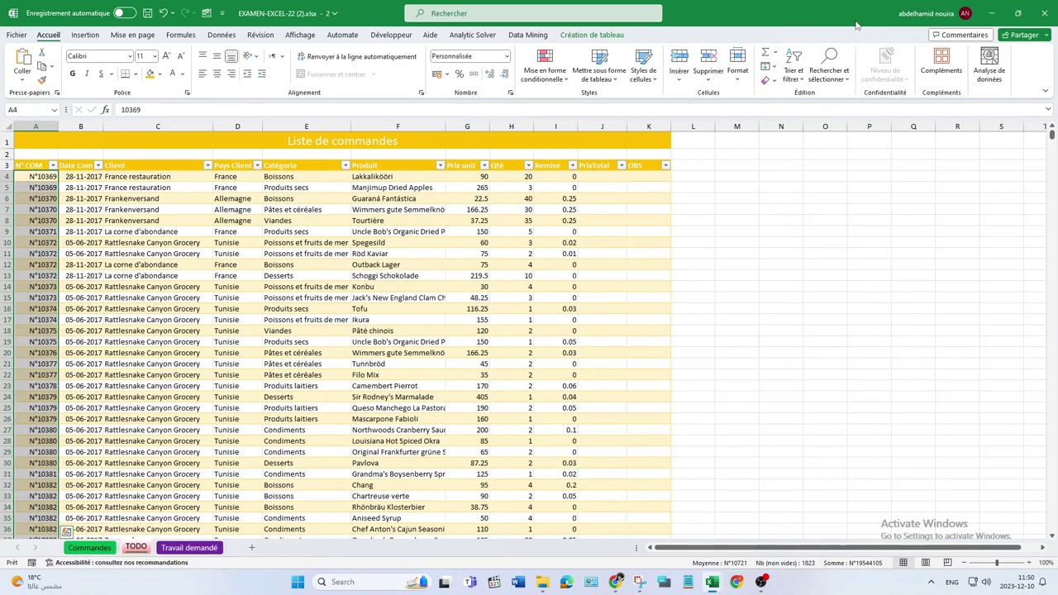
drag(855, 21, 3, 335)
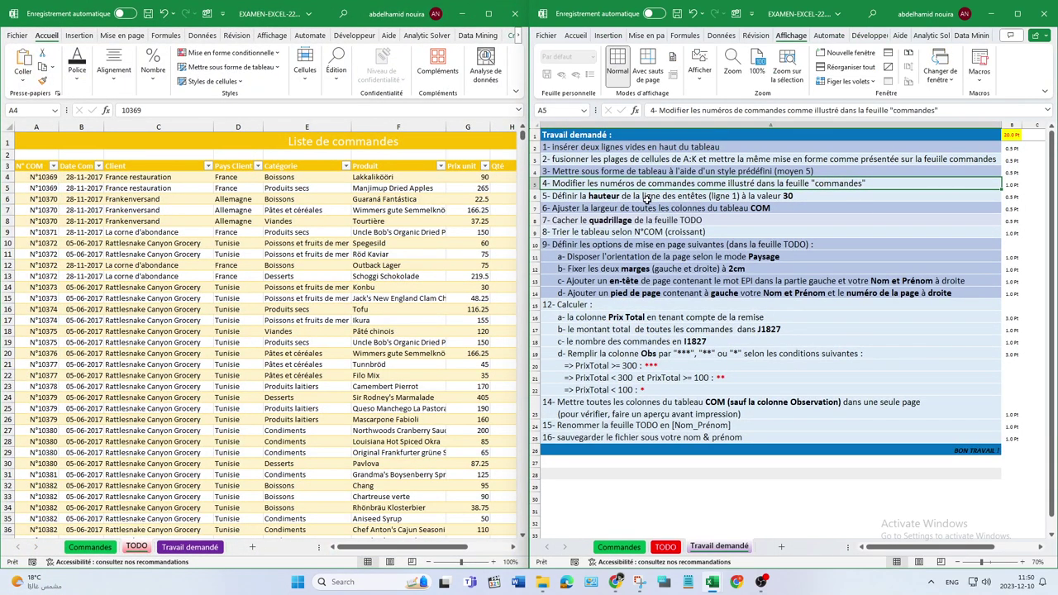
click(602, 197)
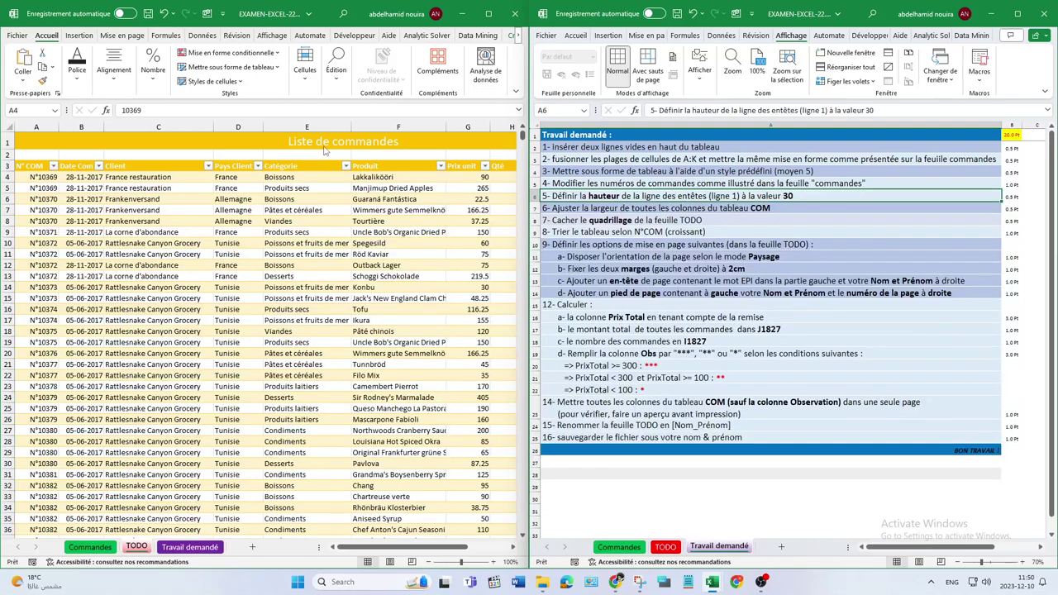
Step: Set the height of title row 1 (Liste de commandes) to 30
click(325, 149)
click(326, 143)
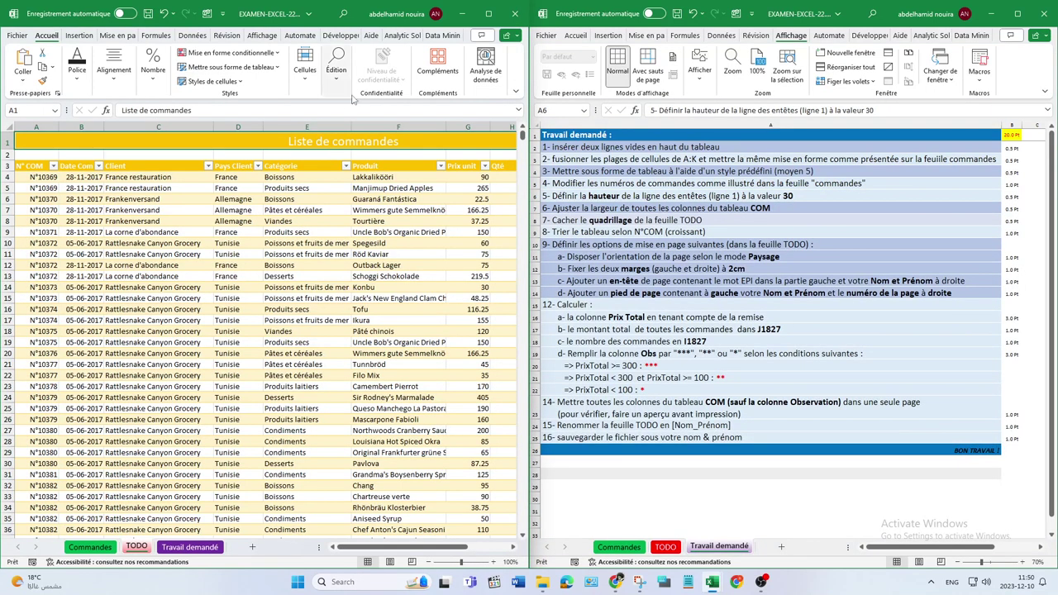
click(308, 71)
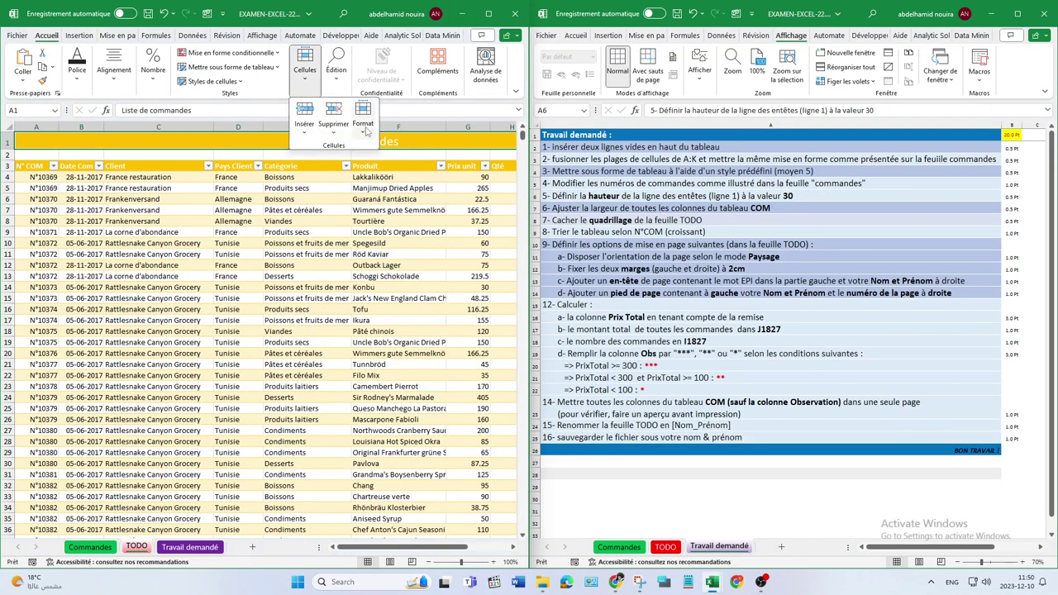
click(361, 136)
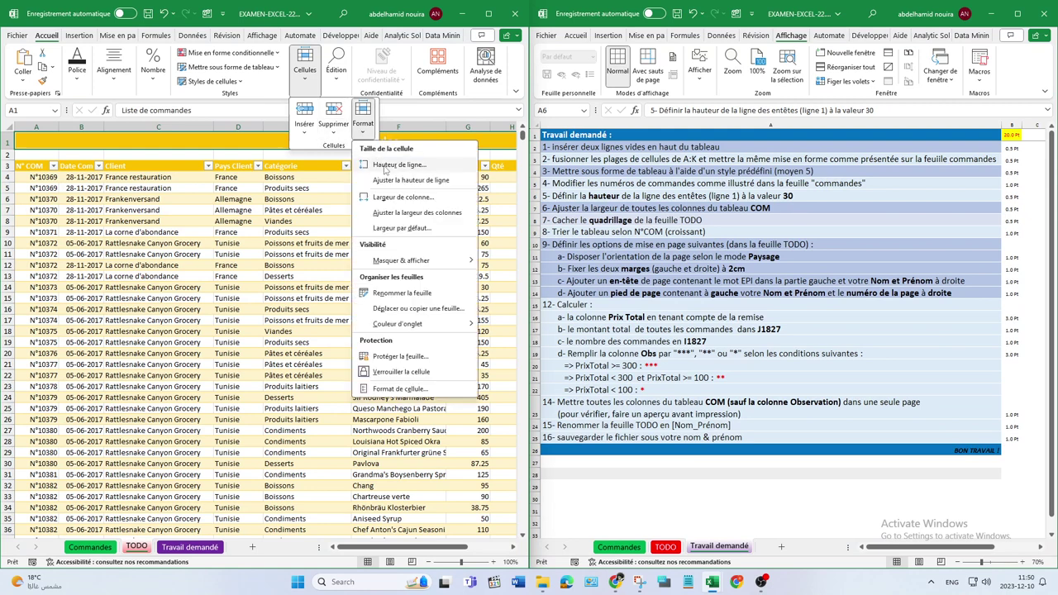
click(384, 166)
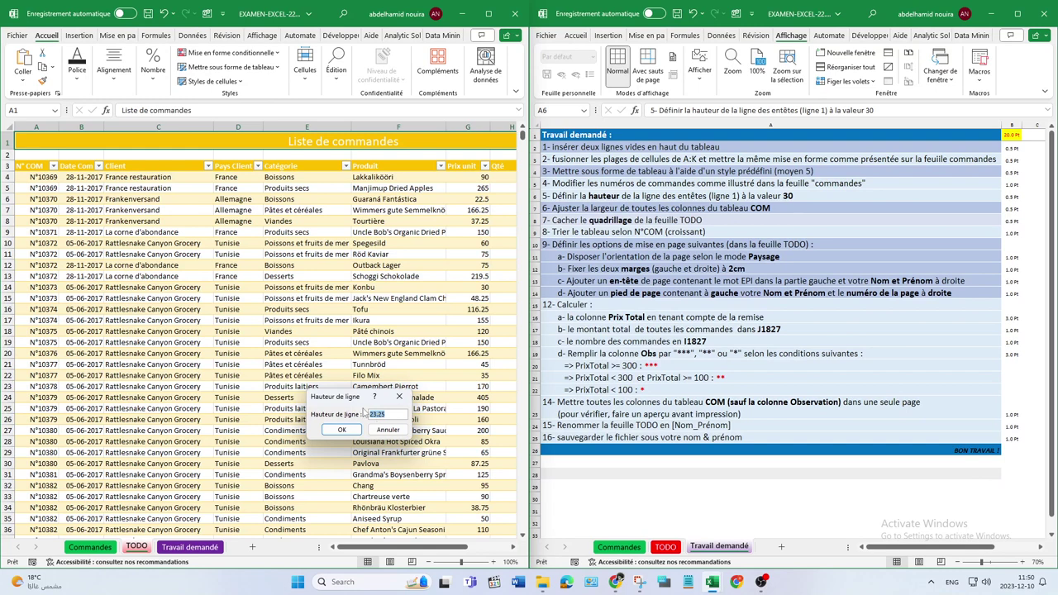
text(30)
click(342, 429)
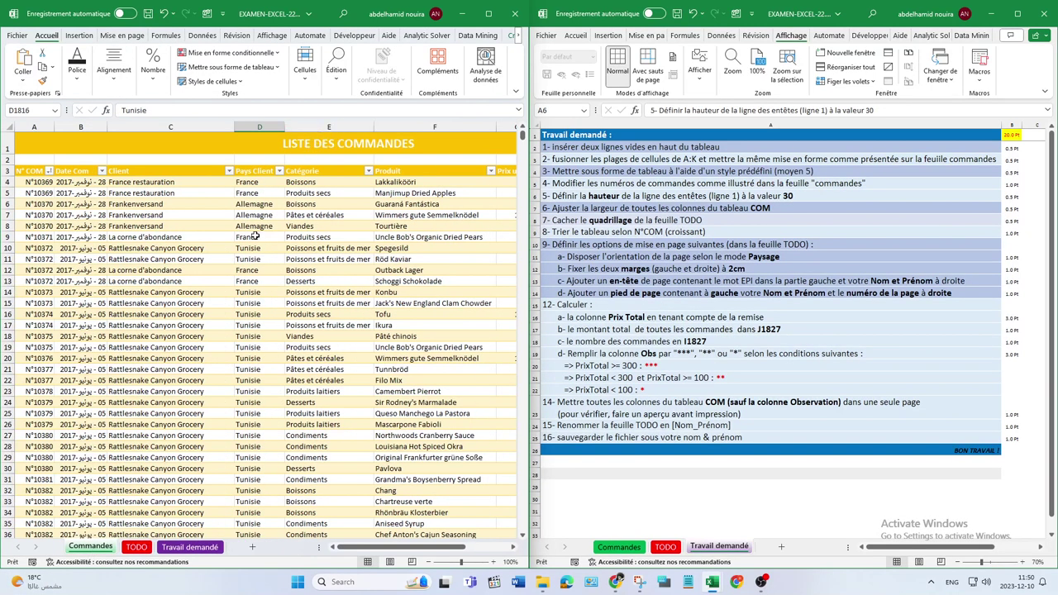
Step: On the TODO sheet, centre the Liste de commandes title vertically in row 1
click(142, 547)
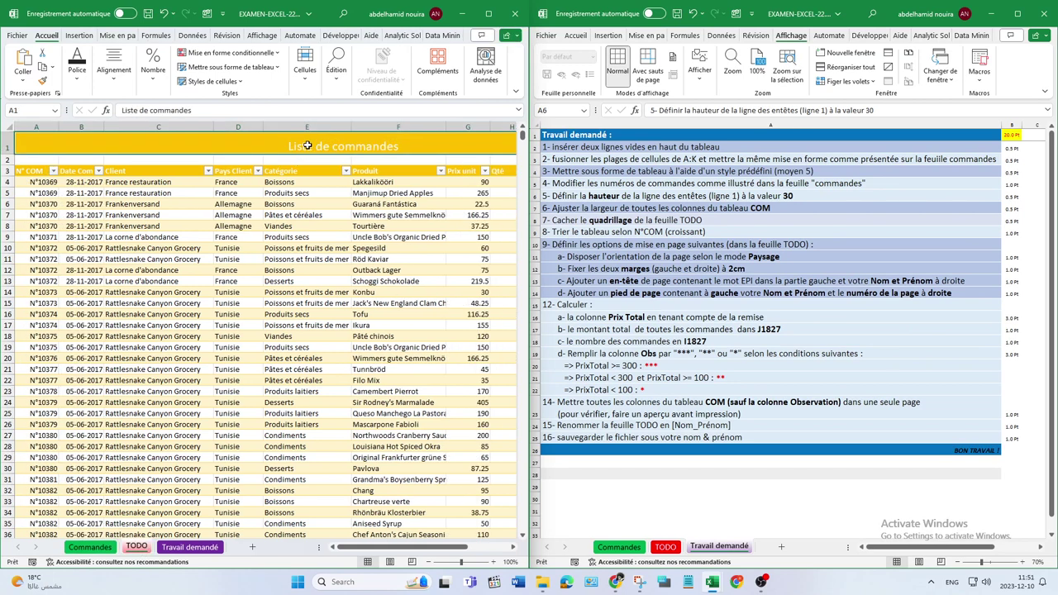
click(114, 66)
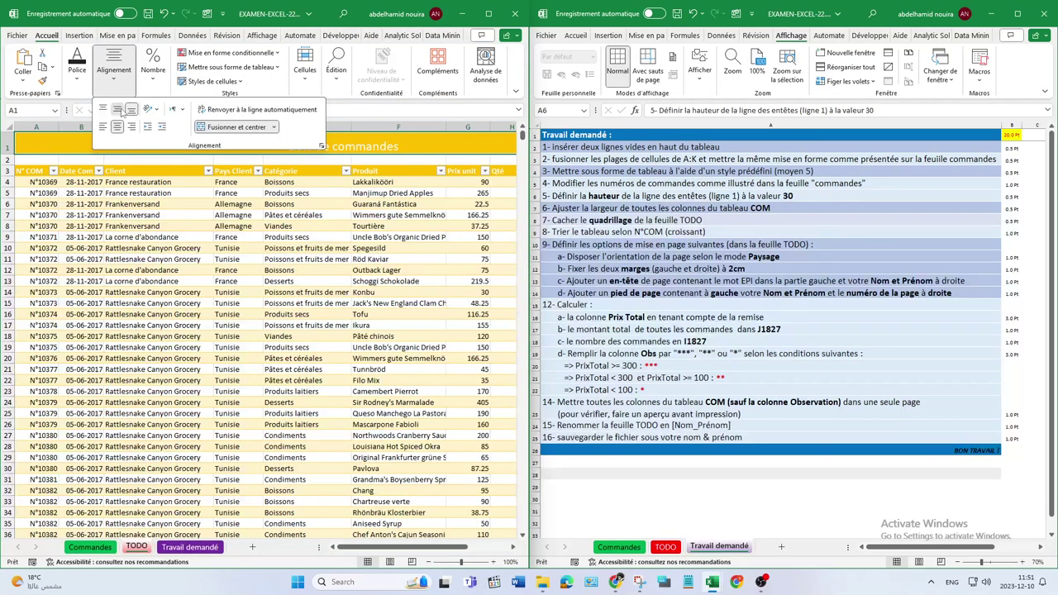
click(117, 108)
click(318, 261)
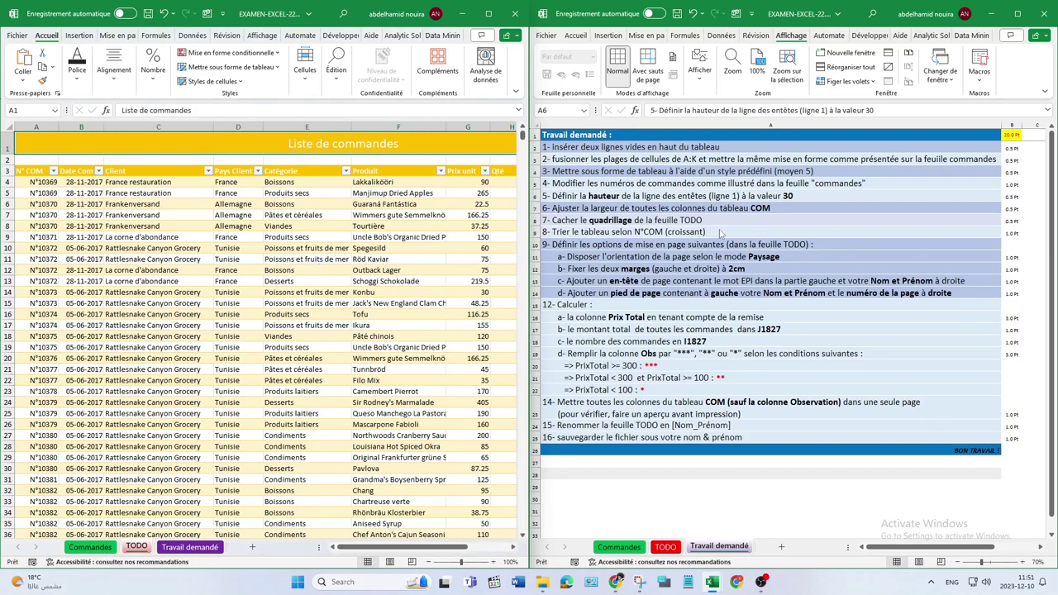
click(679, 214)
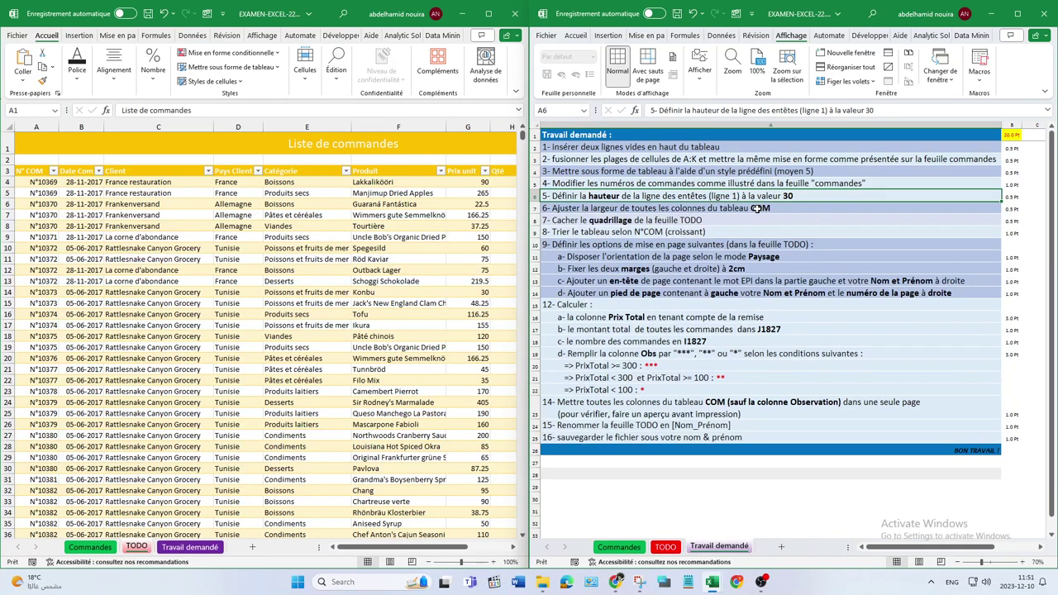
Step: Select the whole orders table from A3 and name it COM in the Name Box
click(21, 170)
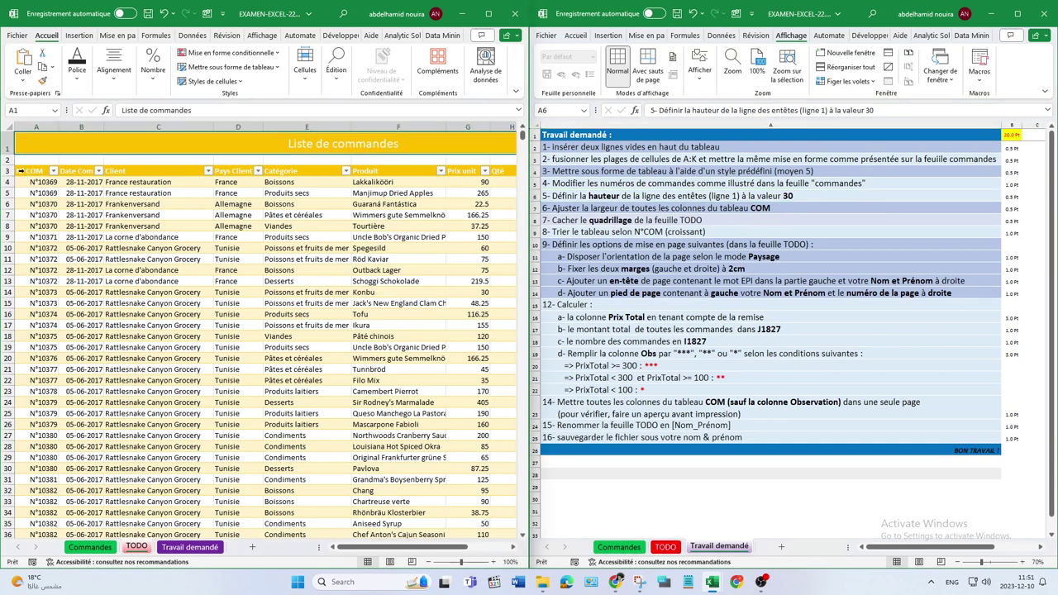
click(37, 167)
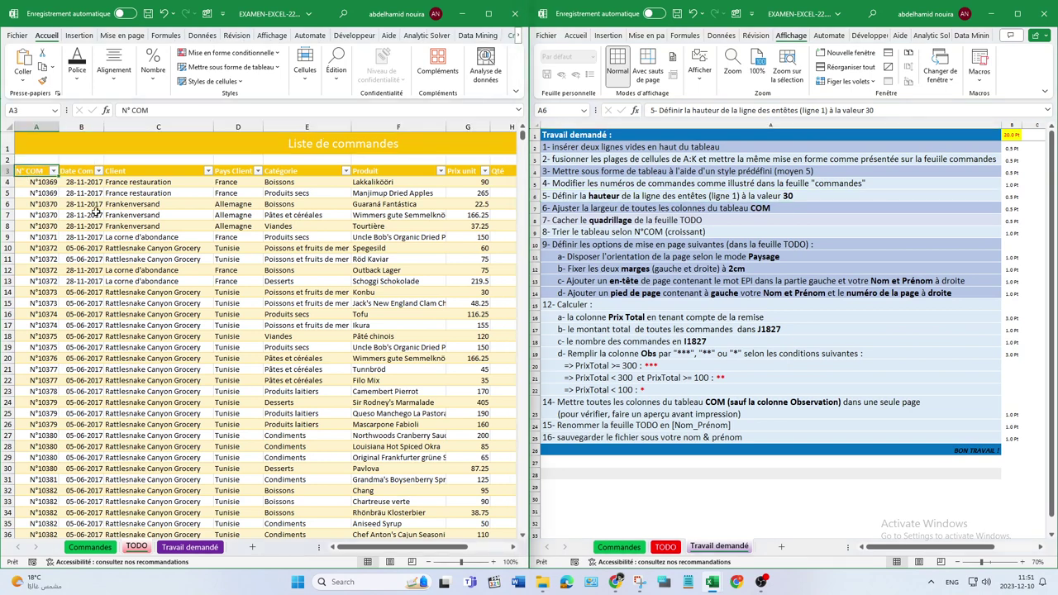
key(ctrl+shift+Down)
key(ctrl+shift+Right)
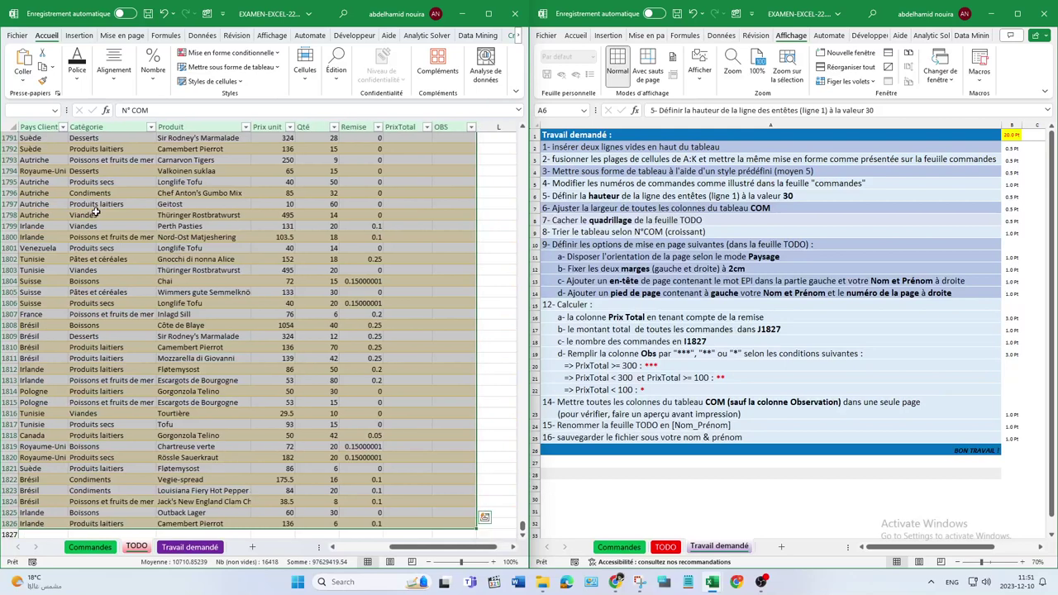
click(27, 108)
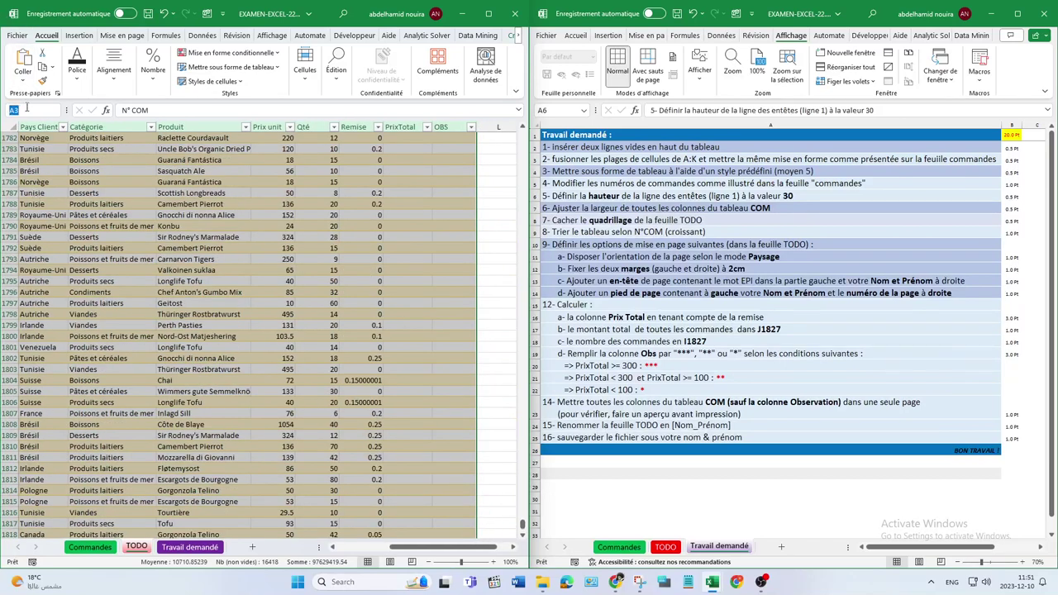
text(c)
text(:l)
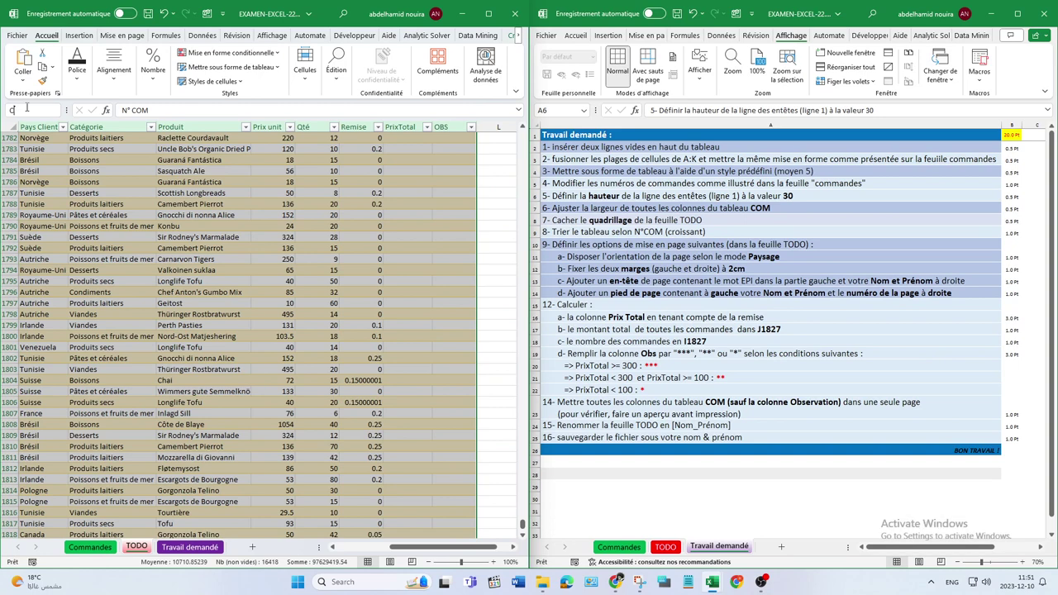
key(Return)
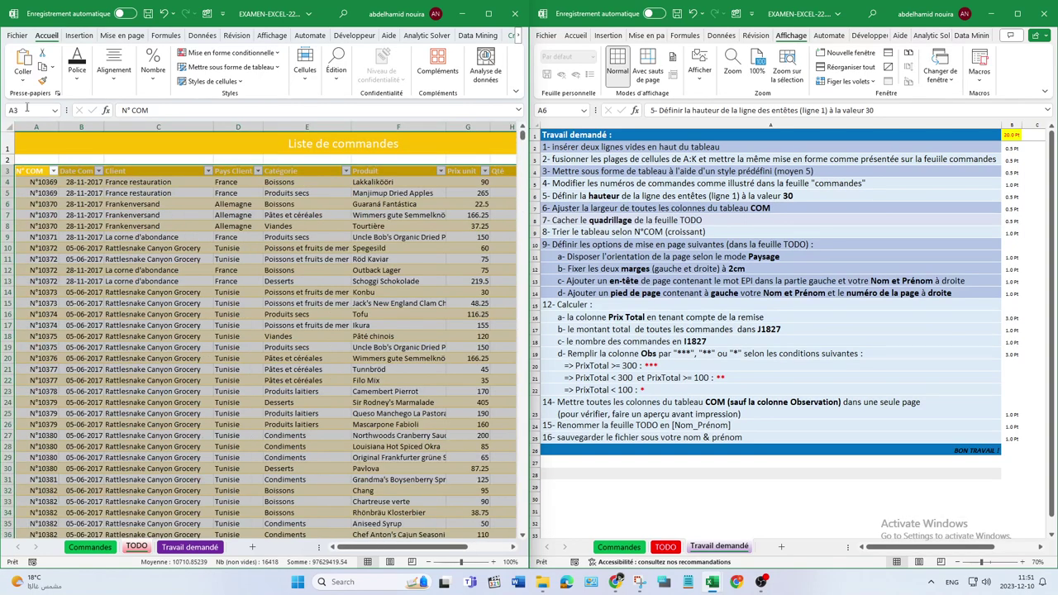
Step: Check that the Name Box list now shows COM, Tableau1 and Tableau2
click(54, 111)
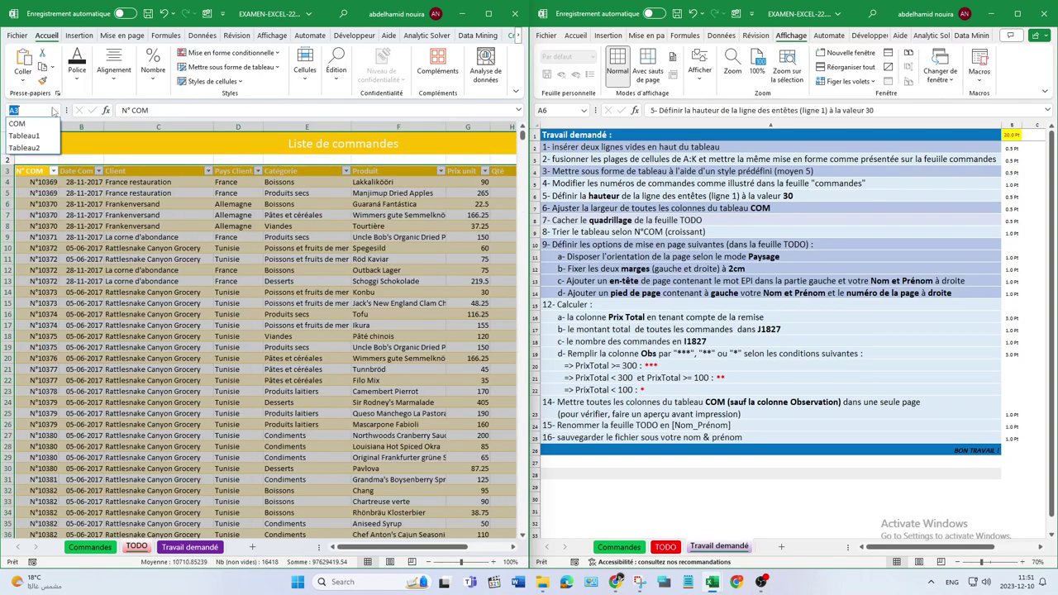
click(33, 123)
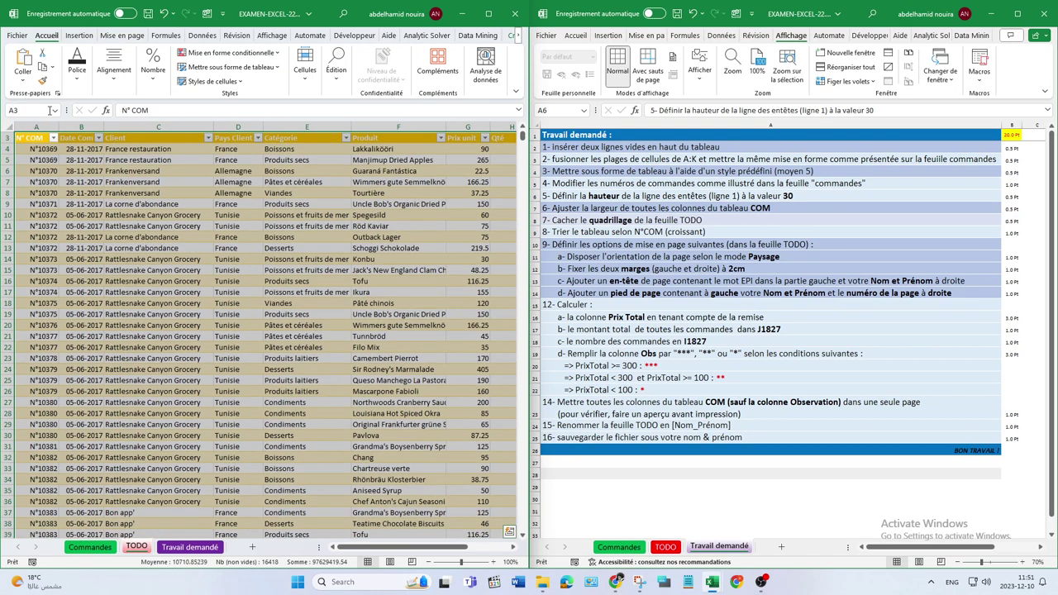
click(50, 110)
click(54, 111)
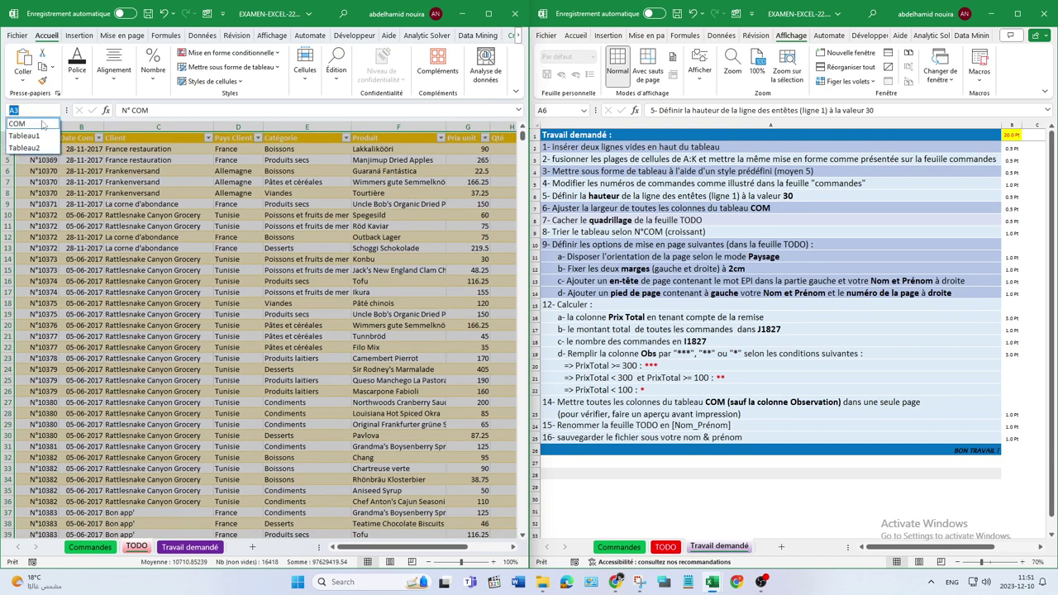
click(41, 124)
click(55, 111)
click(56, 111)
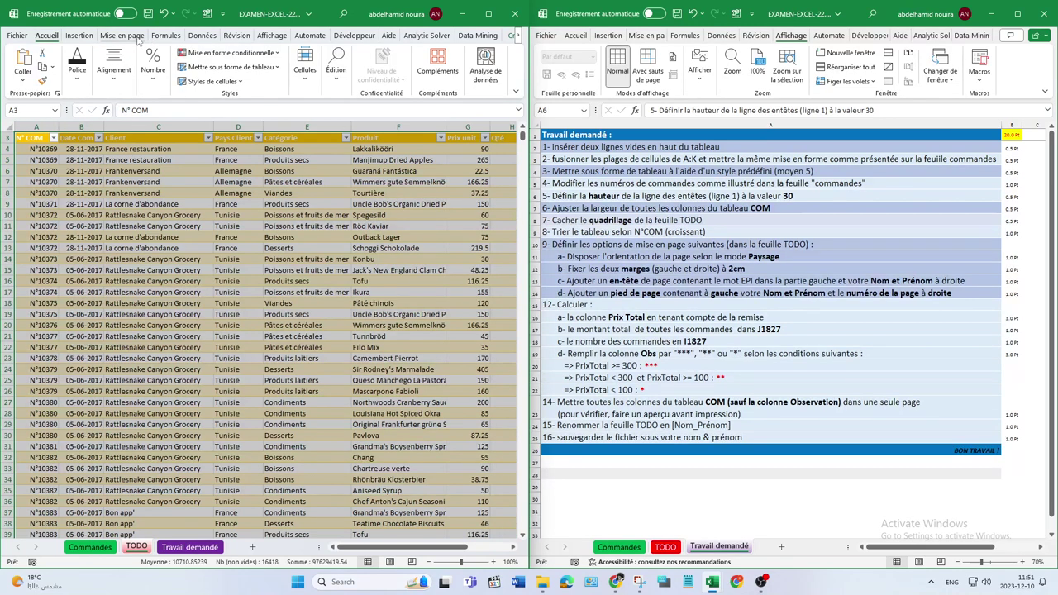
click(80, 35)
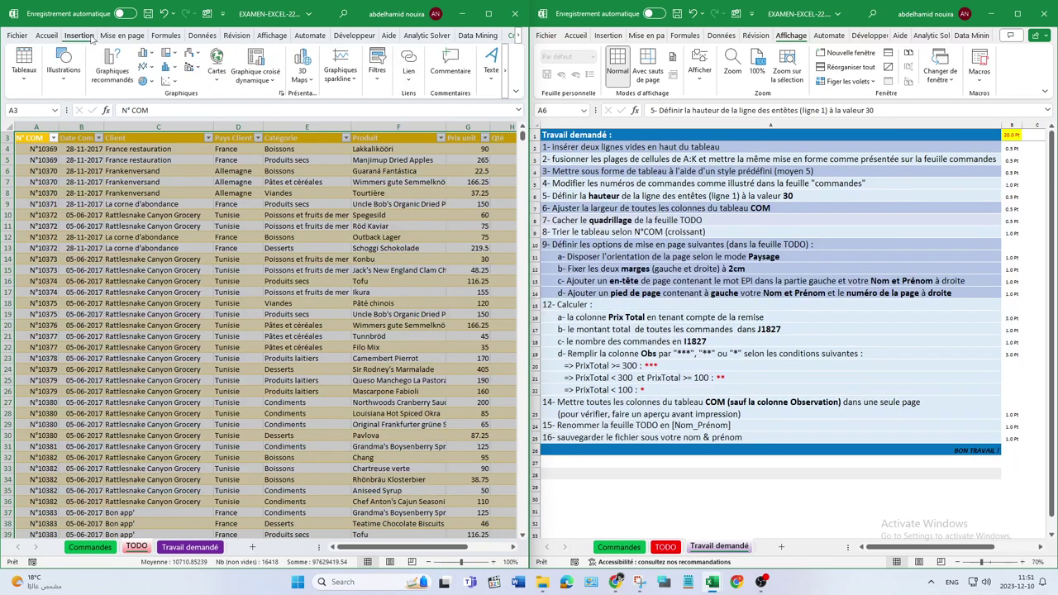
Step: Define the name COM for the orders table with its scope limited to the TODO sheet
double_click(425, 22)
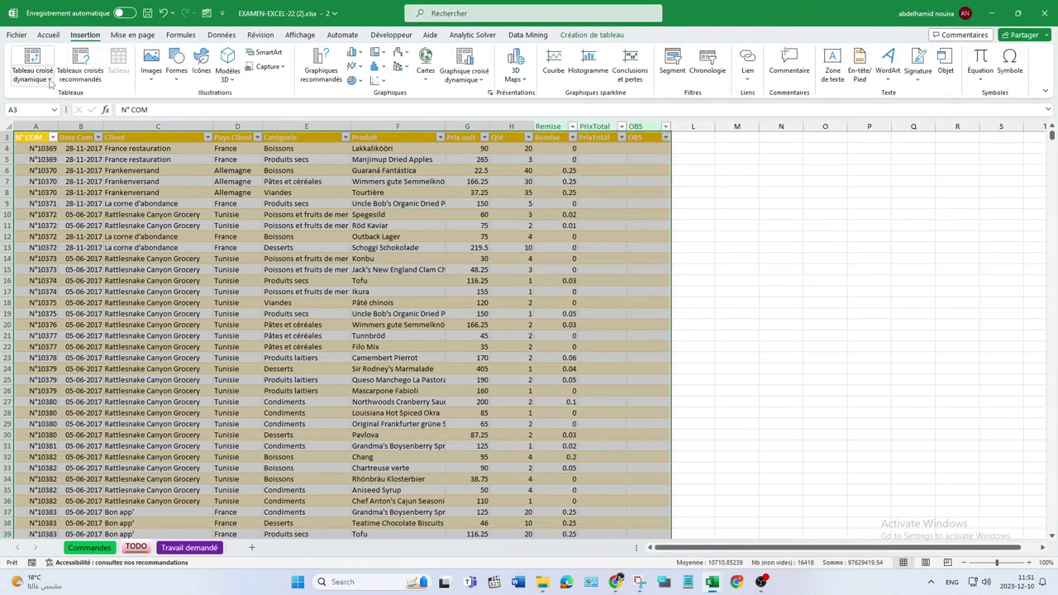
click(113, 33)
click(179, 36)
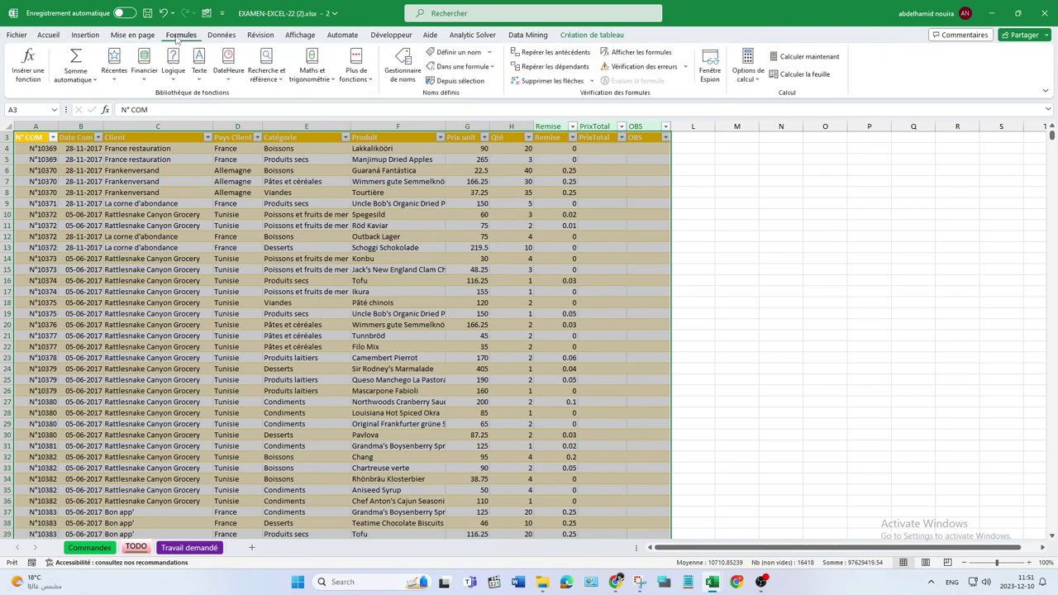
click(489, 53)
click(471, 67)
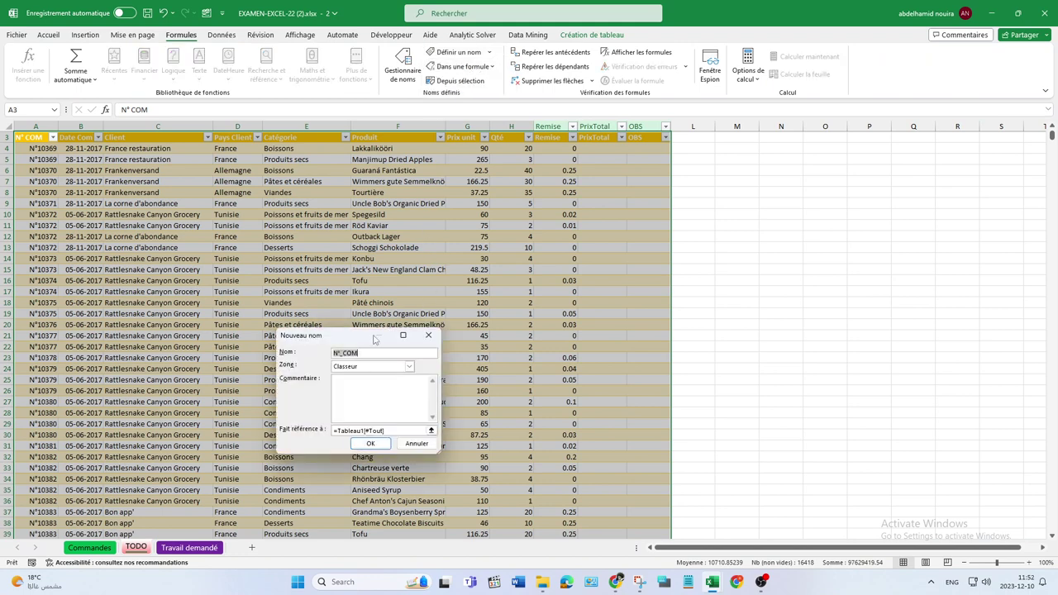
key(BackSpace)
text(C)
click(394, 369)
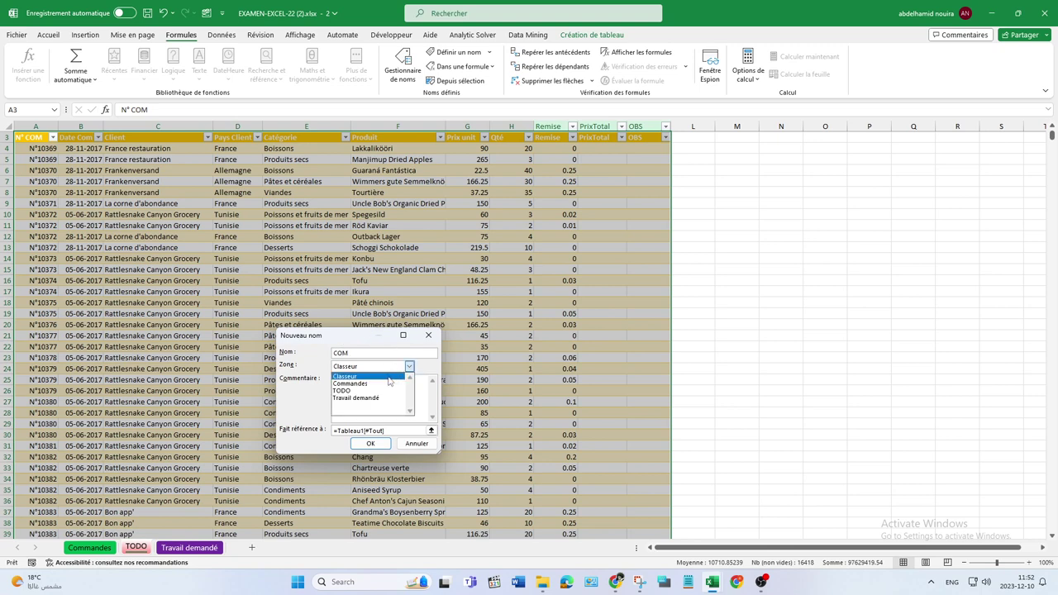
click(379, 390)
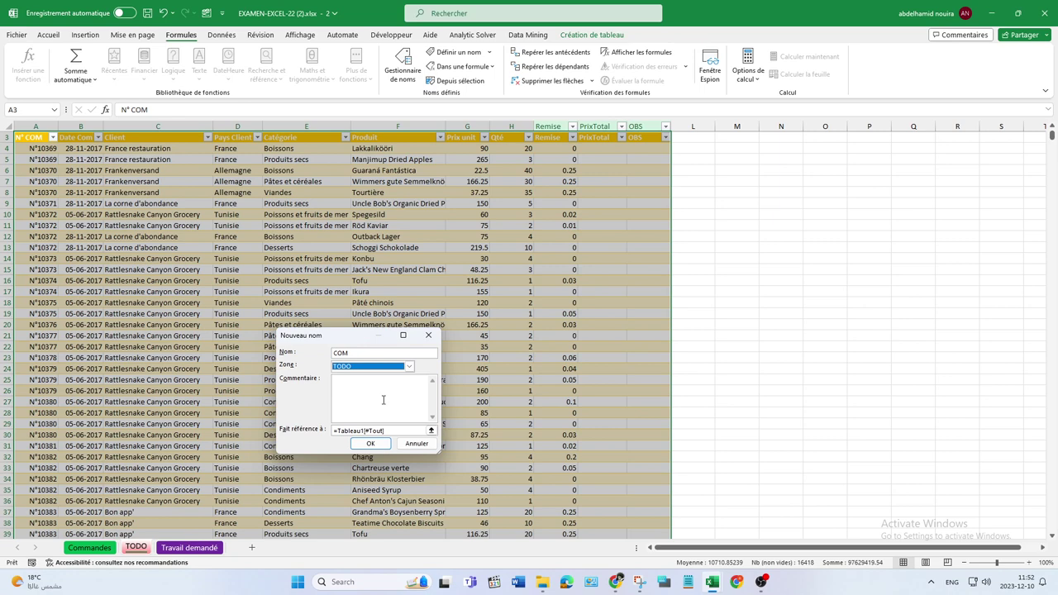
click(373, 443)
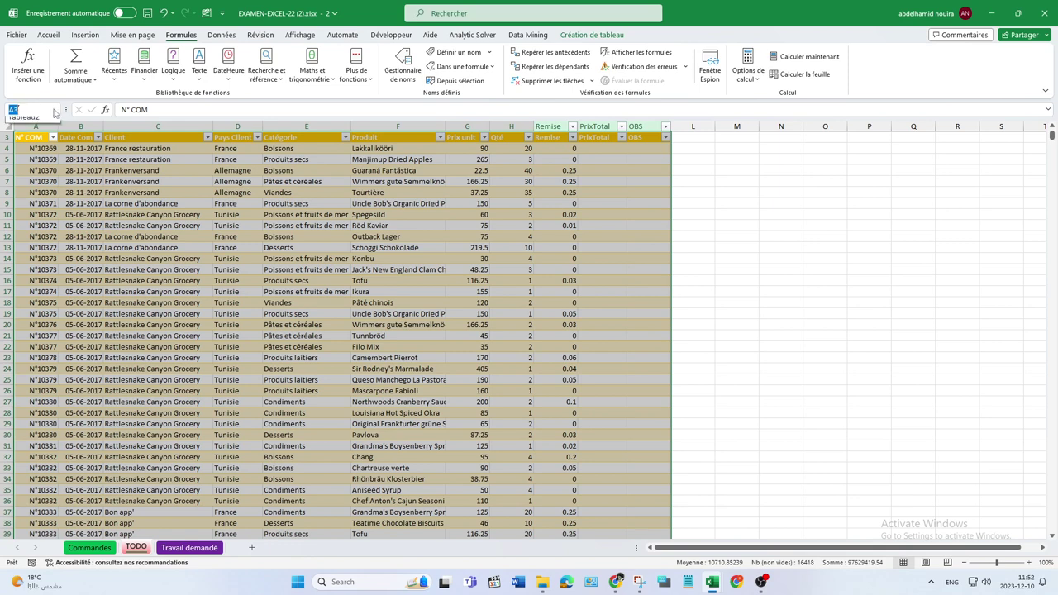
Step: Verify the defined names in the Name Box list and return to cell A3
click(55, 110)
click(25, 135)
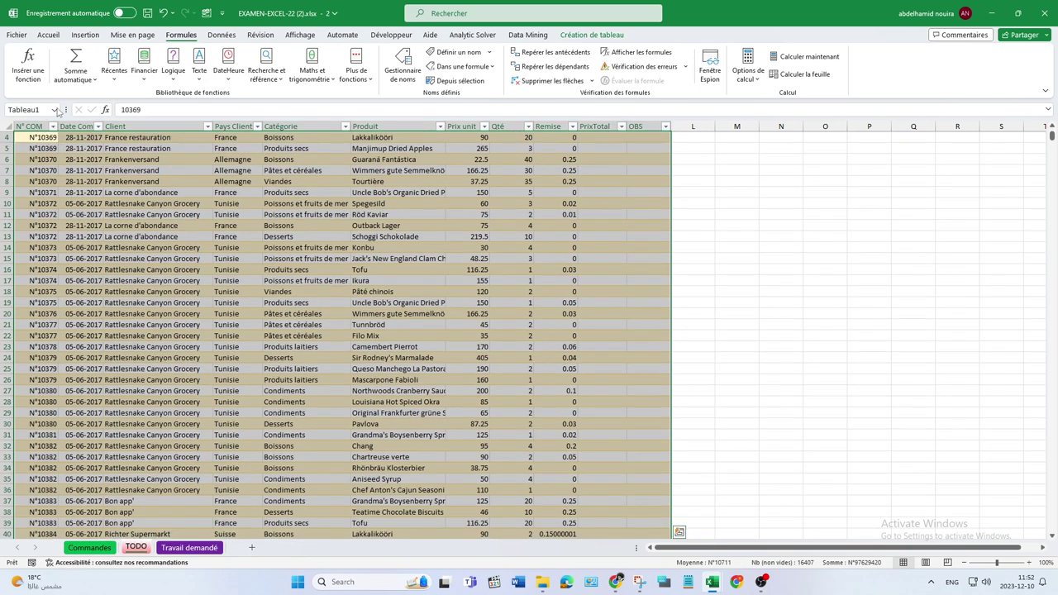
click(55, 109)
click(21, 130)
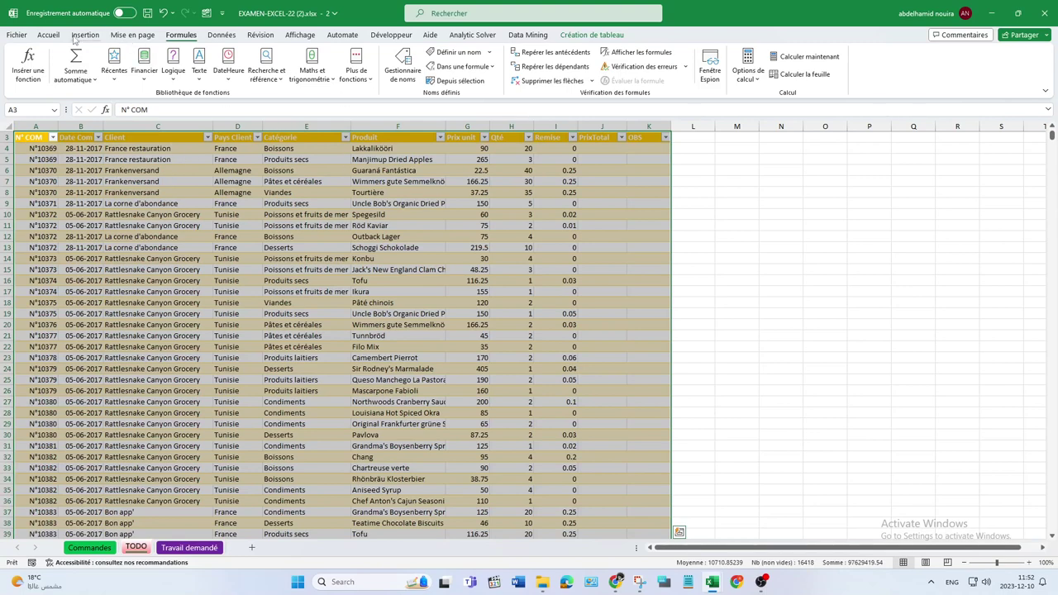
click(48, 34)
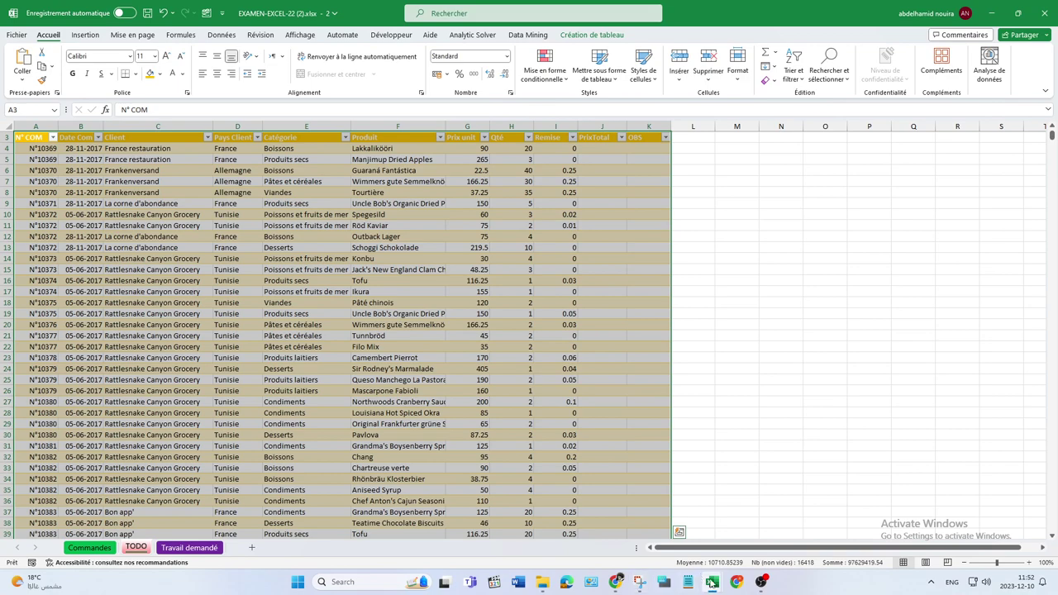
Step: Bring the task list back and select the Liste de commandes title on the maximized orders sheet
mouse_move(712, 582)
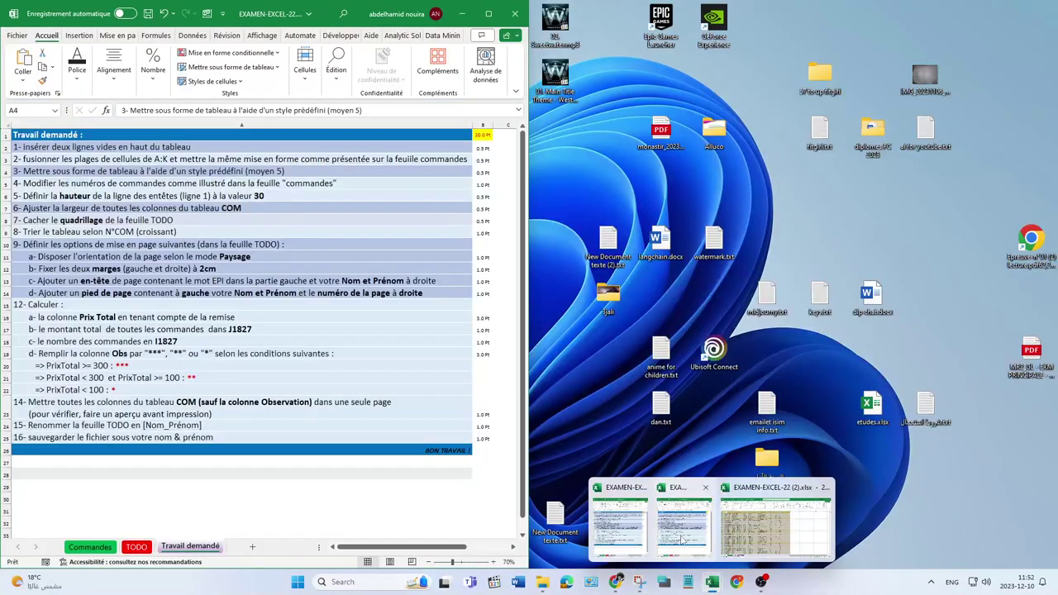
click(682, 538)
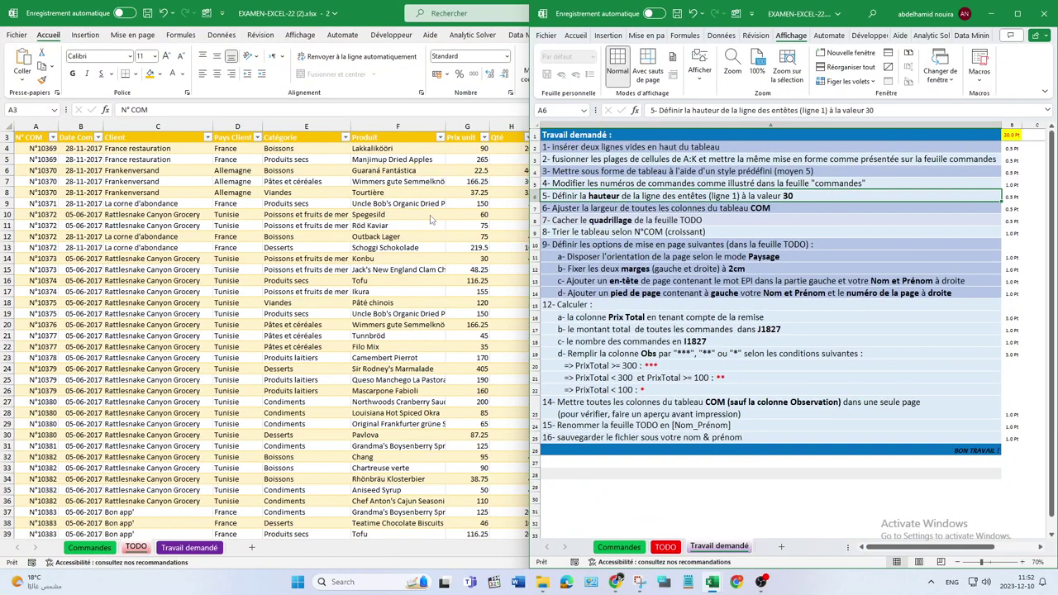
key(super+Up)
scroll(327, 238, up, 1)
click(420, 148)
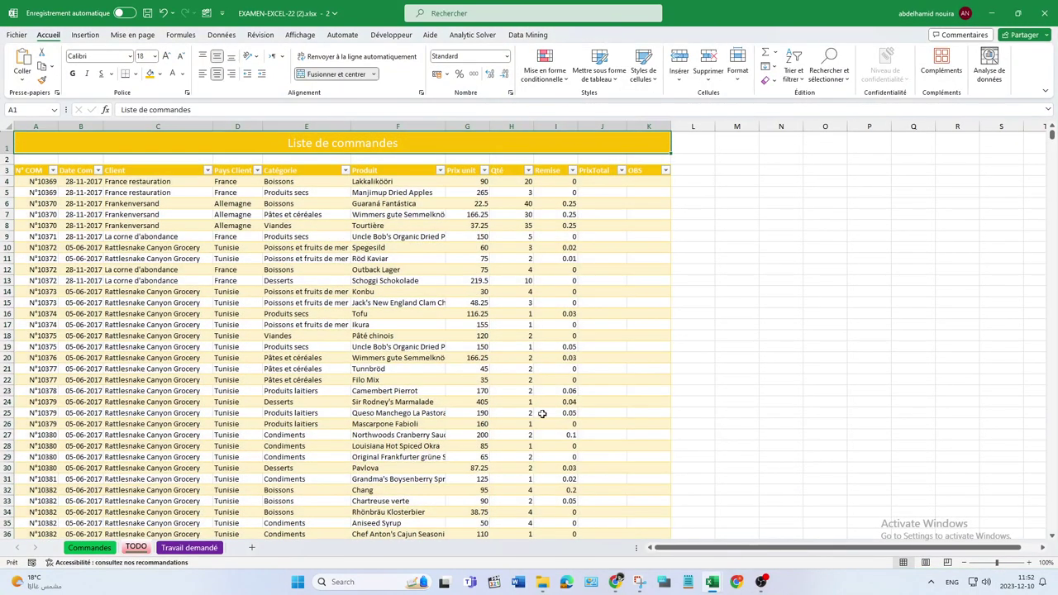
Step: Close the duplicate Excel window and move to instruction step 6 on column widths
click(615, 582)
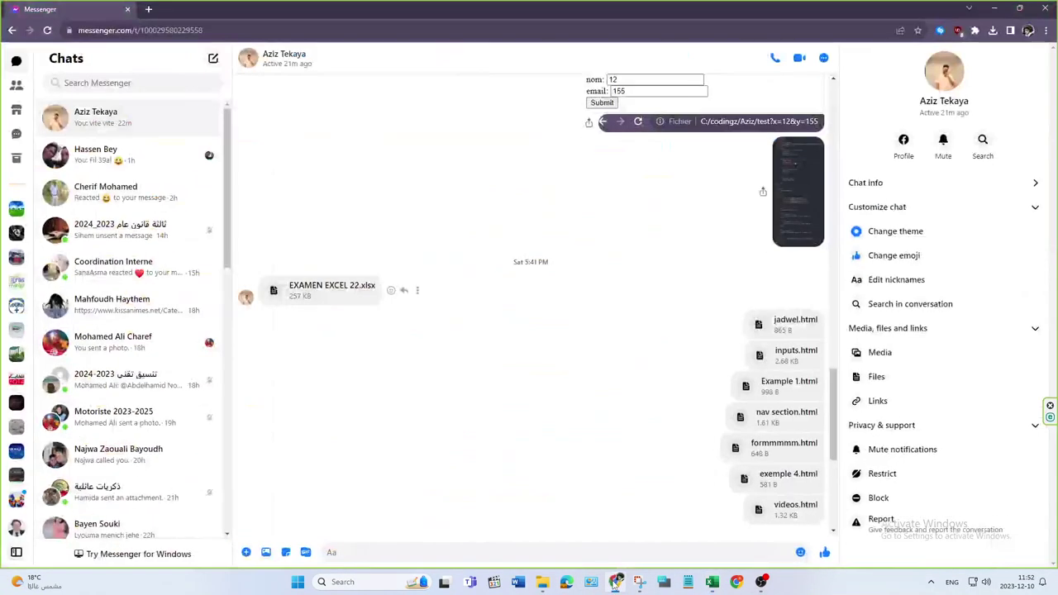
click(616, 582)
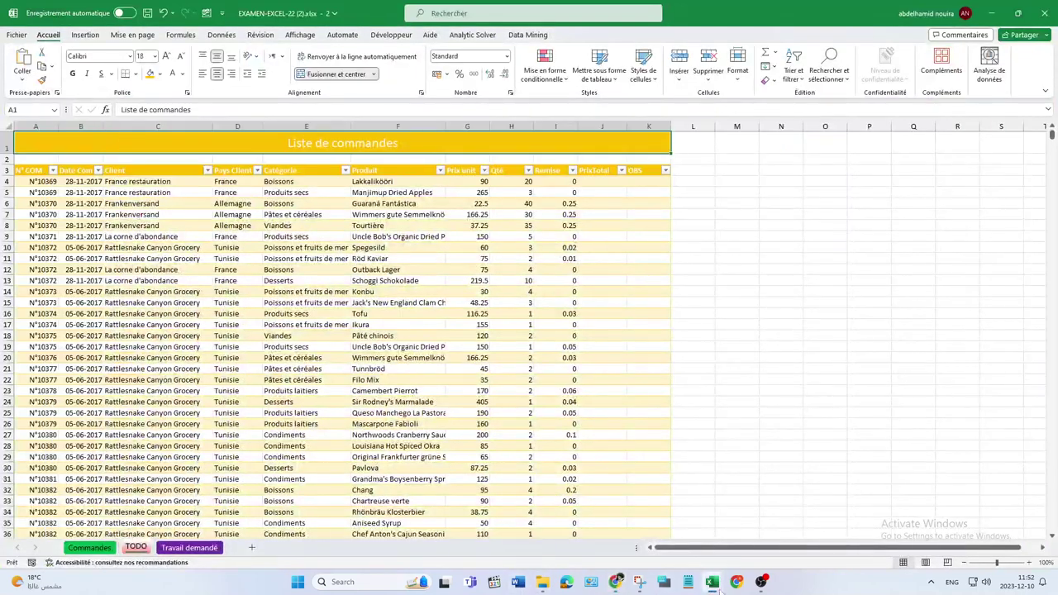
mouse_move(710, 589)
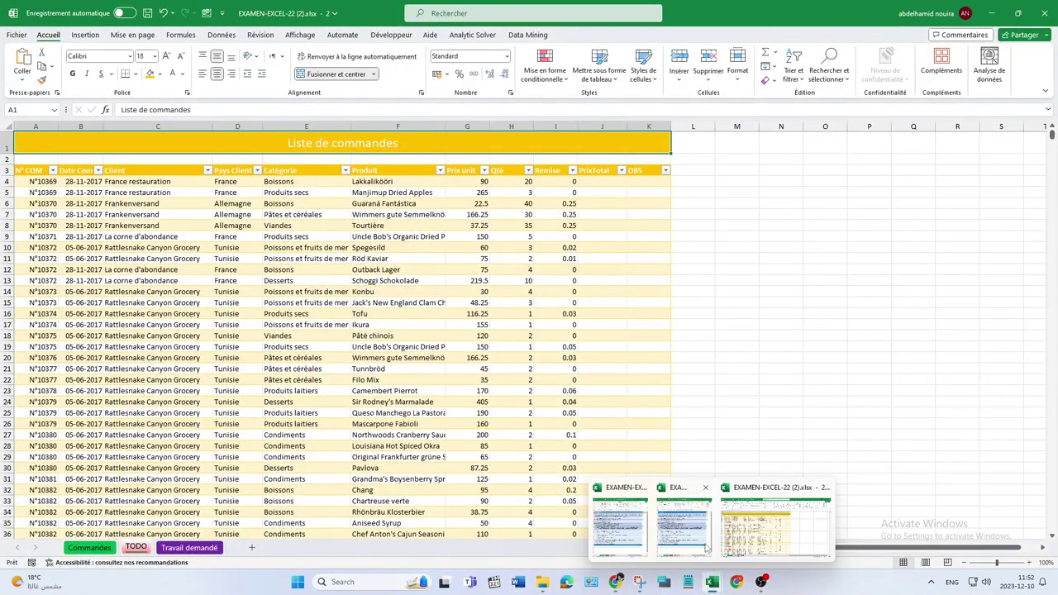
click(694, 534)
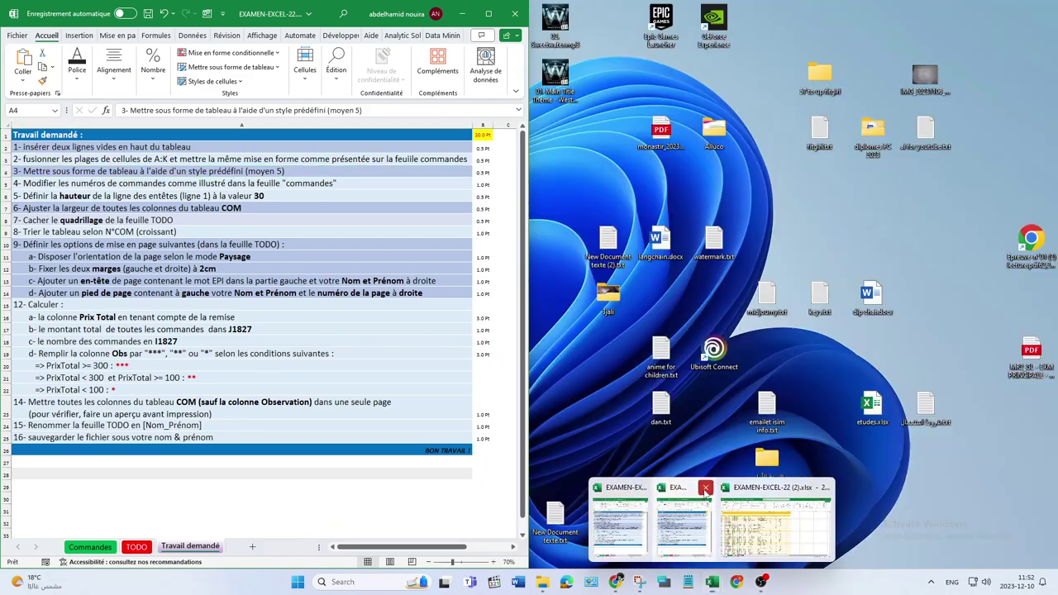
click(705, 489)
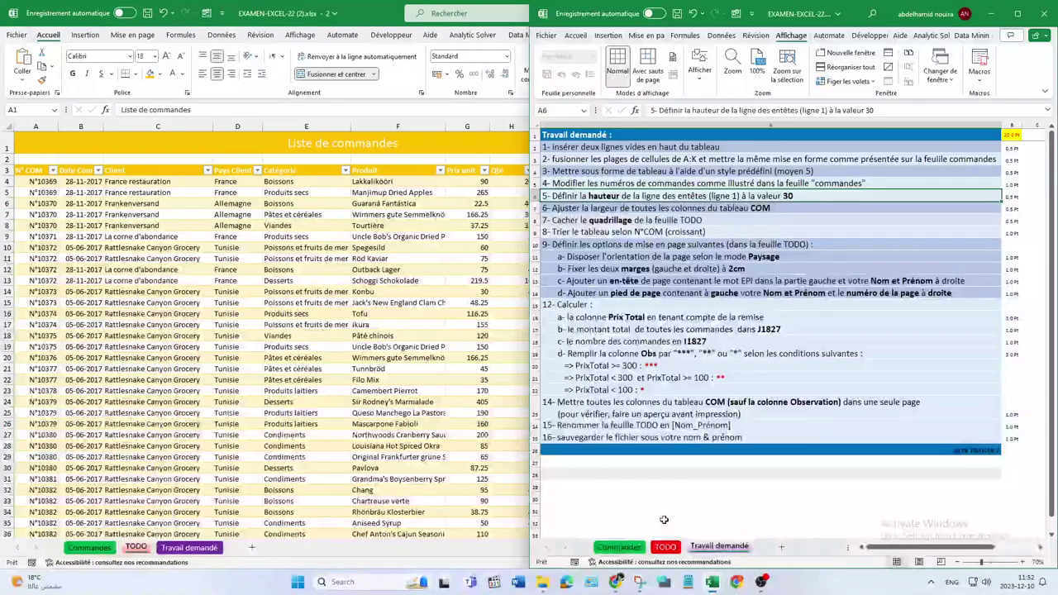
click(653, 210)
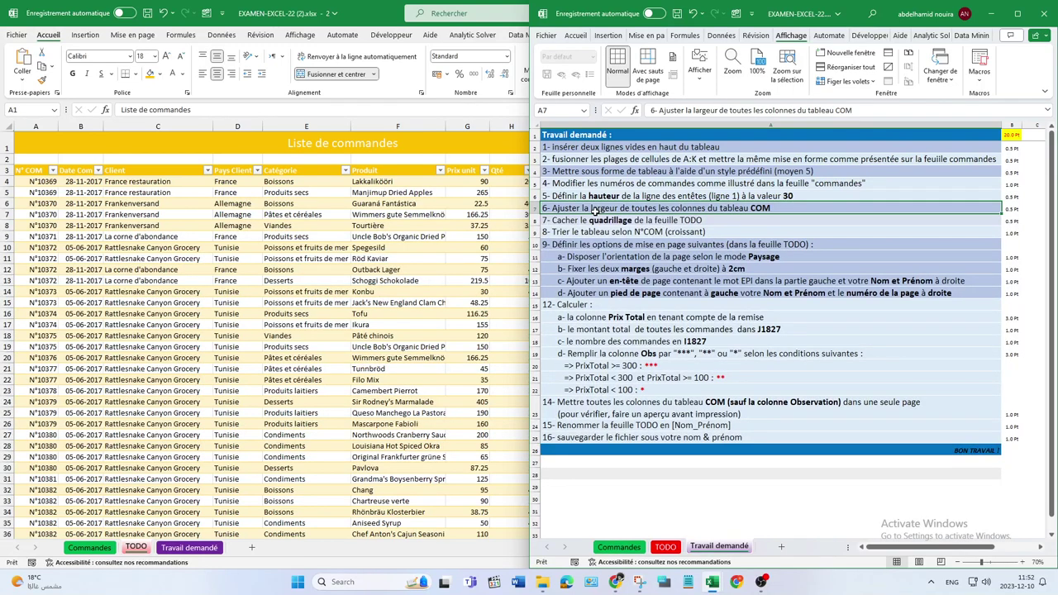
Step: Auto-fit every column width of the orders table, then show the instructions window alongside
key(super+Up)
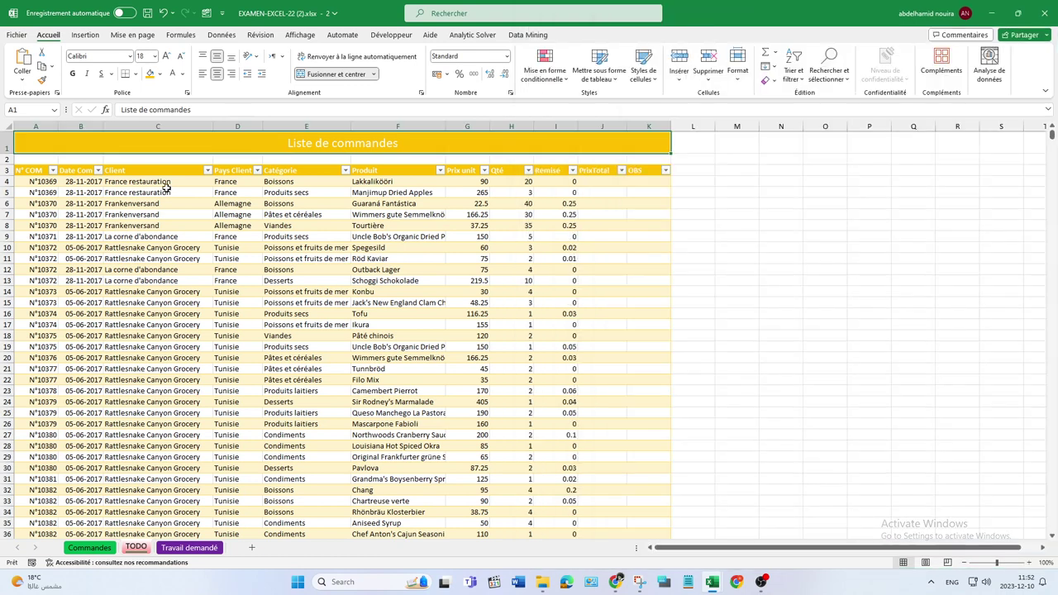
click(37, 171)
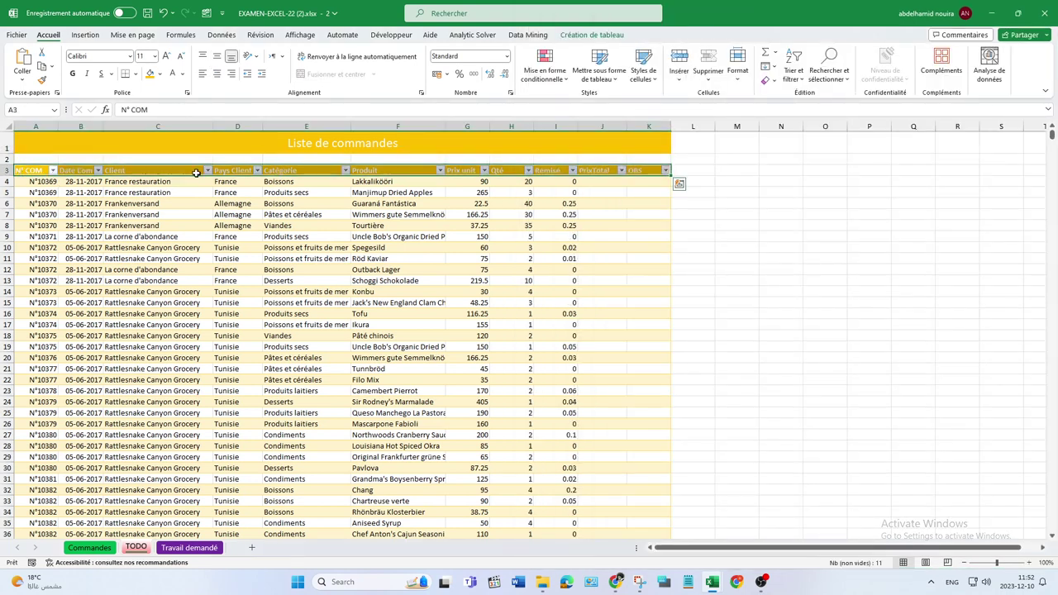
click(738, 79)
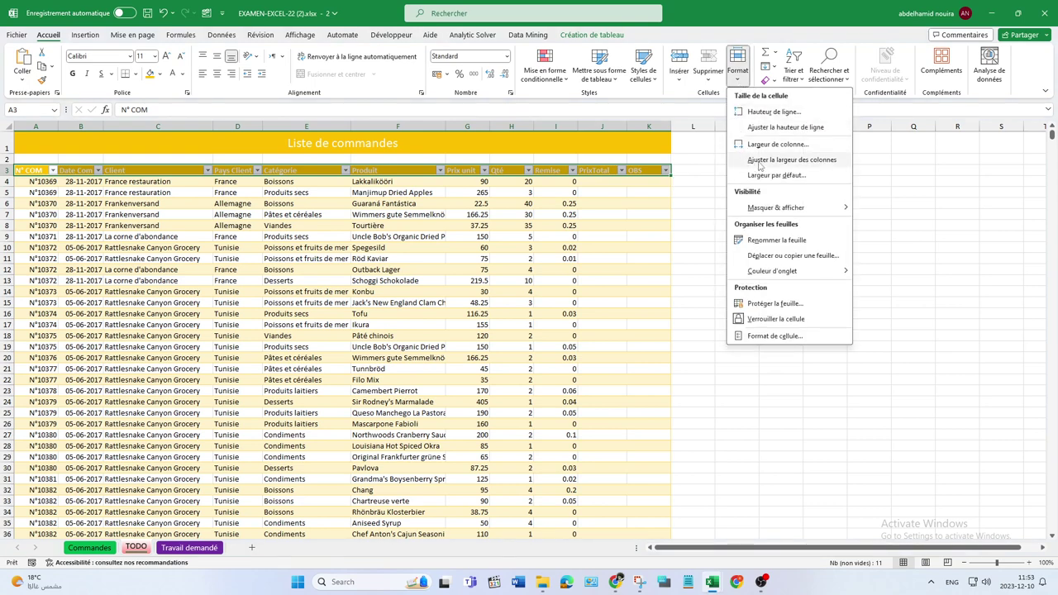
click(758, 161)
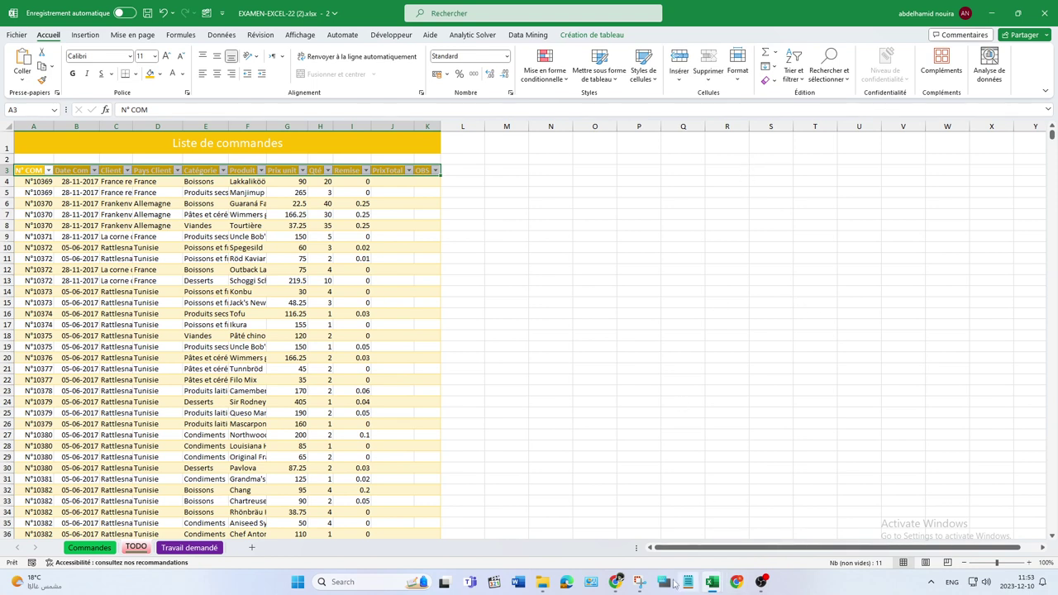
mouse_move(712, 582)
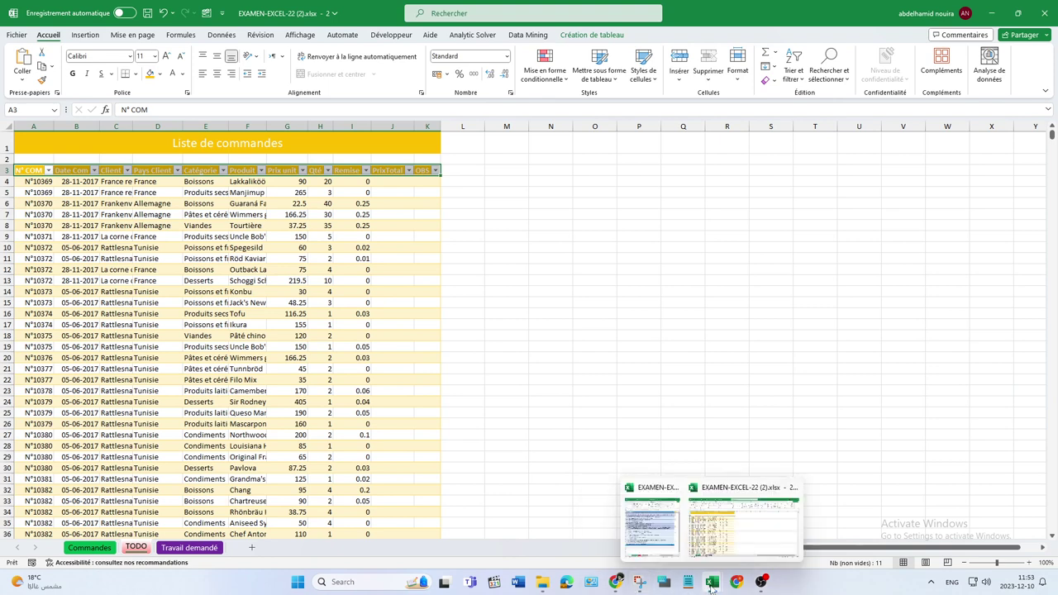
click(662, 529)
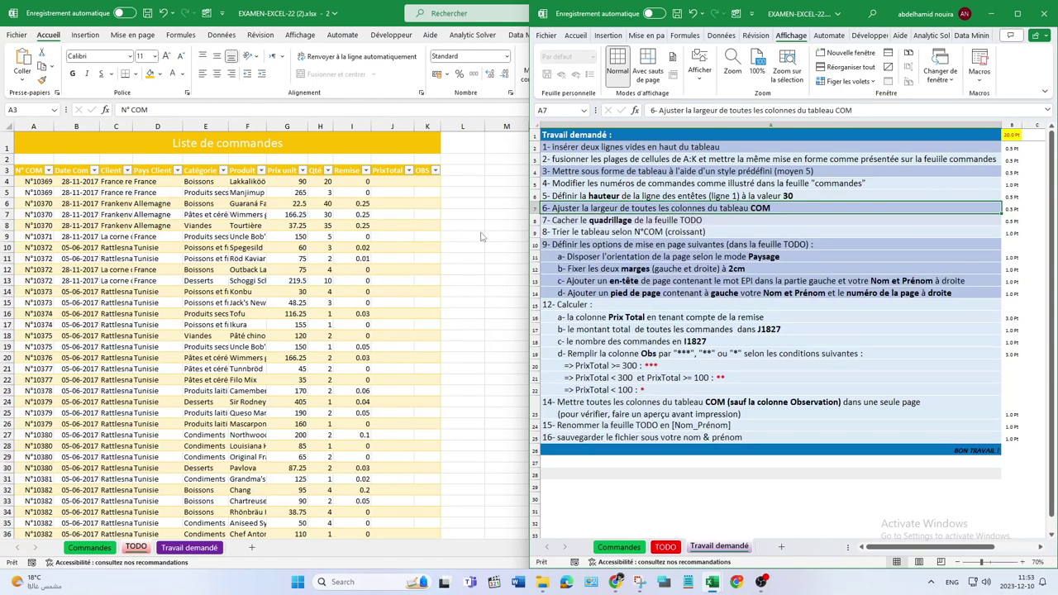
Step: Maximize the TODO workbook and turn off its gridlines (Quadrillage)
key(super+Up)
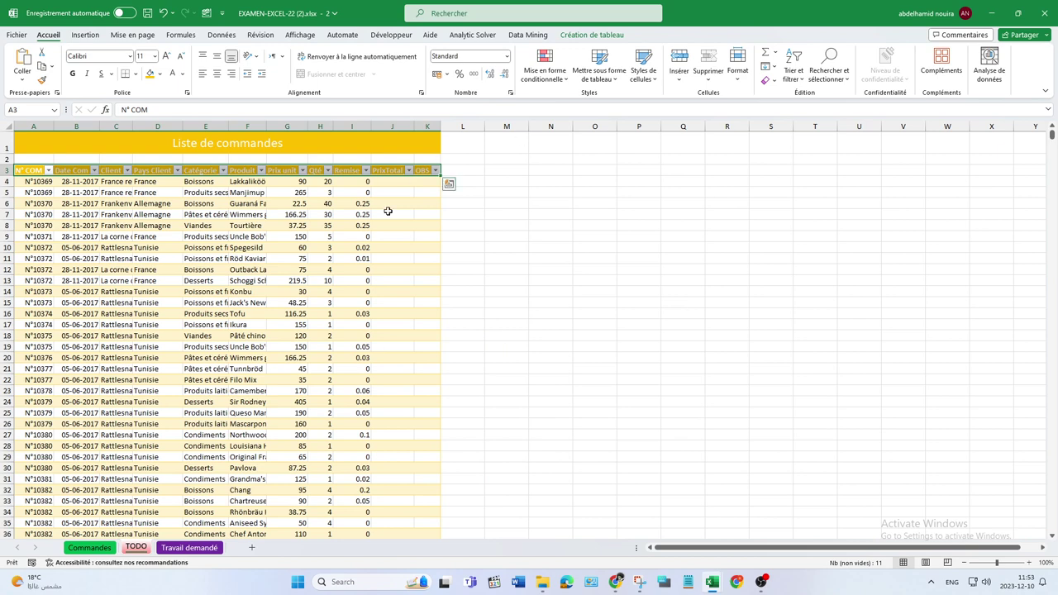
click(300, 34)
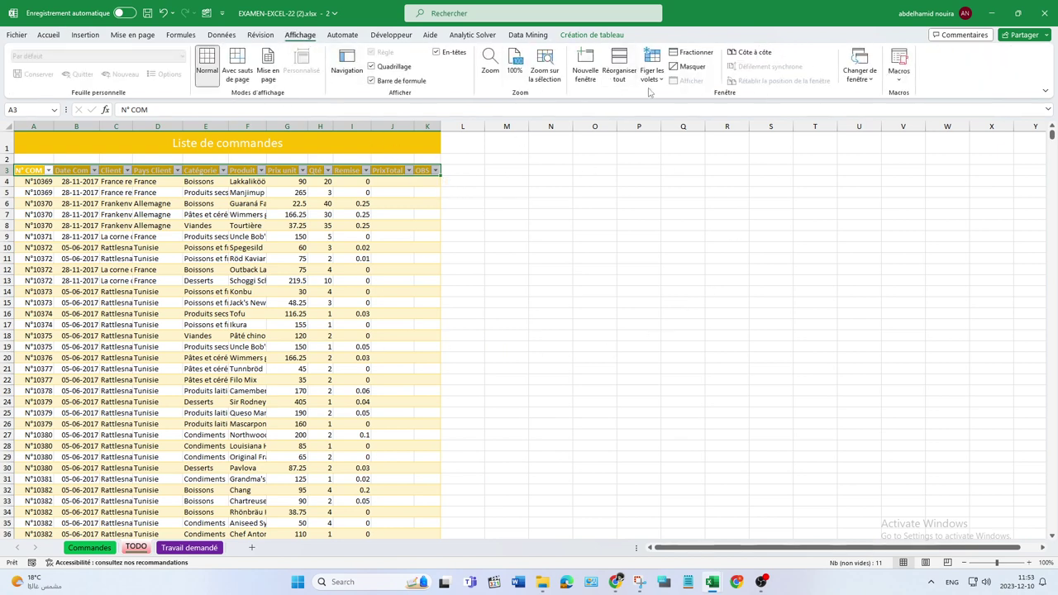
click(372, 66)
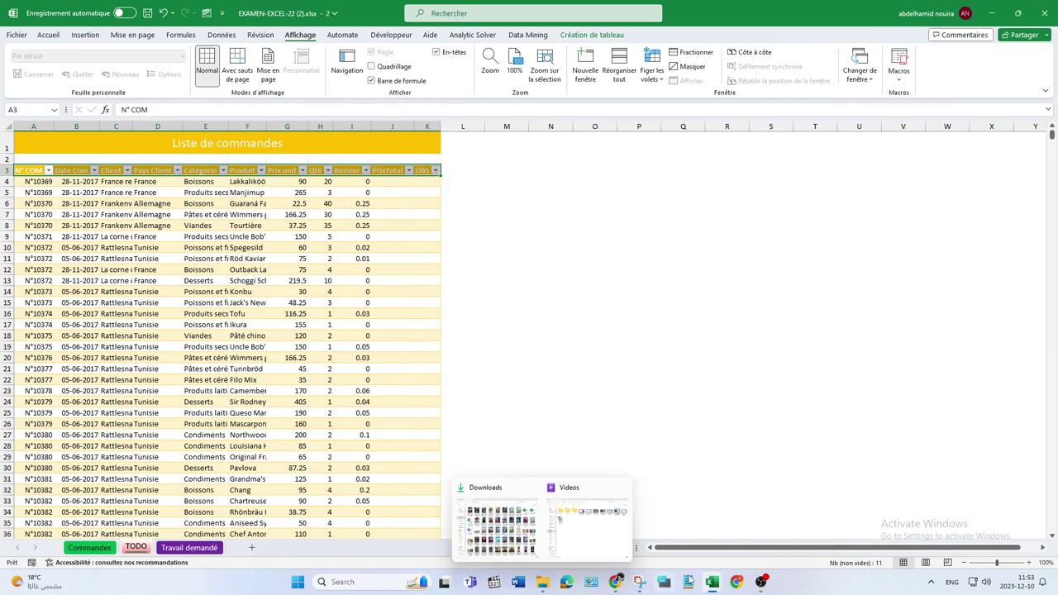
Step: Show the Travail demandé instructions alongside and advance to step 8 on sorting
mouse_move(712, 581)
click(652, 525)
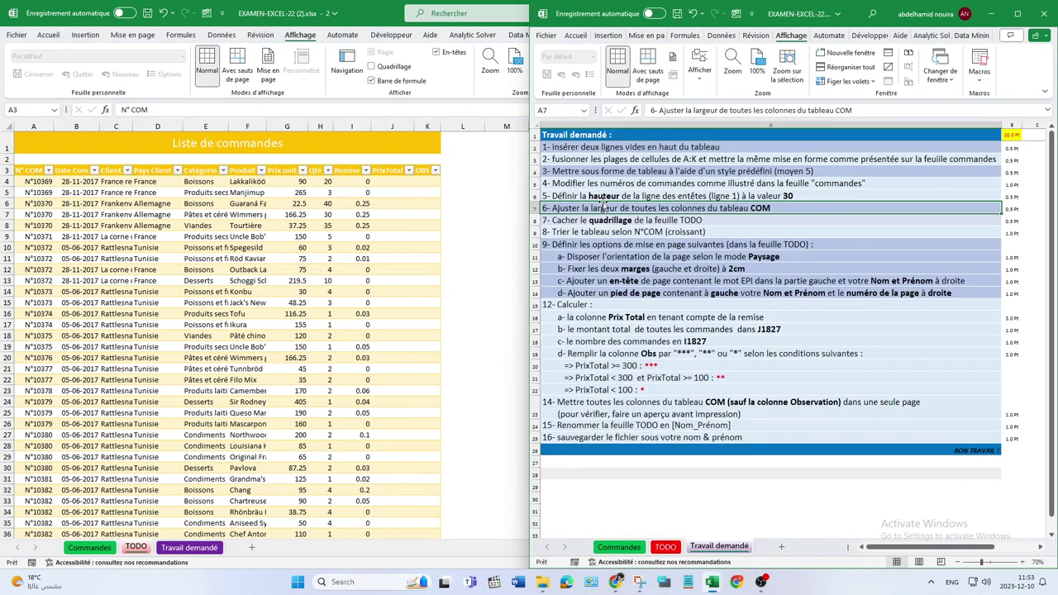
click(581, 220)
click(586, 233)
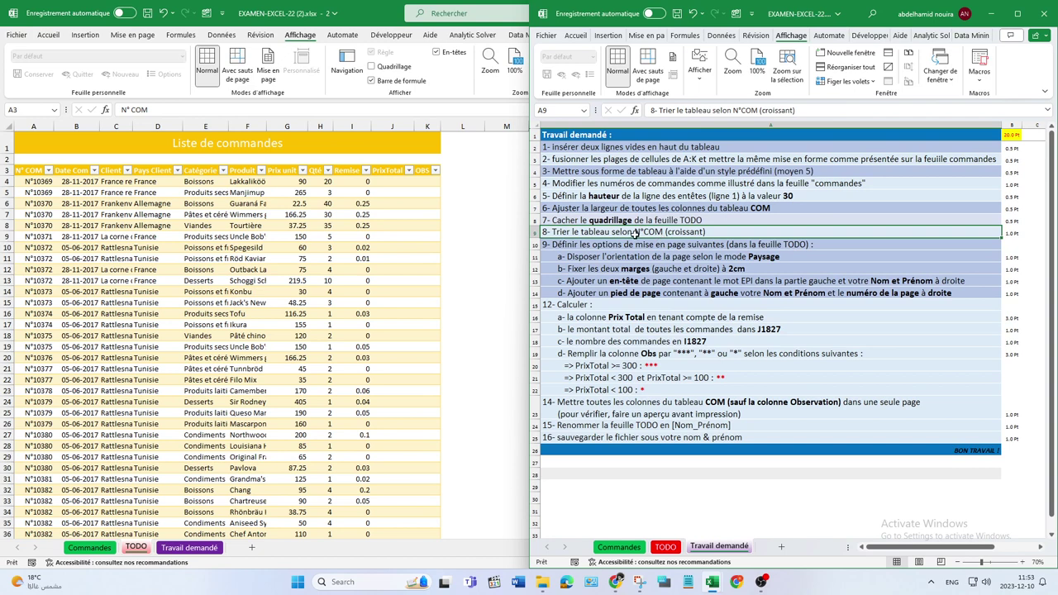
Step: Sort the orders table by N° COM from smallest to largest using its header filter
click(52, 175)
click(49, 171)
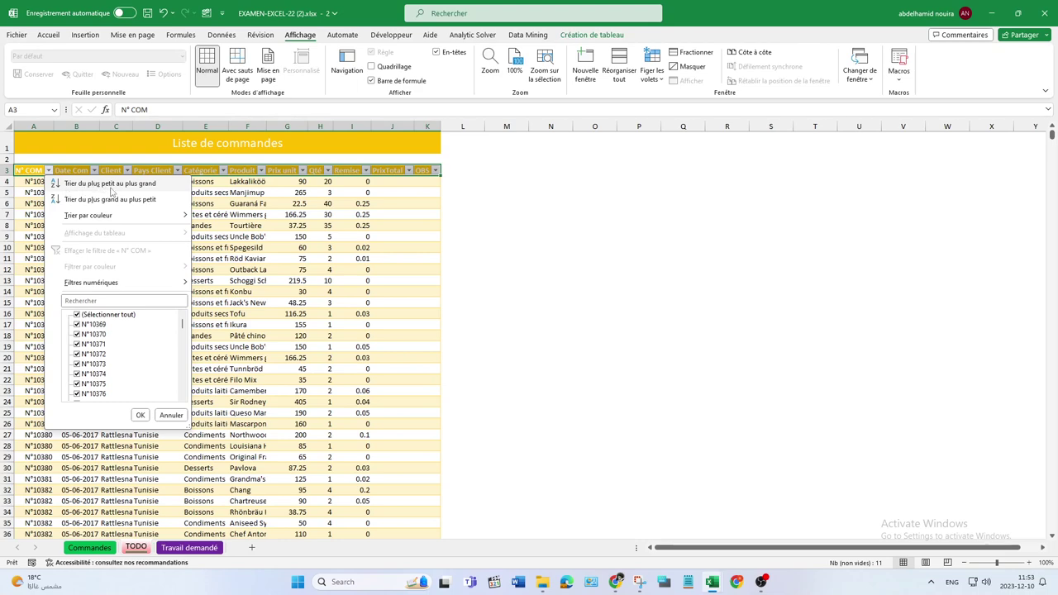
click(33, 194)
click(37, 193)
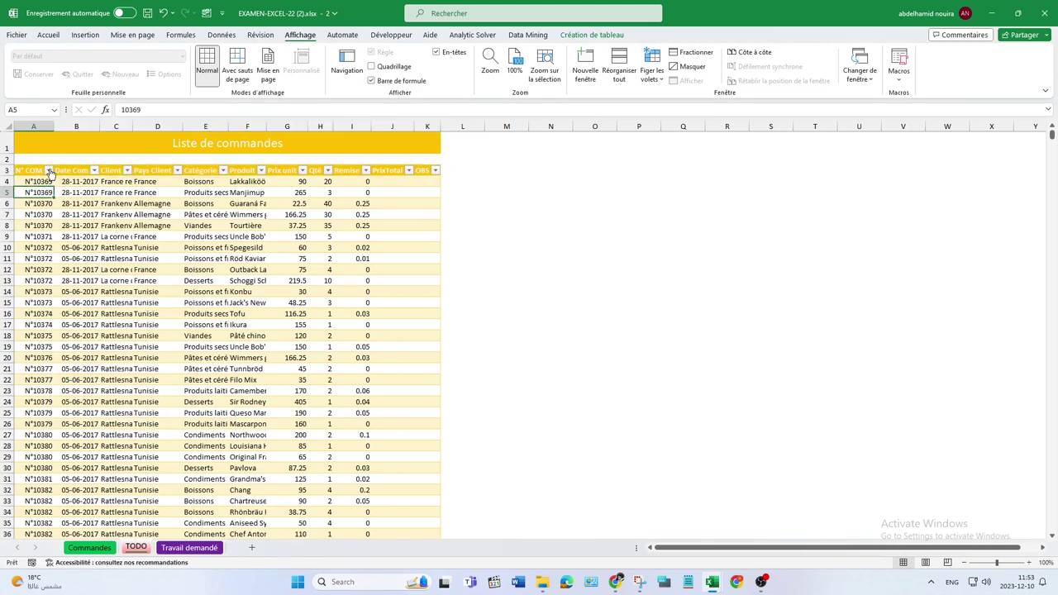
click(48, 170)
click(75, 186)
Step: Review the step 9 page setup instructions, selecting its four sub-steps in Travail demandé
mouse_move(717, 582)
click(657, 544)
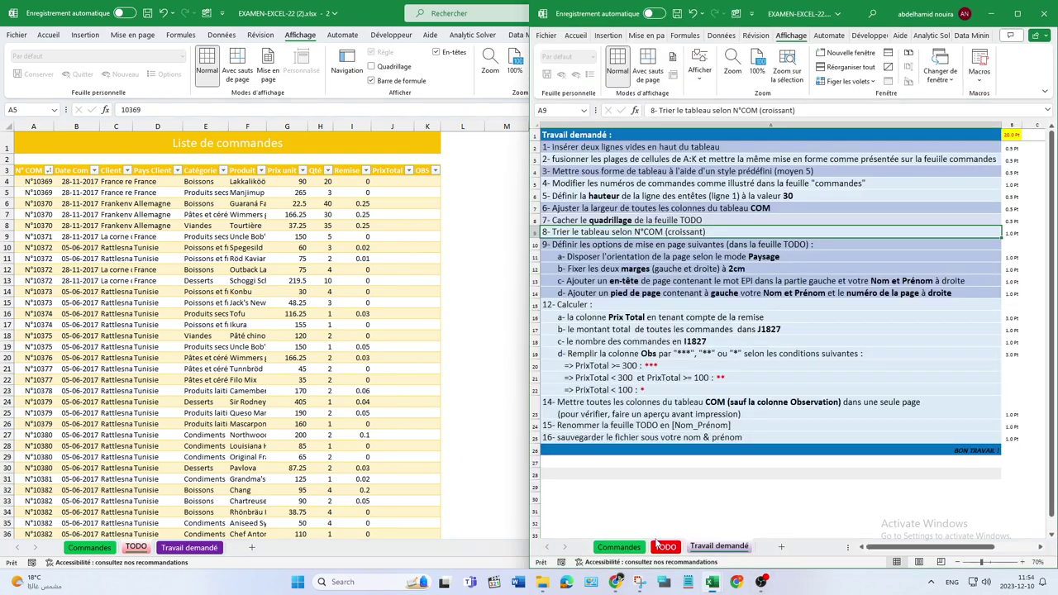
click(581, 245)
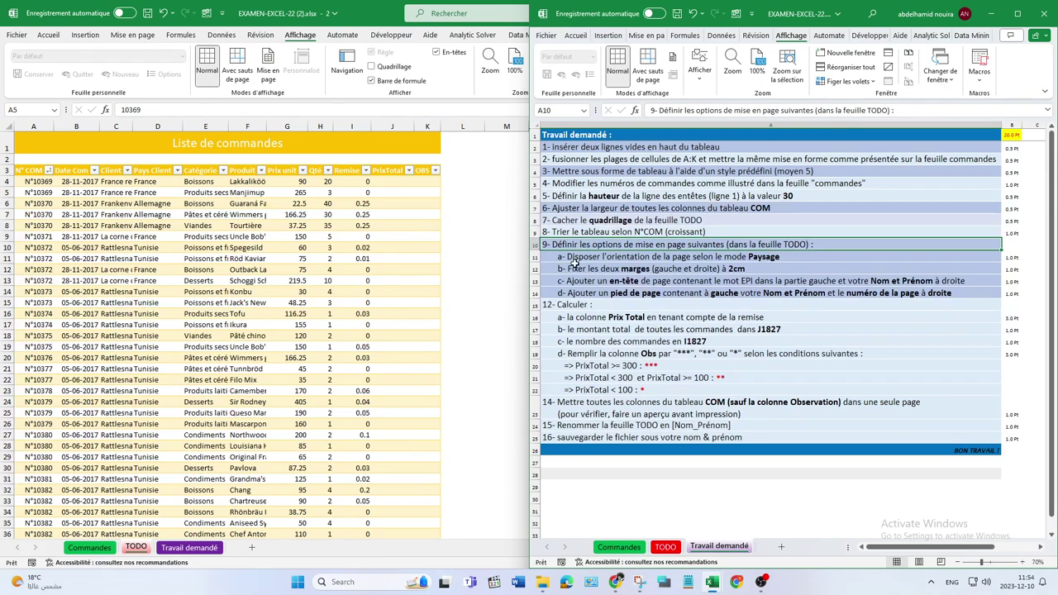
click(576, 258)
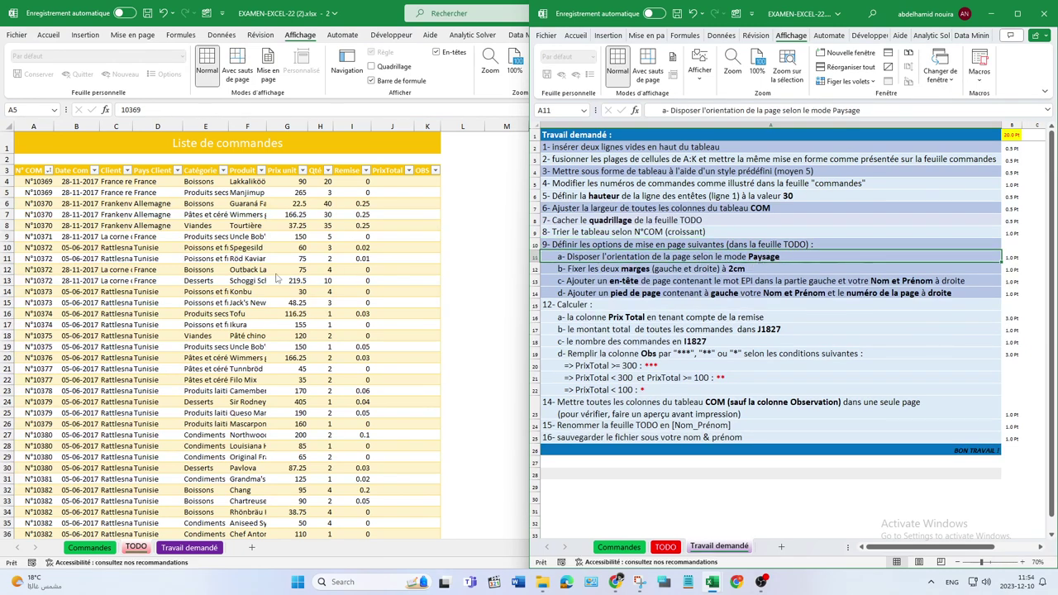
key(super+Up)
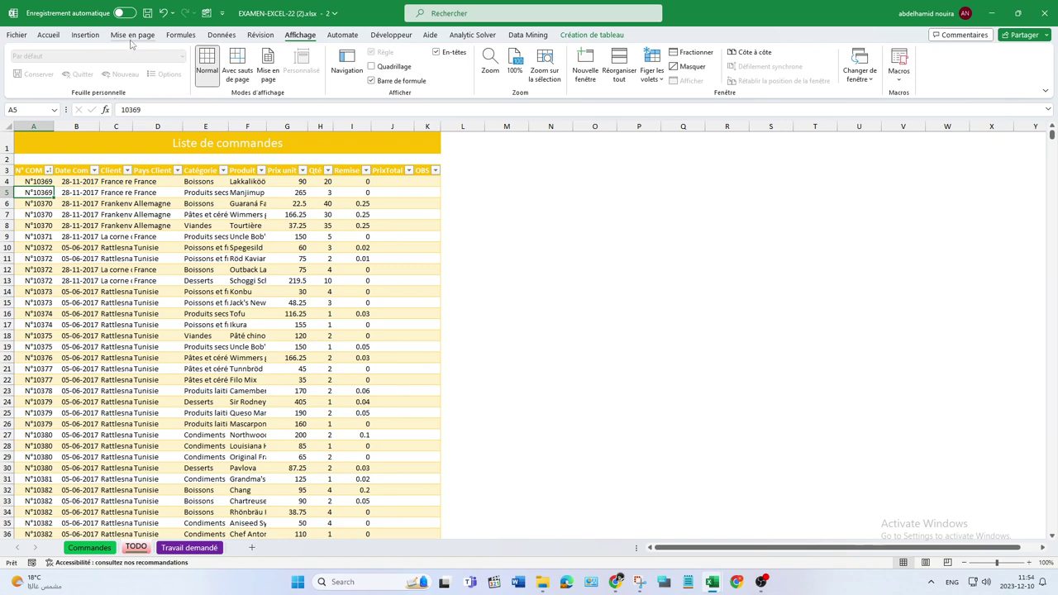
mouse_move(712, 582)
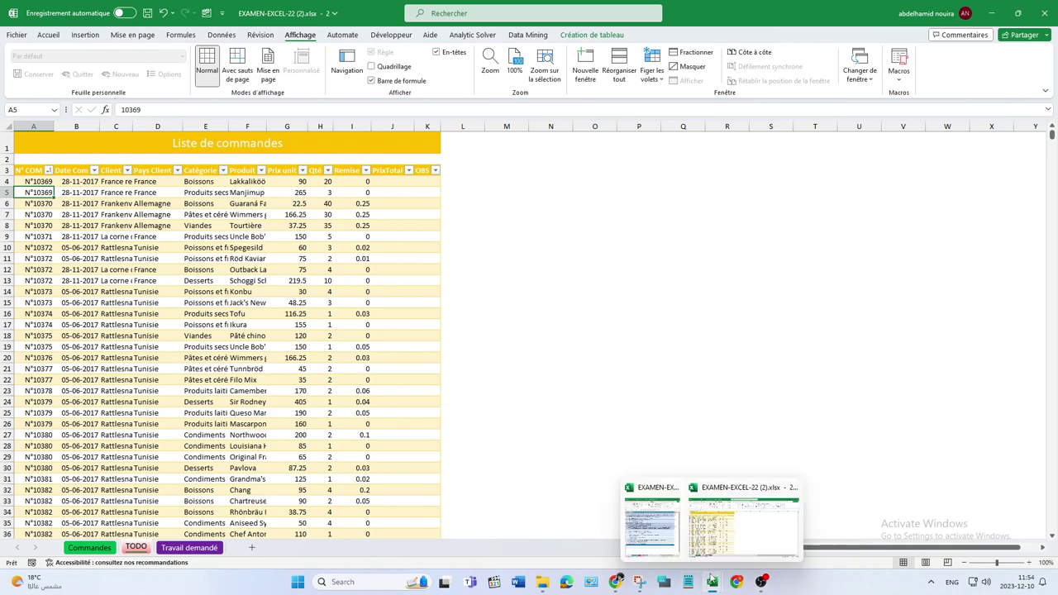
click(646, 521)
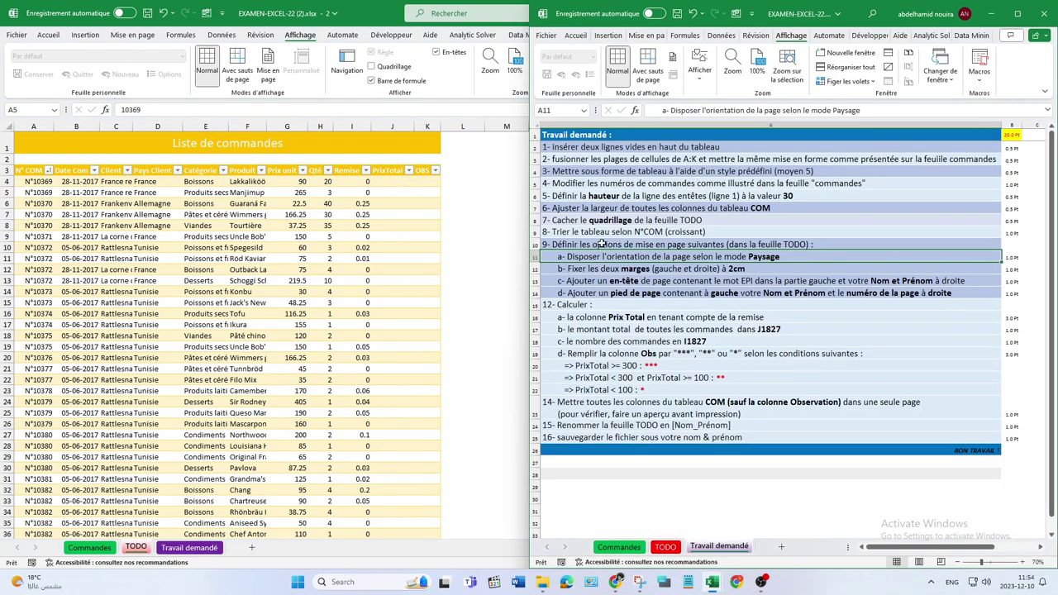
click(546, 244)
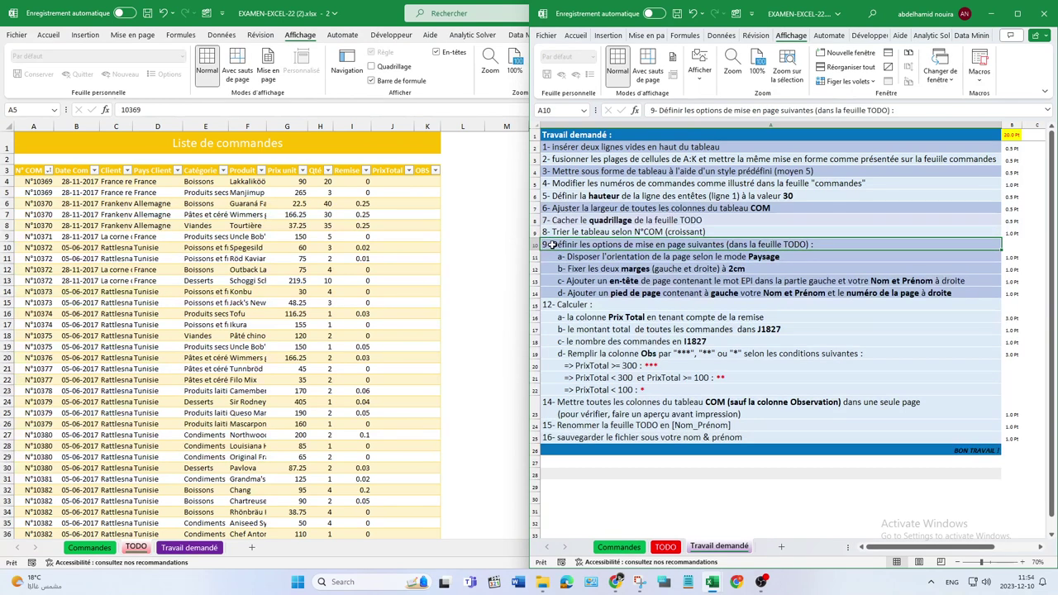
drag(558, 257, 567, 295)
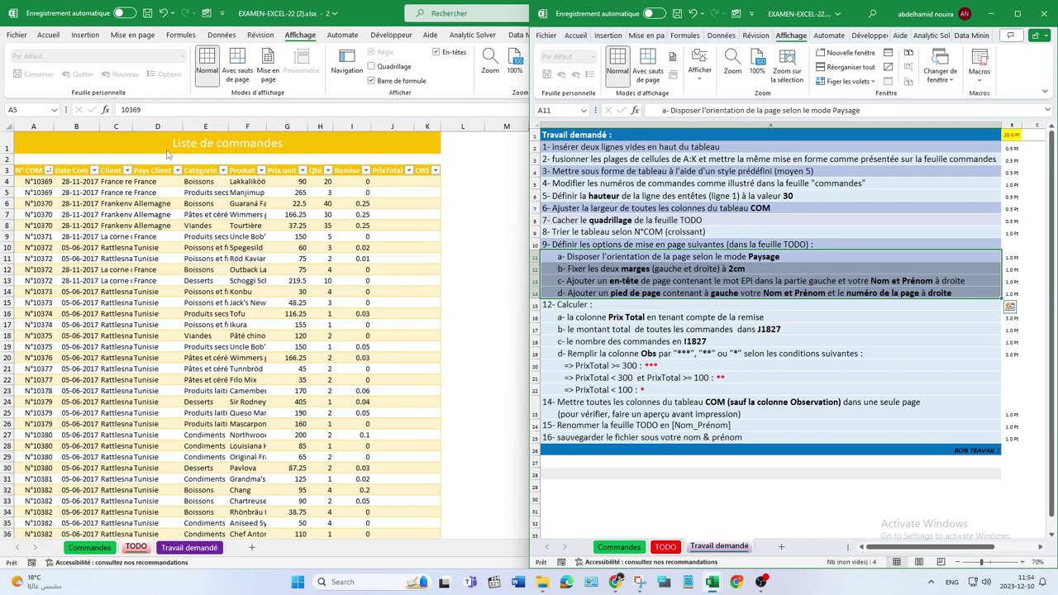
Step: Maximize the TODO workbook and bring up the Portrait/Paysage orientation choices
key(super+Up)
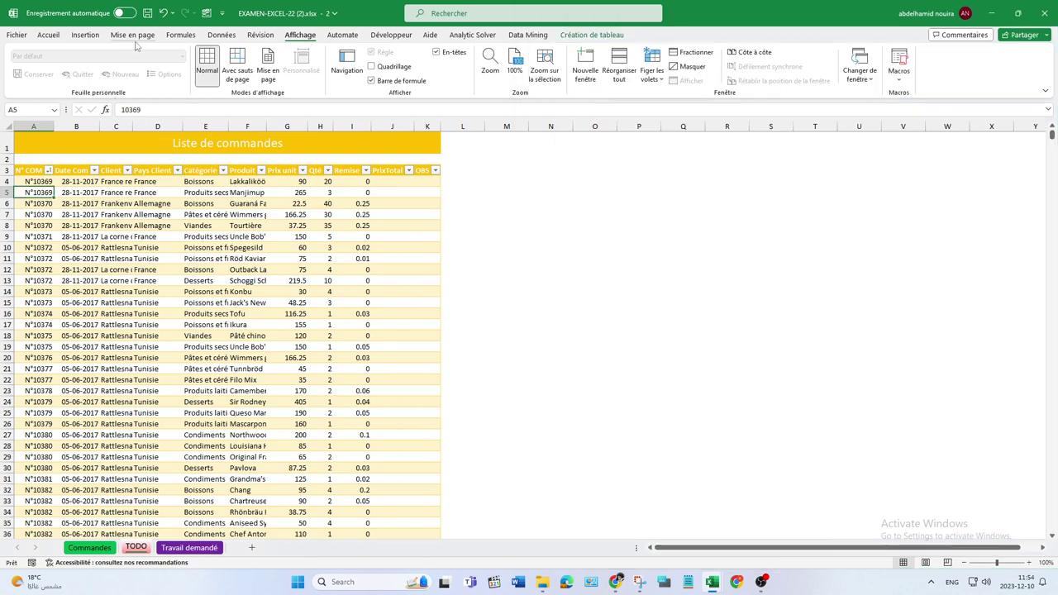
click(132, 35)
click(139, 78)
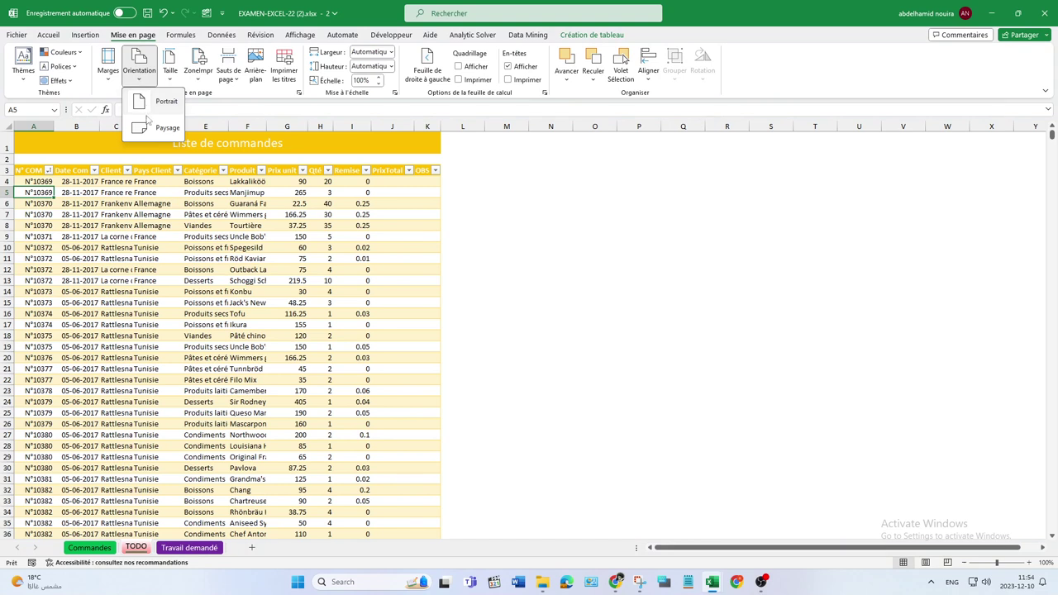
Step: Set the TODO sheet to landscape orientation and read the margins sub-step
click(165, 128)
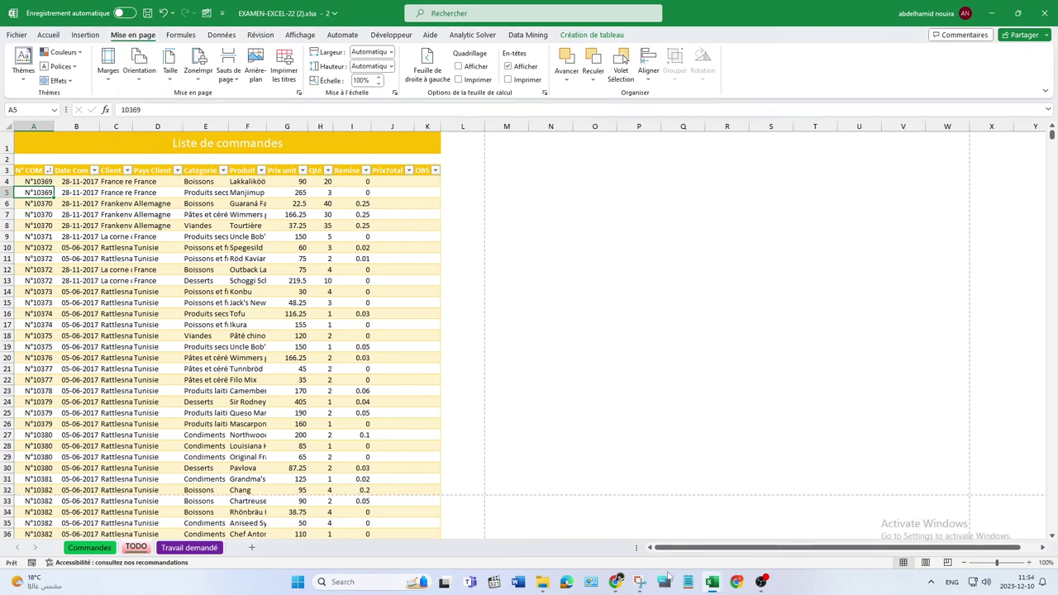
mouse_move(712, 582)
click(663, 521)
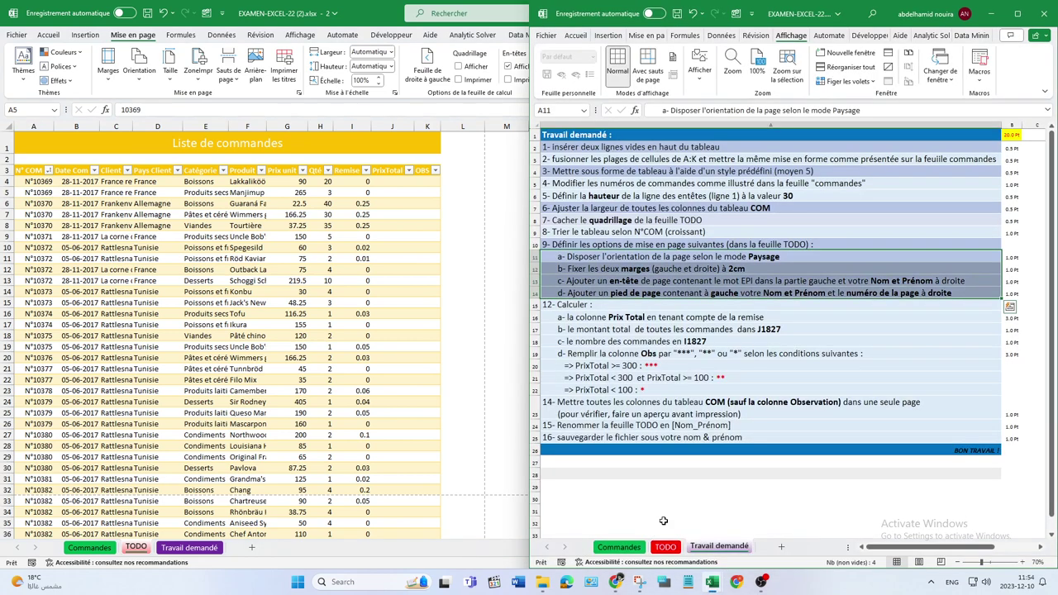
click(603, 273)
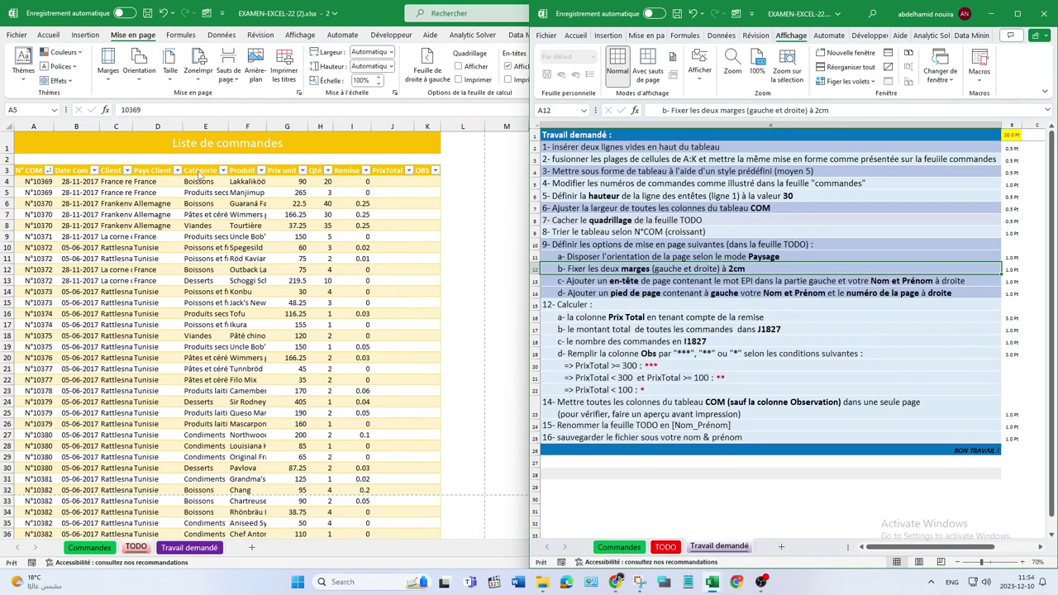
Step: Set left and right margins to 2 cm via custom margins and apply
click(123, 100)
click(109, 62)
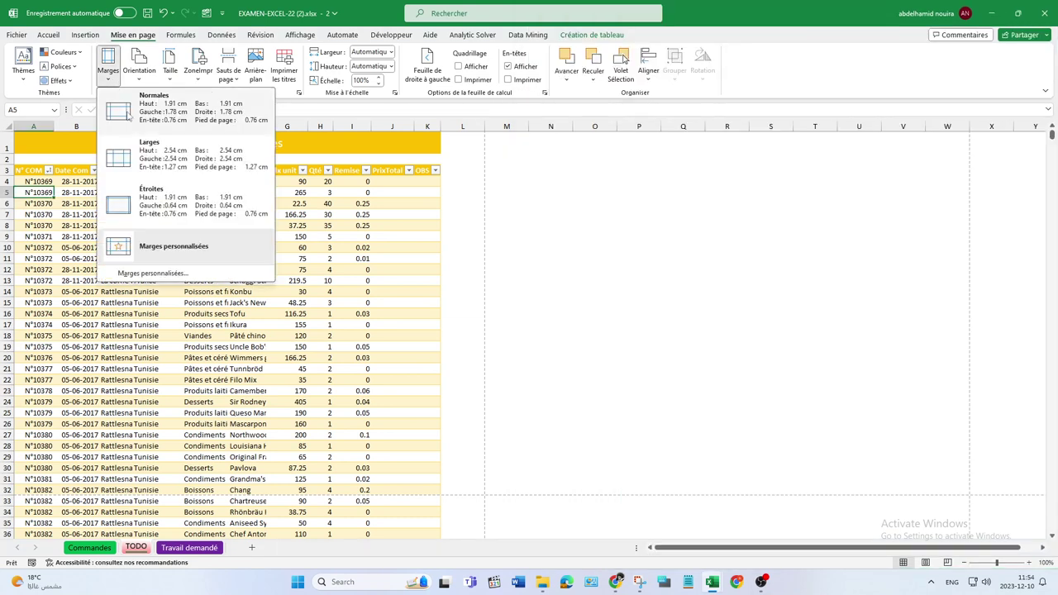
click(137, 272)
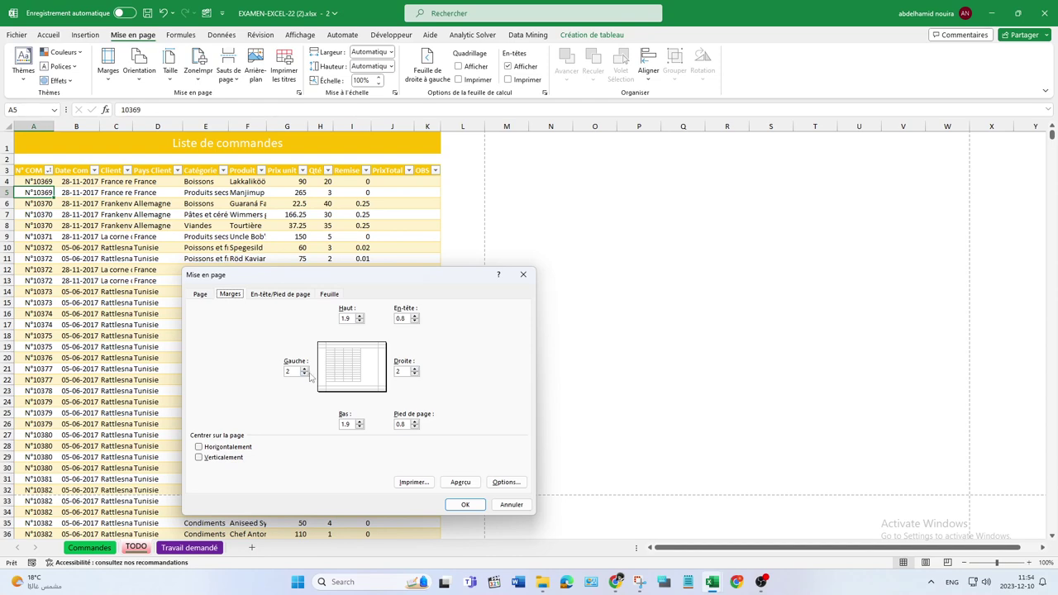
click(466, 504)
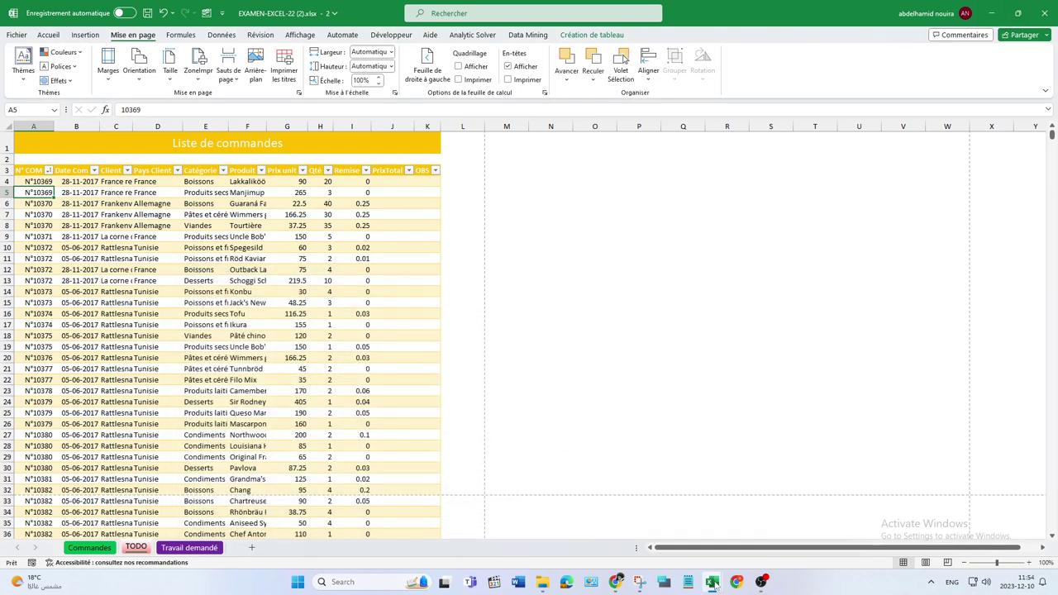
Step: Show the task list beside the sheet and read the page header instruction
mouse_move(723, 587)
click(665, 545)
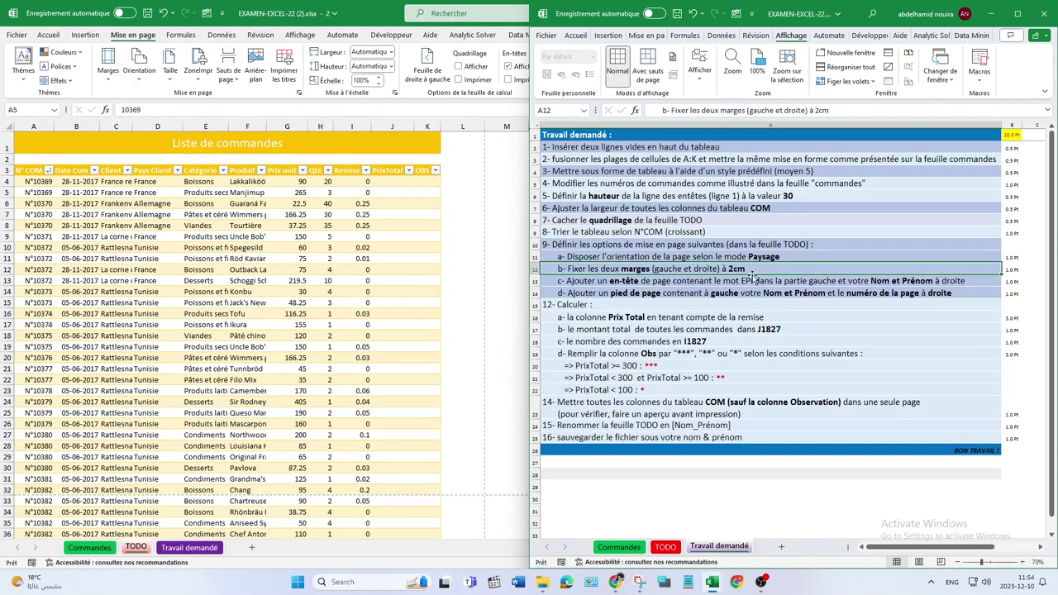
click(580, 284)
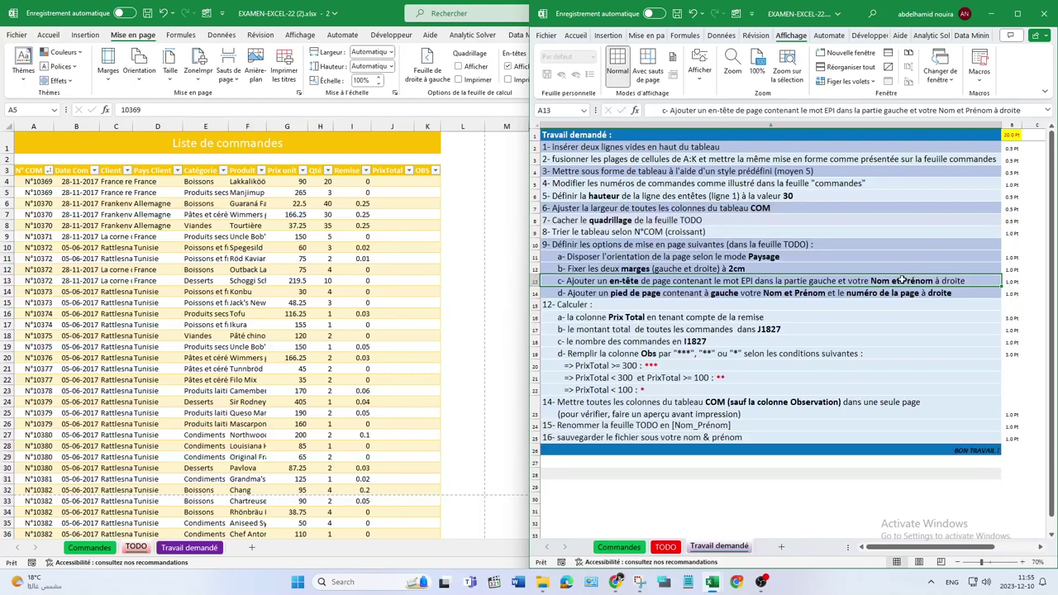
Step: Create a custom page header with EPI on the left and the author's name on the right
click(106, 88)
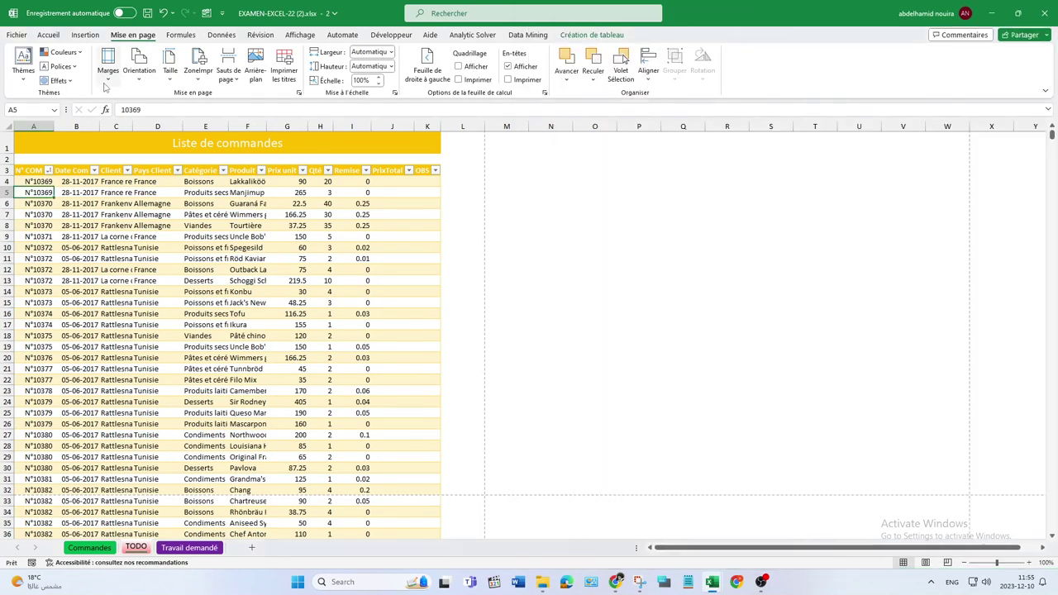
click(108, 66)
click(129, 275)
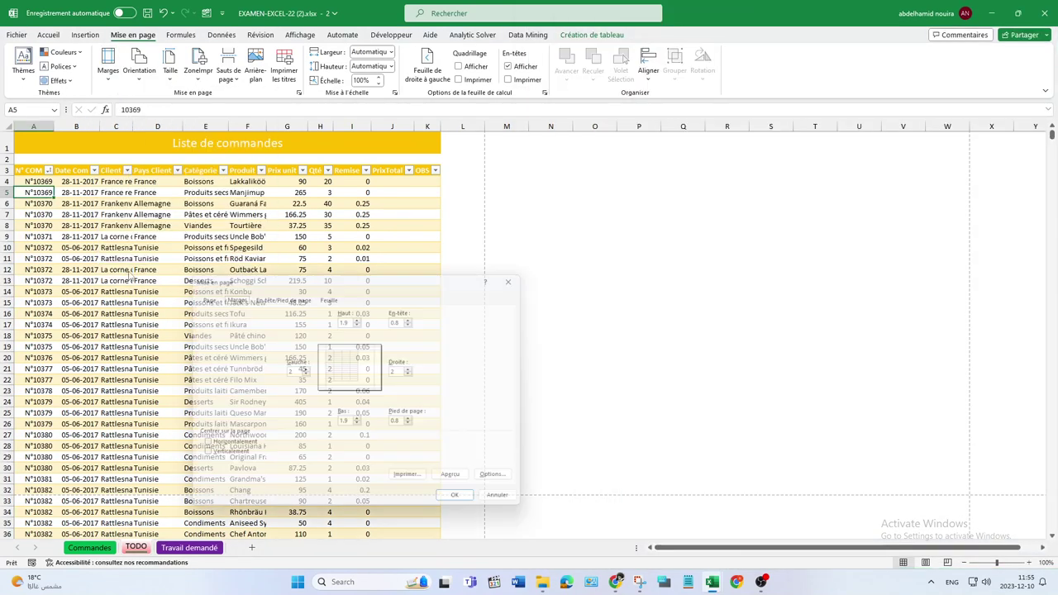
click(281, 296)
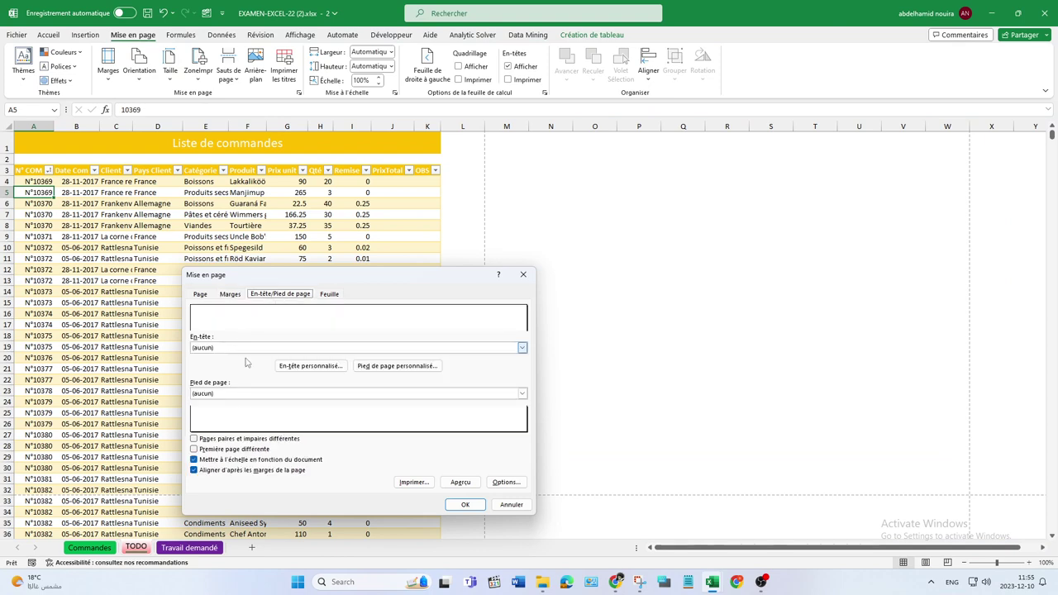
click(309, 368)
text(EPI)
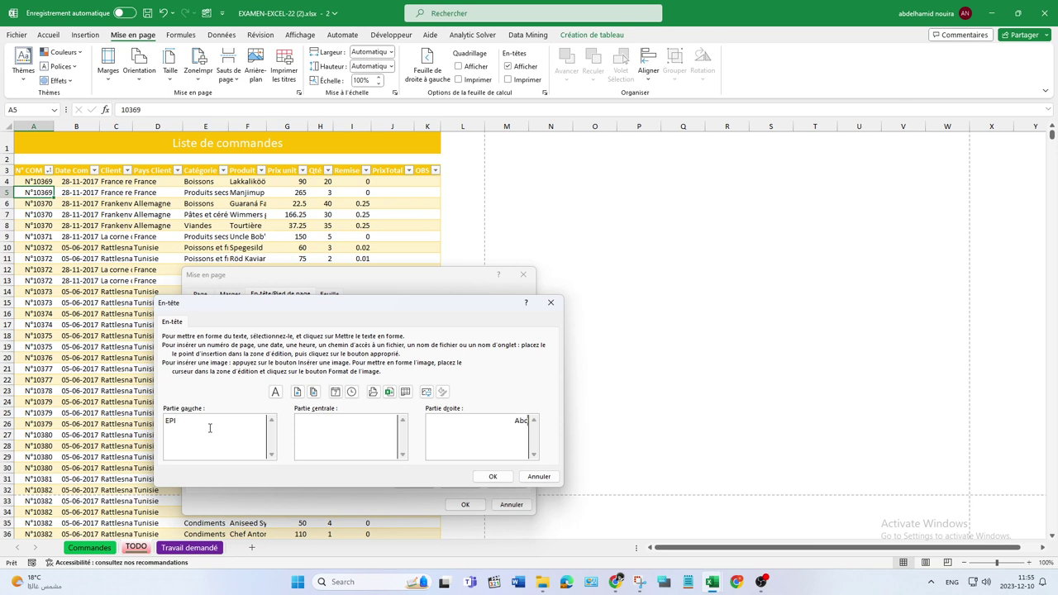
text(elhamid Nou)
text(ira)
click(494, 477)
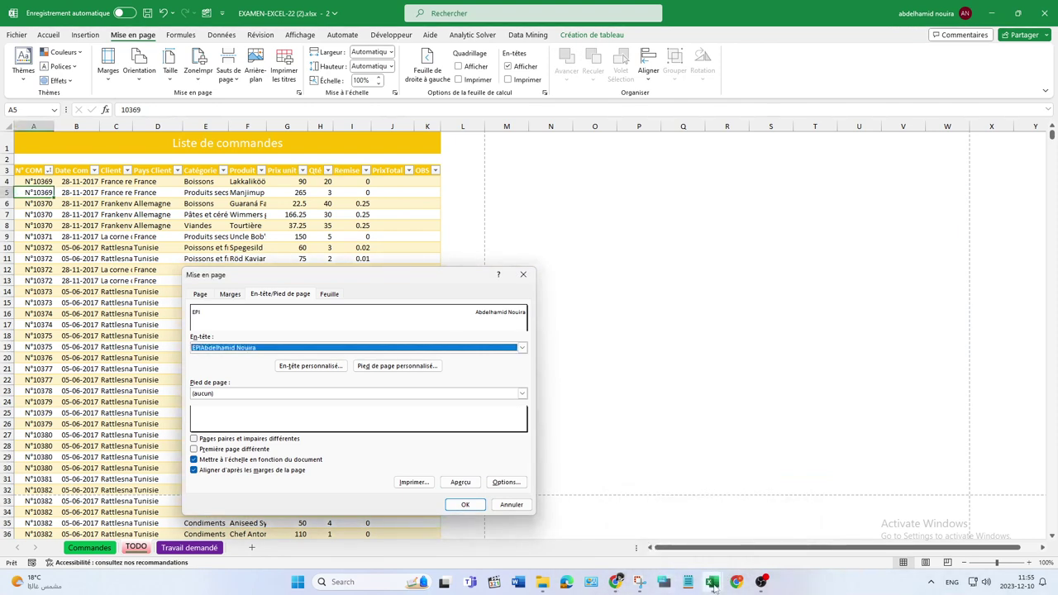
mouse_move(712, 582)
mouse_move(668, 539)
Step: Apply the page setup with the new header and read the footer instruction
click(464, 505)
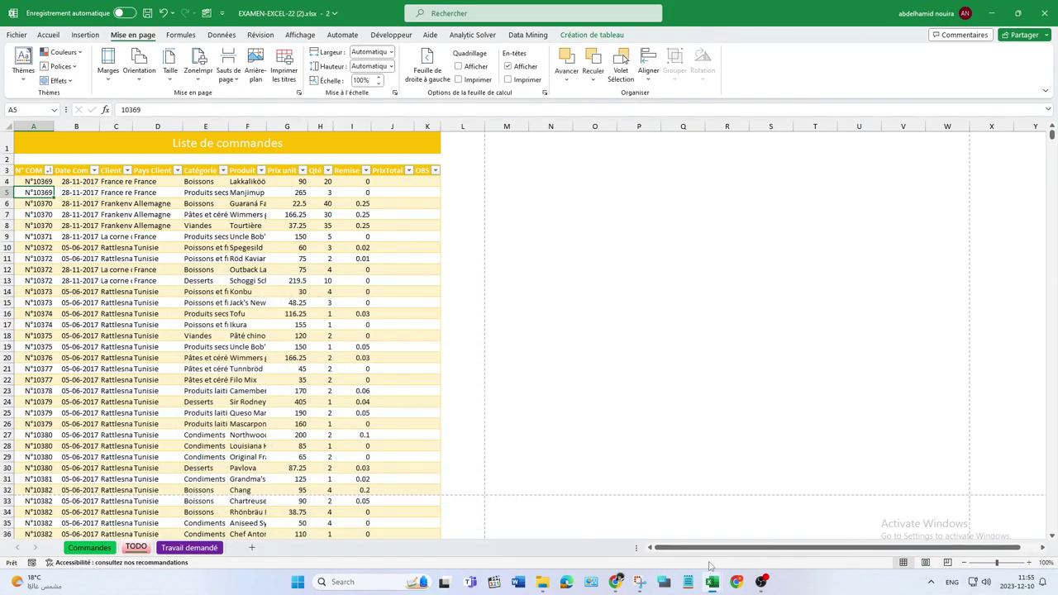
mouse_move(711, 582)
click(661, 526)
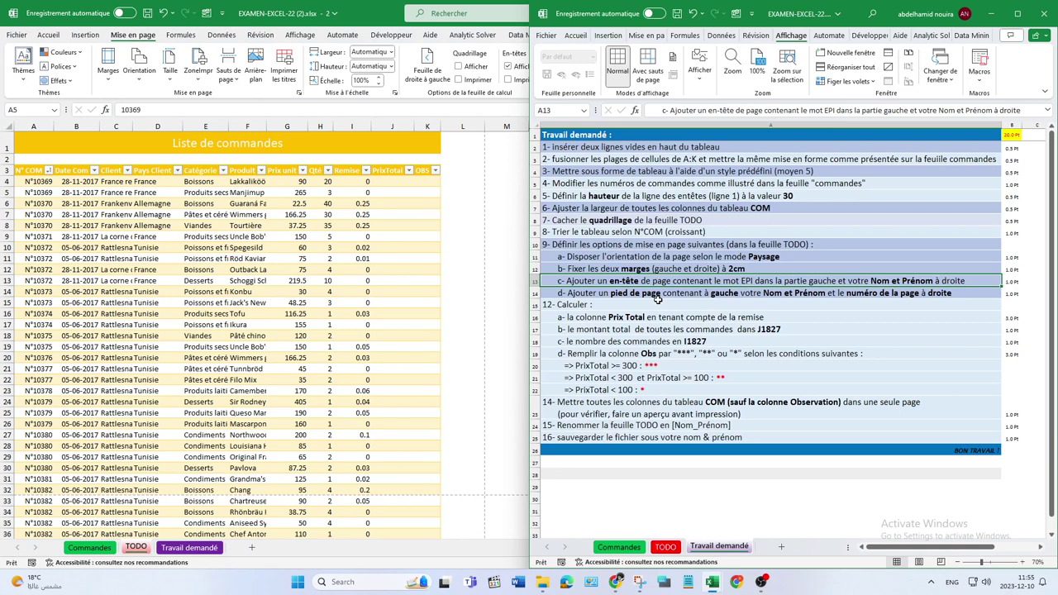
click(630, 294)
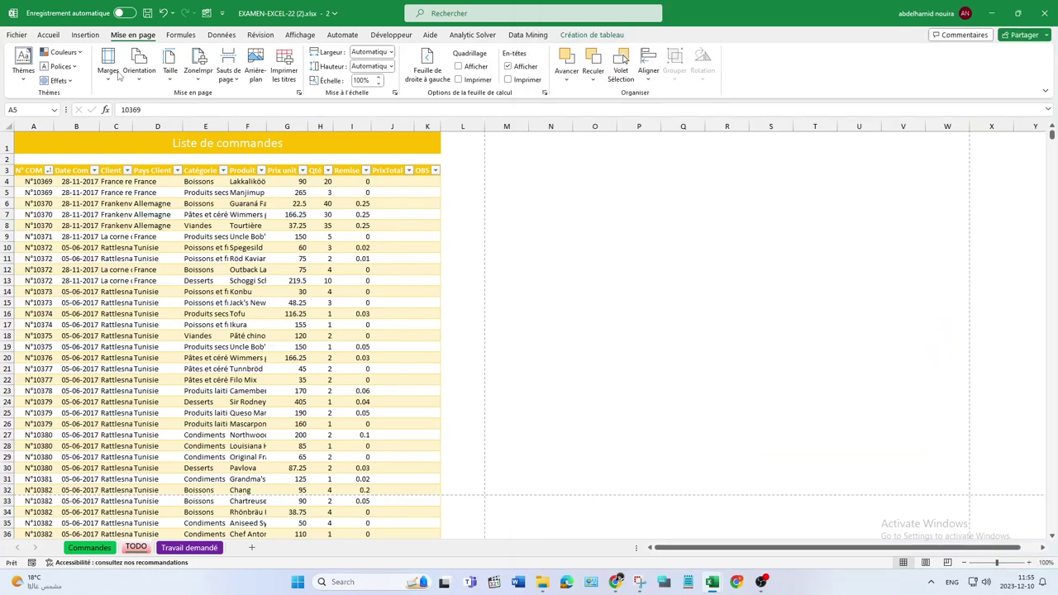
Step: Add a custom footer with the author's name on the left and page number on the right
click(115, 79)
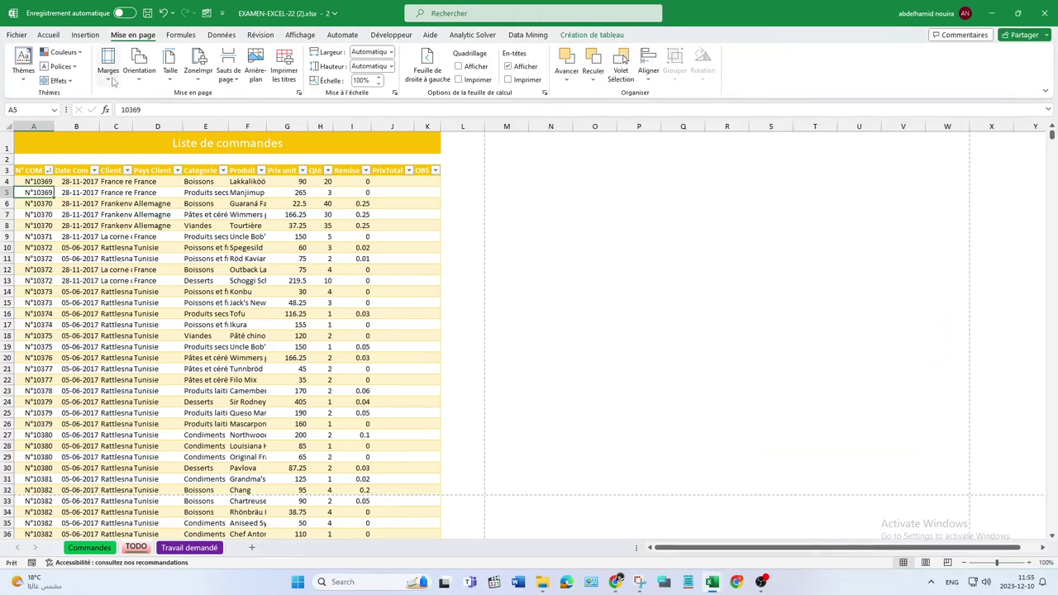
click(108, 72)
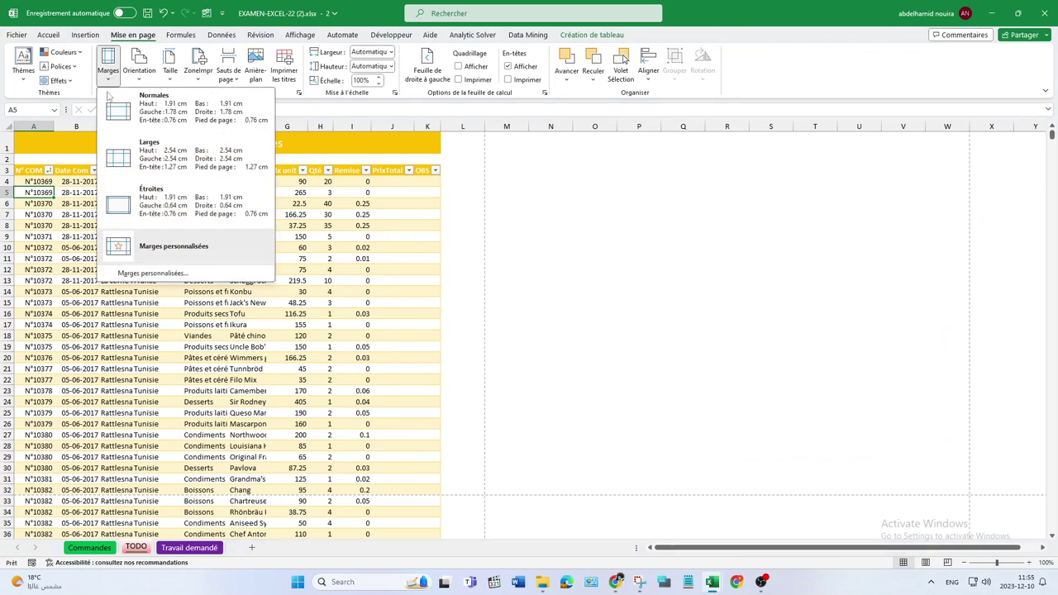
click(142, 274)
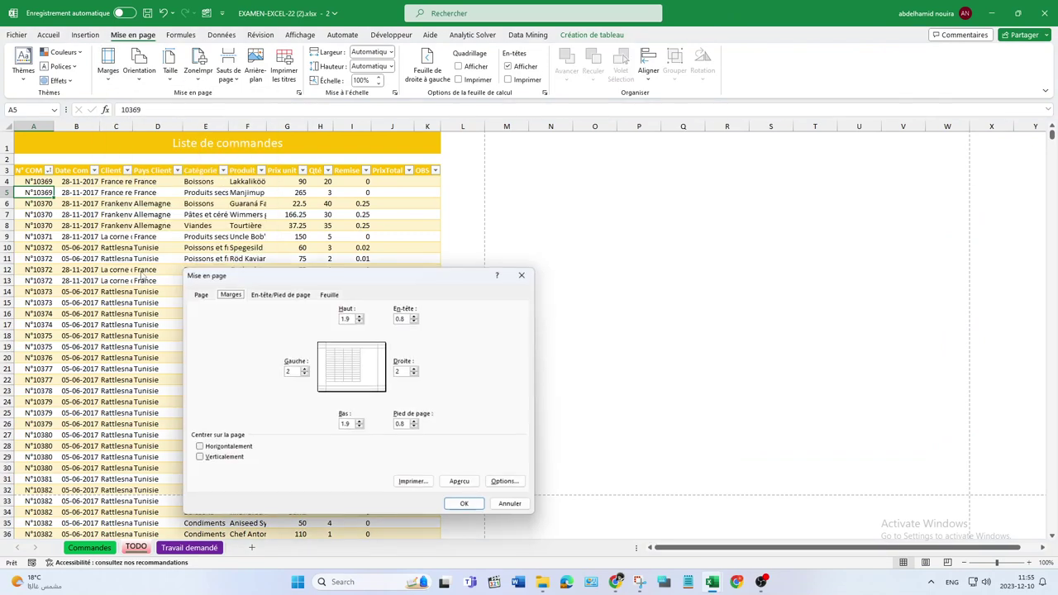
click(263, 297)
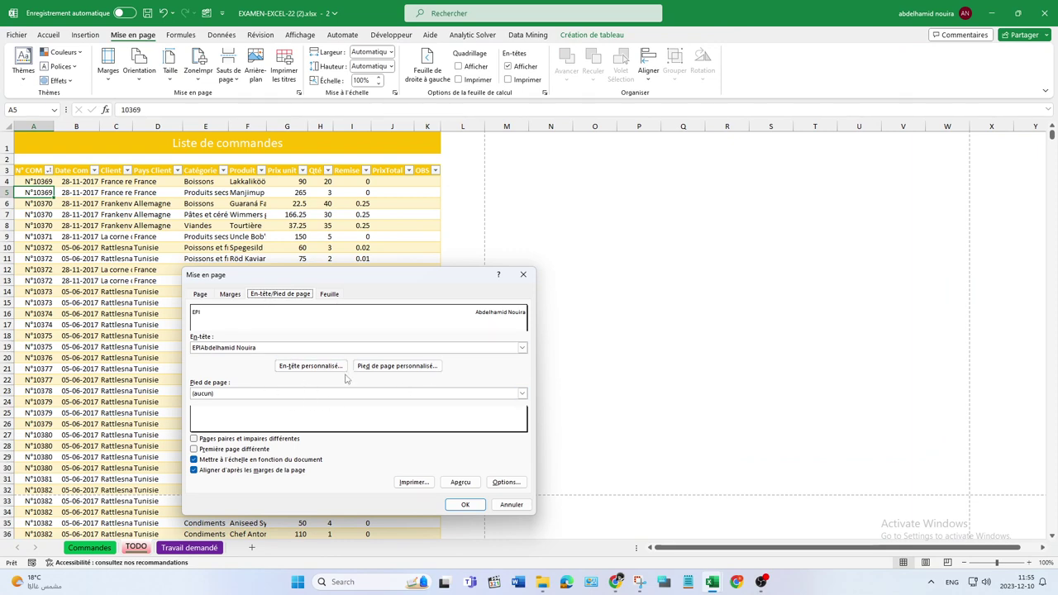
click(371, 371)
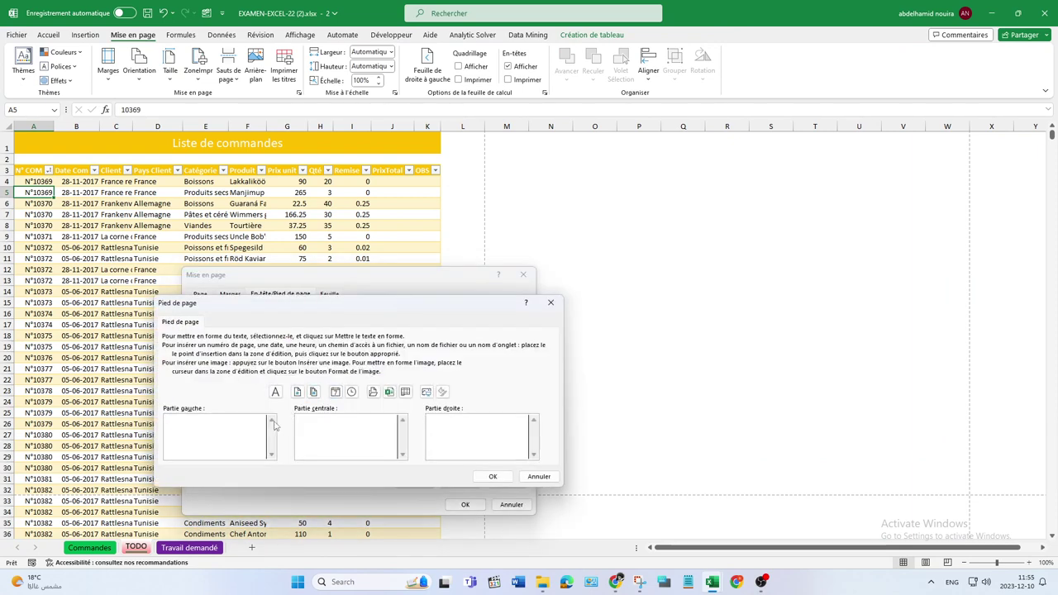
text(A)
text(bdelhamid Noui)
text(ra)
key(Tab)
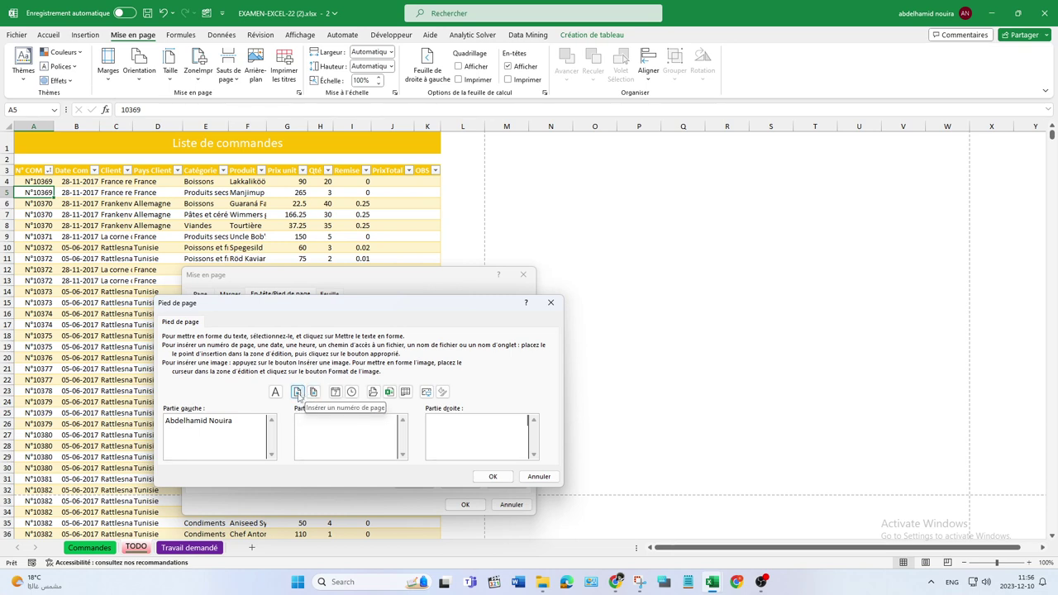
click(299, 393)
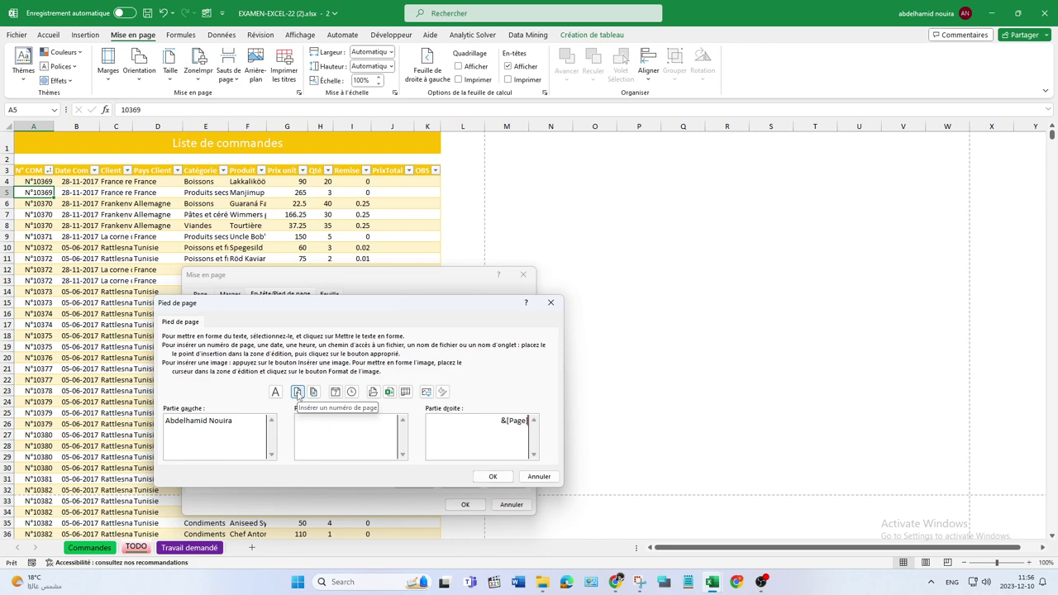
click(491, 477)
click(463, 505)
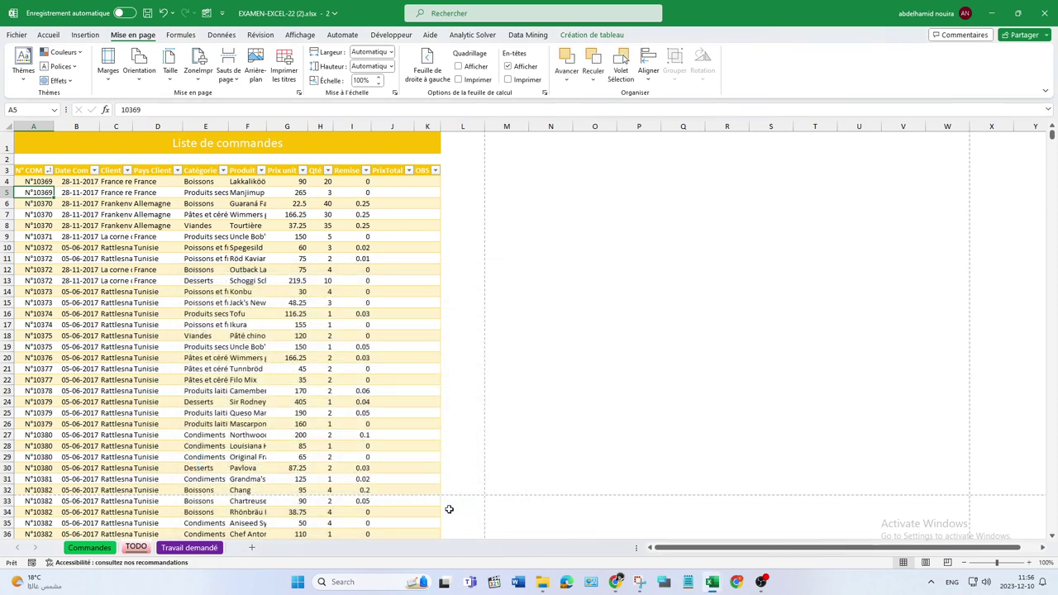
click(17, 35)
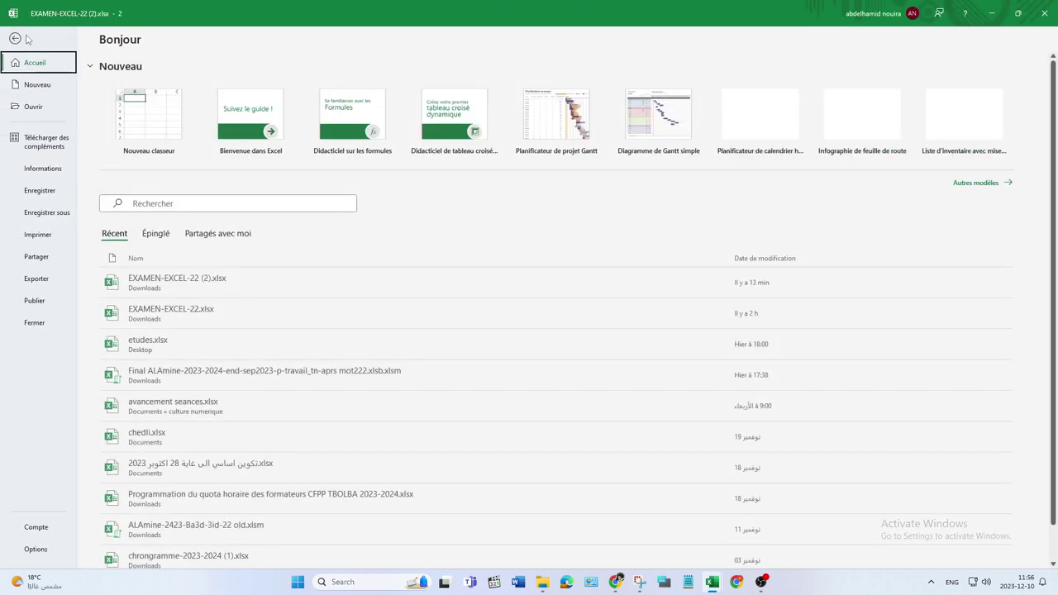
click(43, 234)
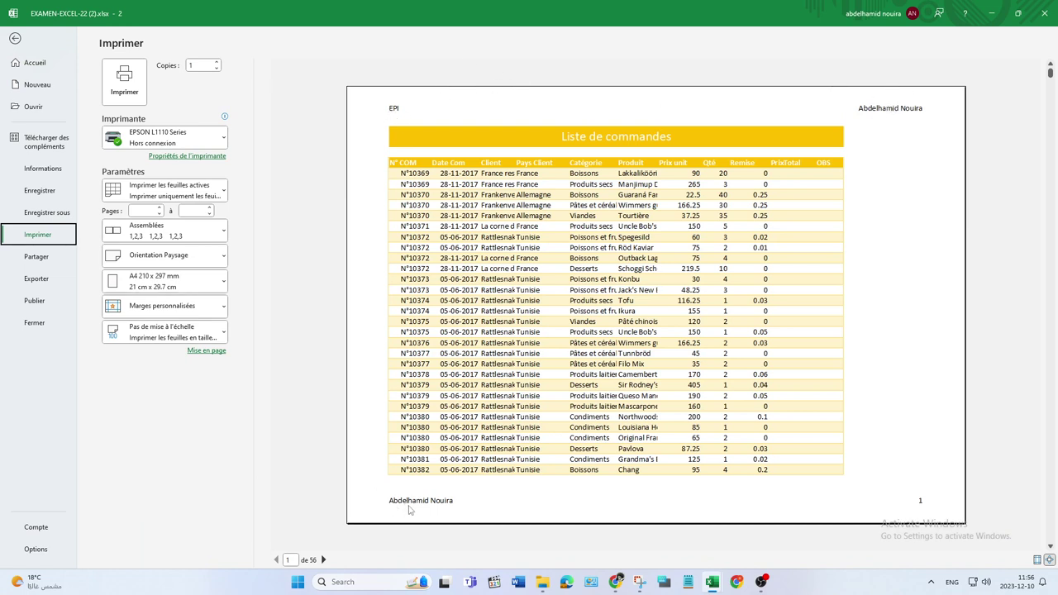
scroll(929, 488, down, 1)
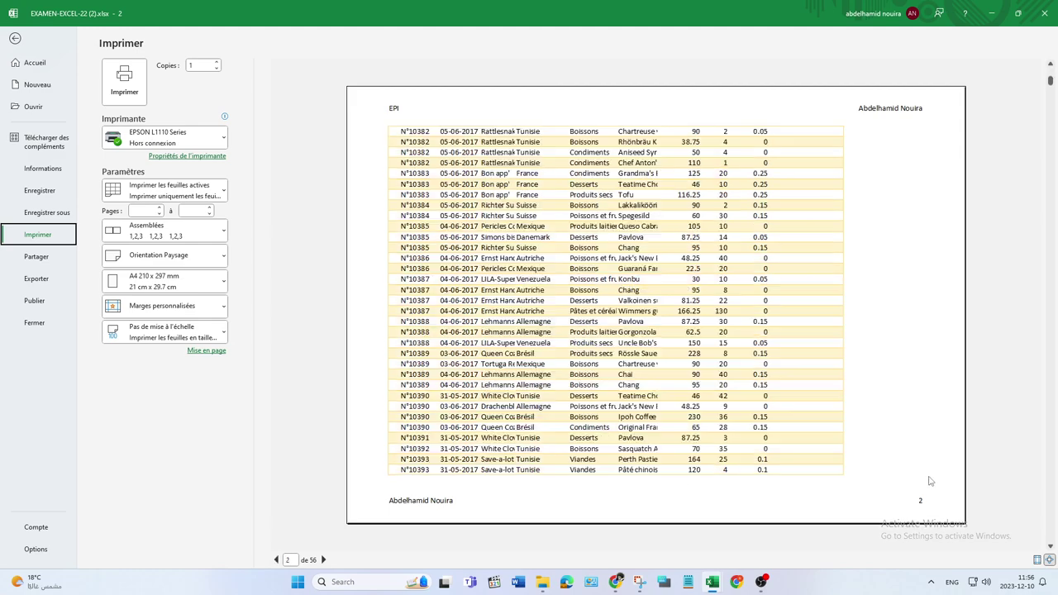
scroll(929, 488, down, 1)
scroll(929, 487, down, 2)
scroll(921, 510, up, 1)
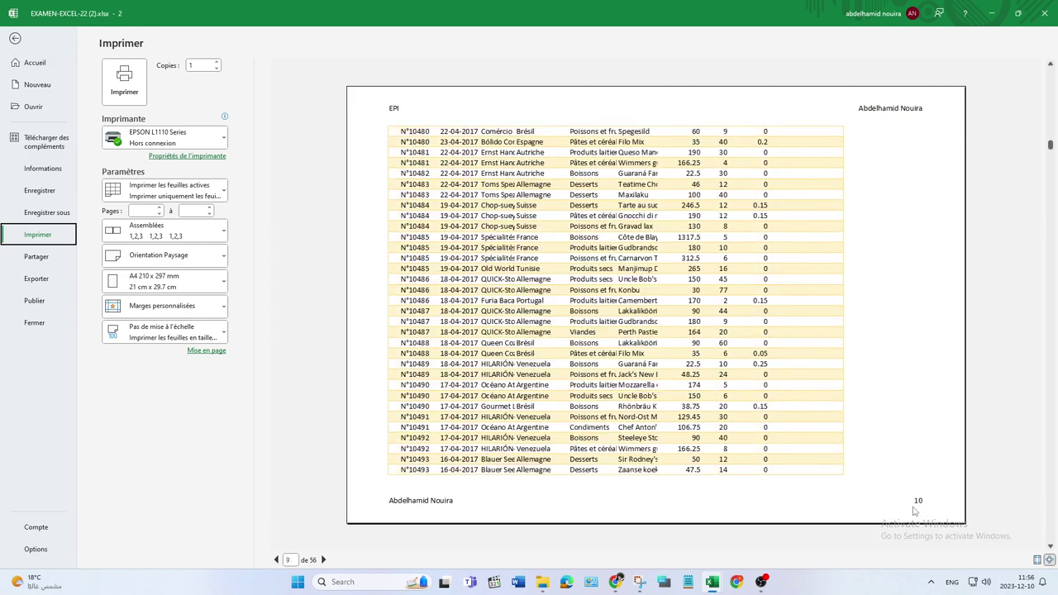
scroll(916, 509, up, 1)
scroll(911, 508, up, 1)
scroll(909, 508, up, 1)
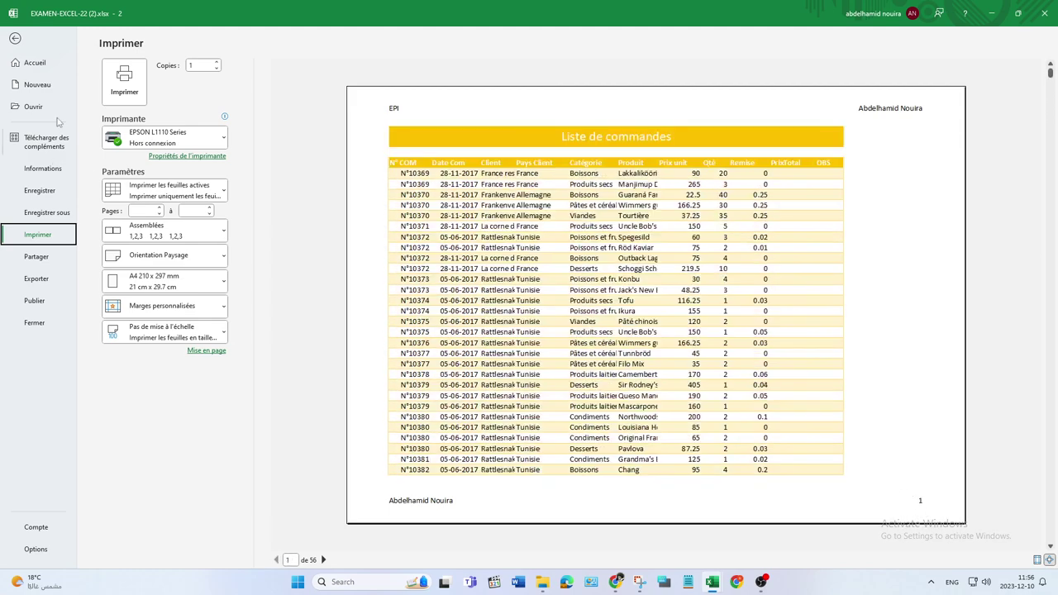
click(15, 41)
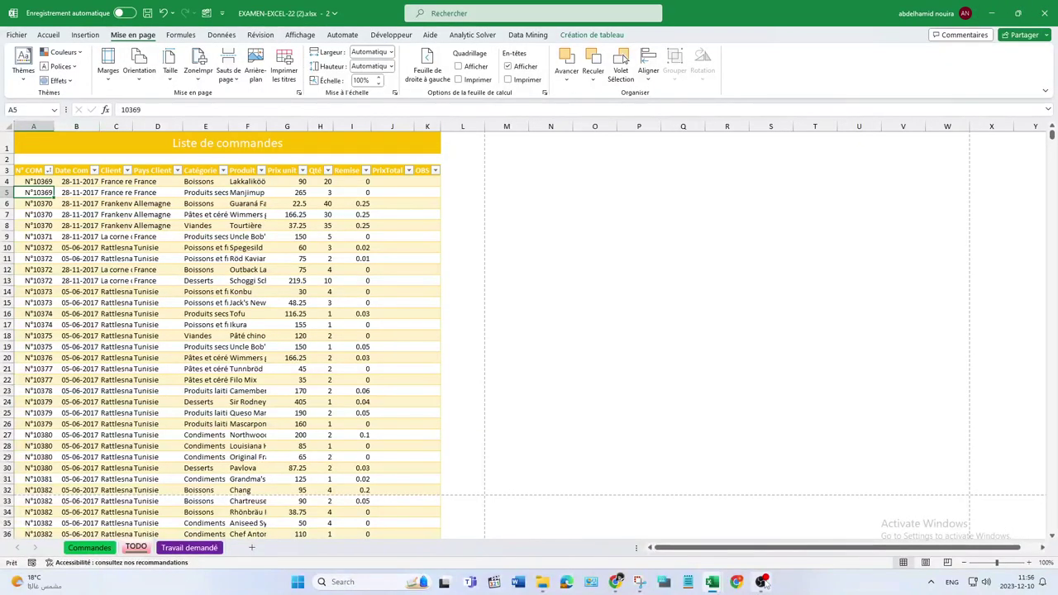
Step: Show the task list and read the Calculer step for the Prix Total column
mouse_move(760, 581)
mouse_move(711, 581)
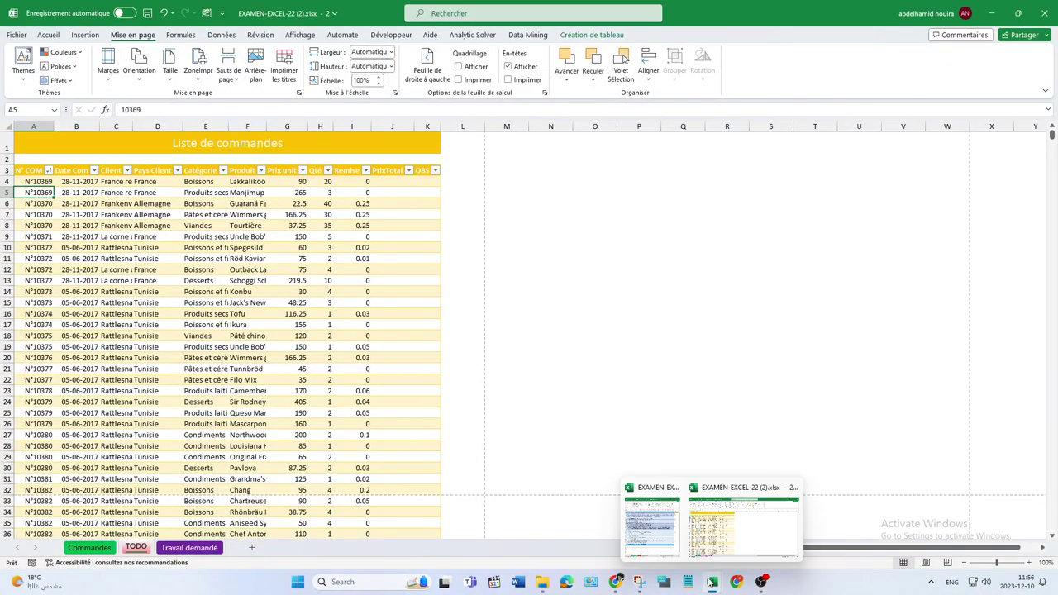
click(658, 529)
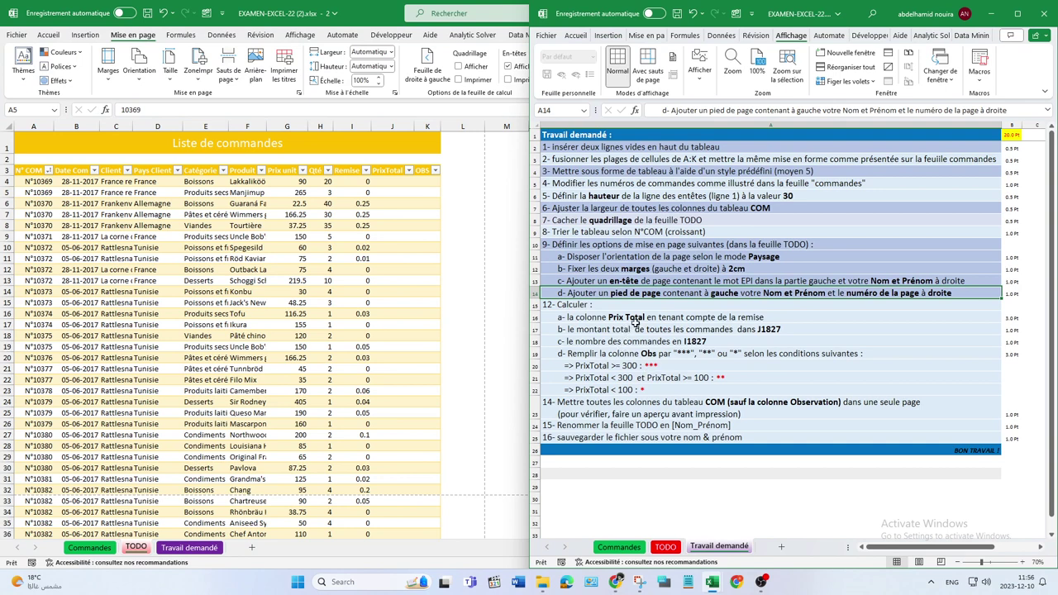
click(591, 305)
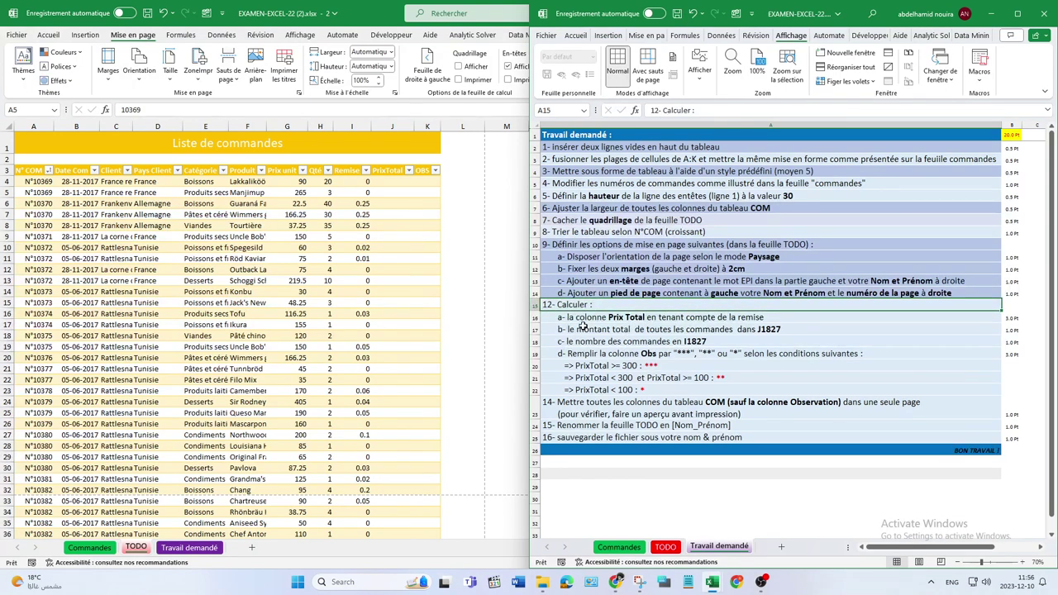
click(580, 319)
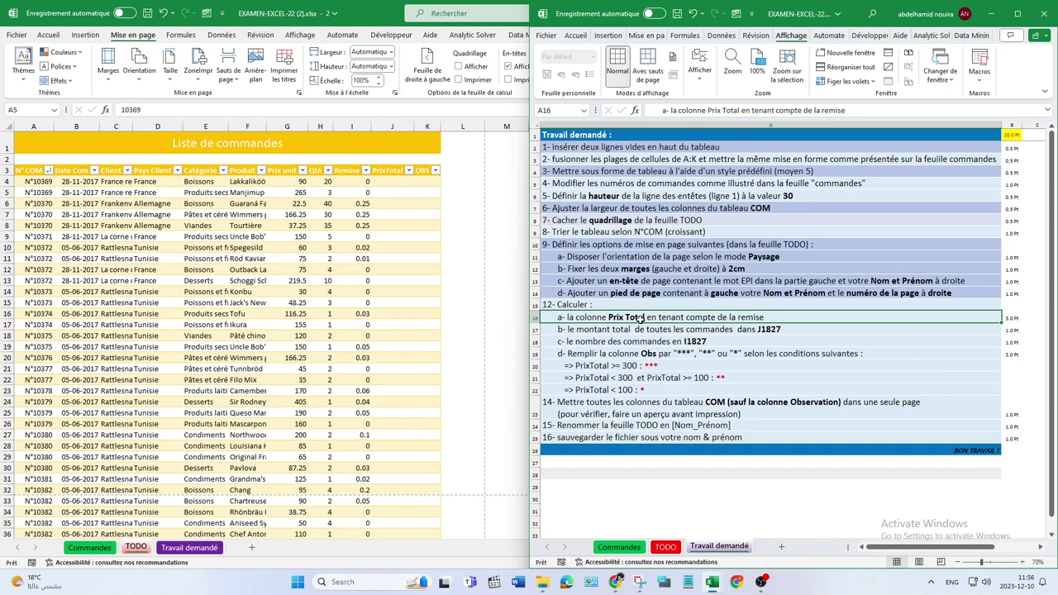
Step: Select J4, the first PrixTotal cell, rechecking the task list in between
click(381, 182)
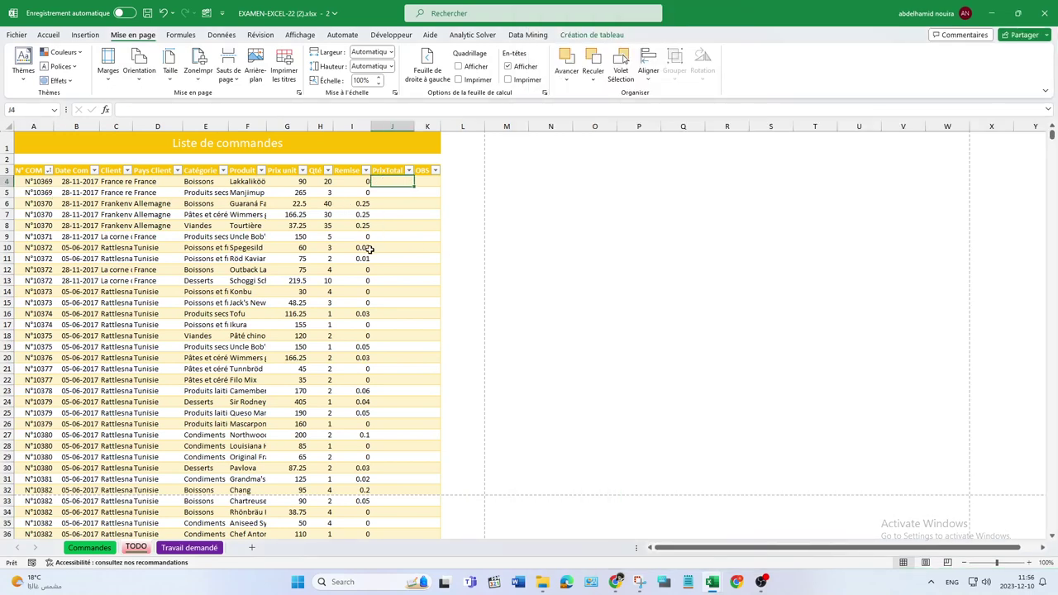
mouse_move(710, 575)
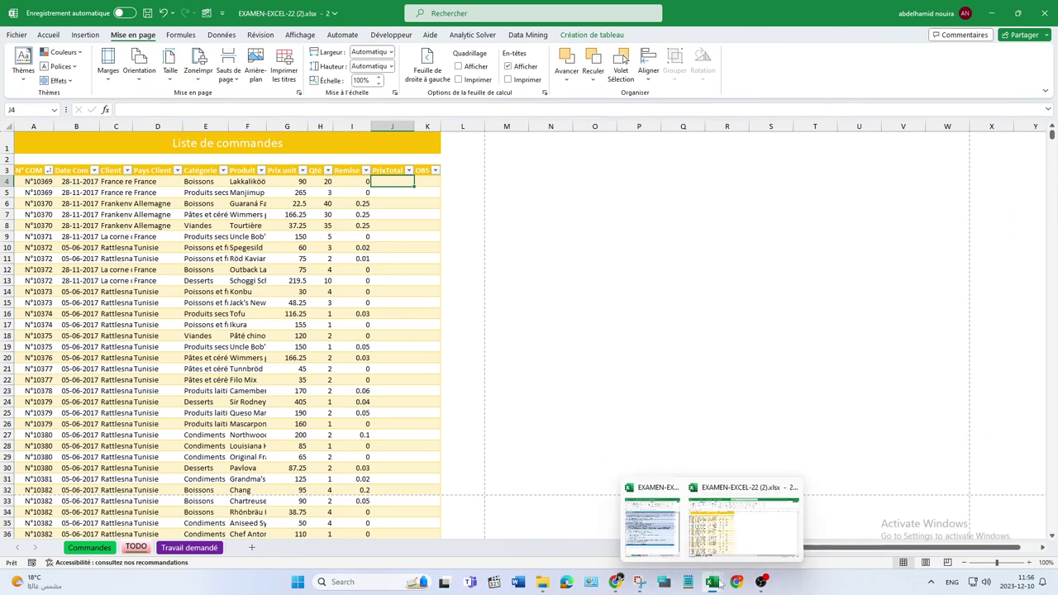
click(669, 527)
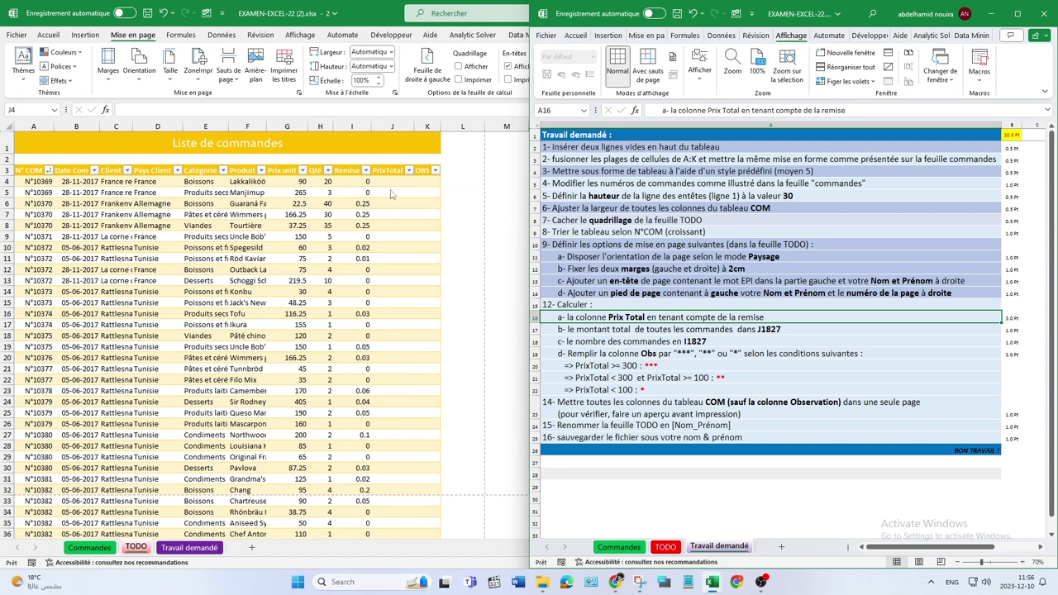
click(392, 194)
Step: Start the first order's PrixTotal formula: unit price minus unit price times discount
double_click(386, 183)
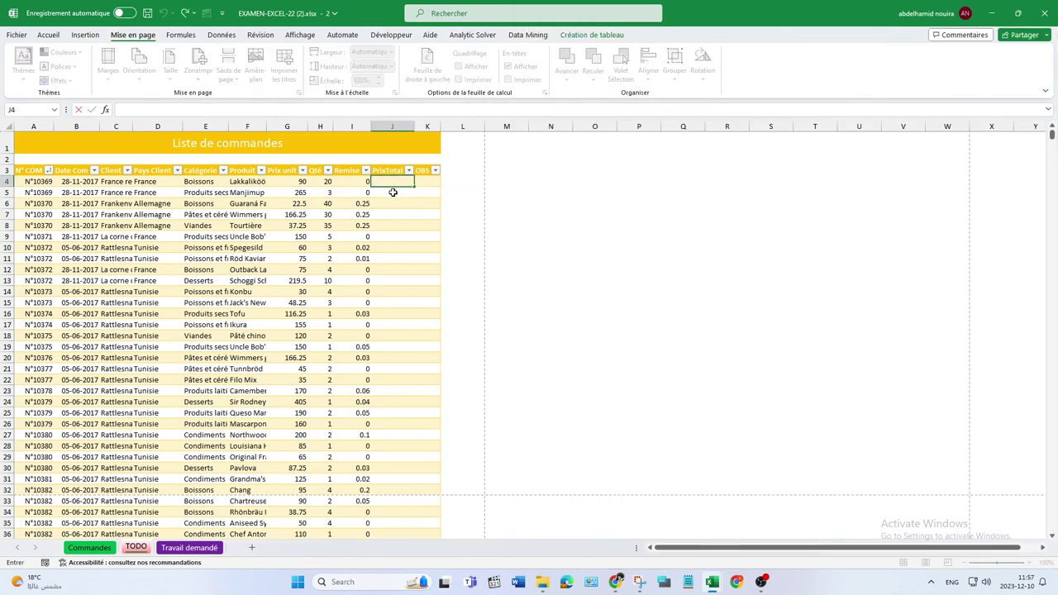
text(=()
text())
click(304, 181)
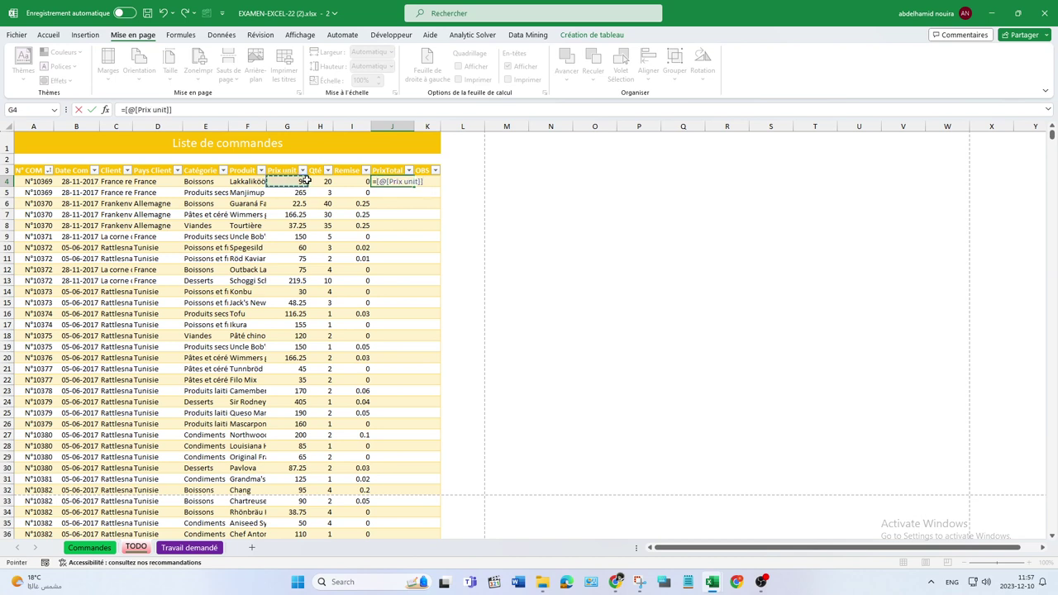
text(-()
click(297, 183)
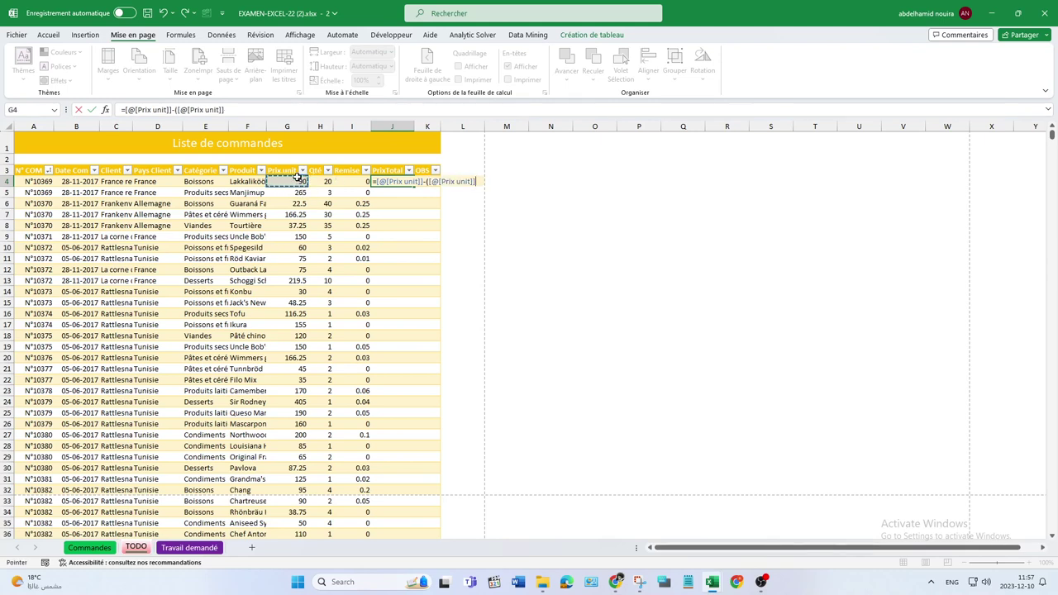
text(µ)
key(BackSpace)
click(355, 181)
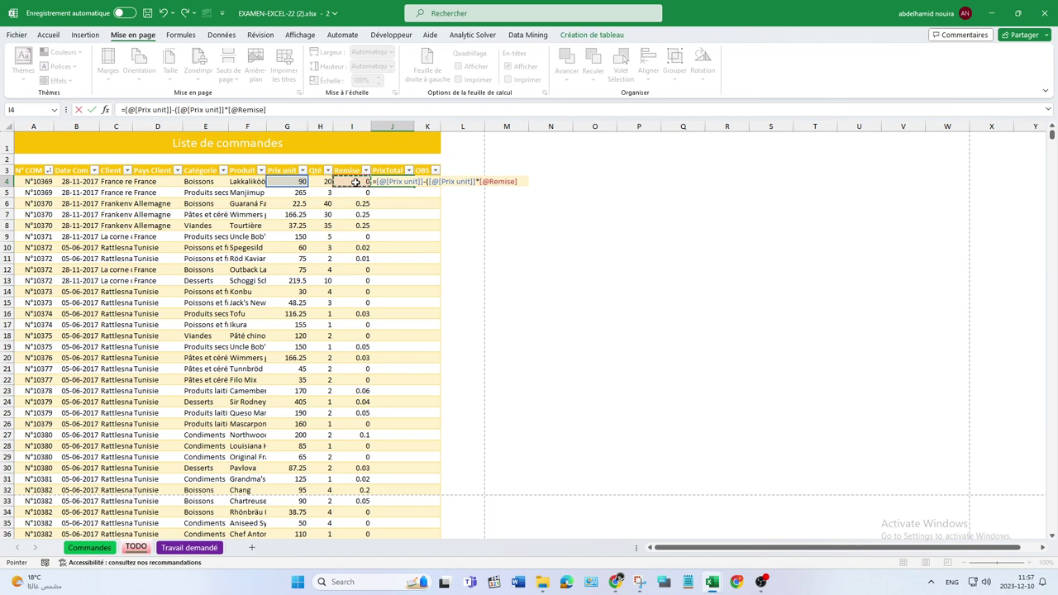
text())
key(Return)
key(Return)
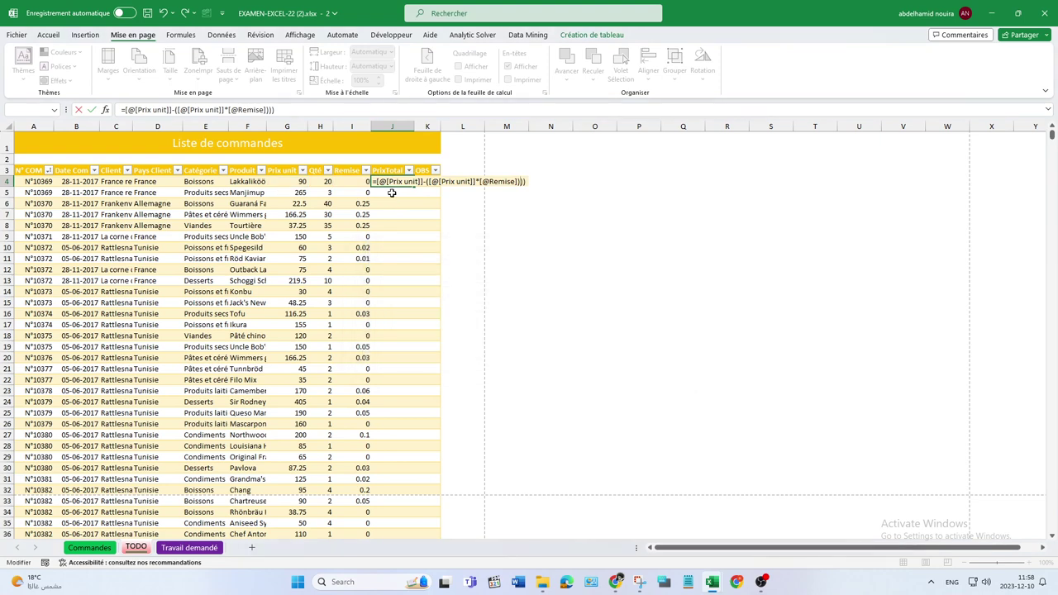
Step: Add the quantity multiplier, hit a formula error, and discard the broken formula
click(376, 183)
text(()
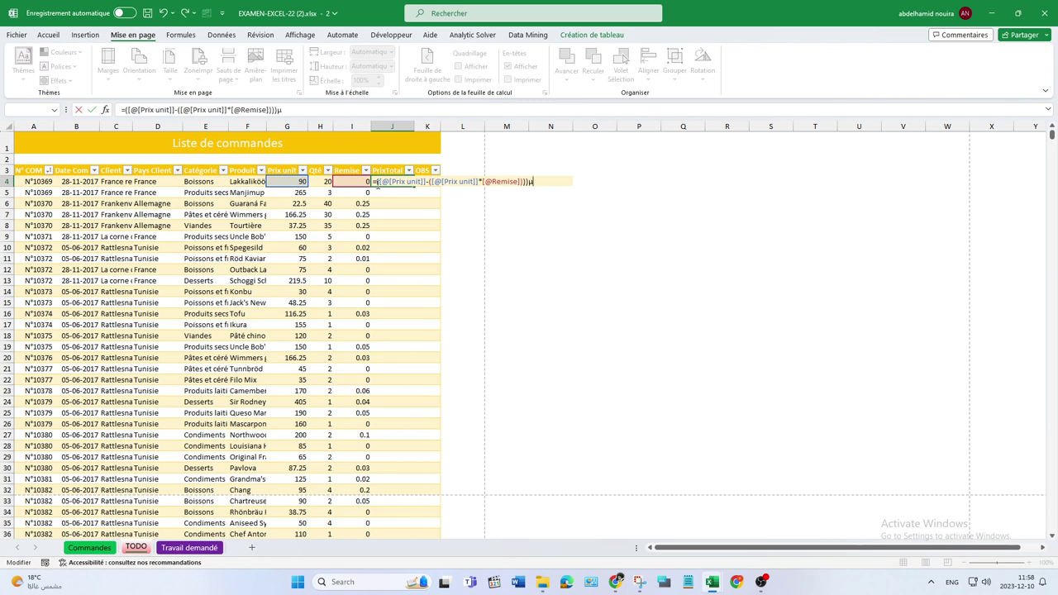
click(319, 181)
key(Return)
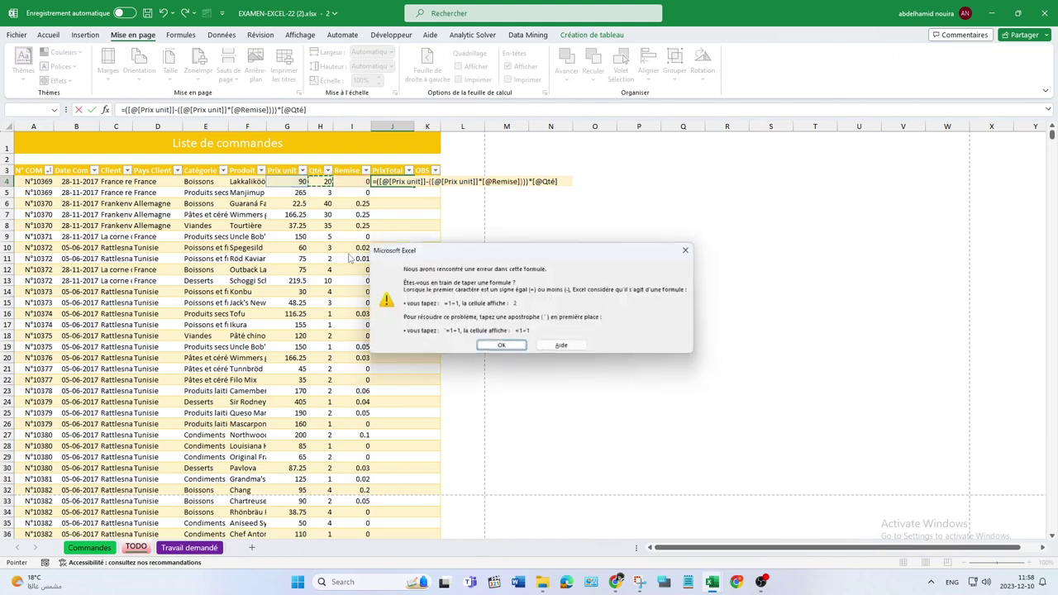
click(499, 348)
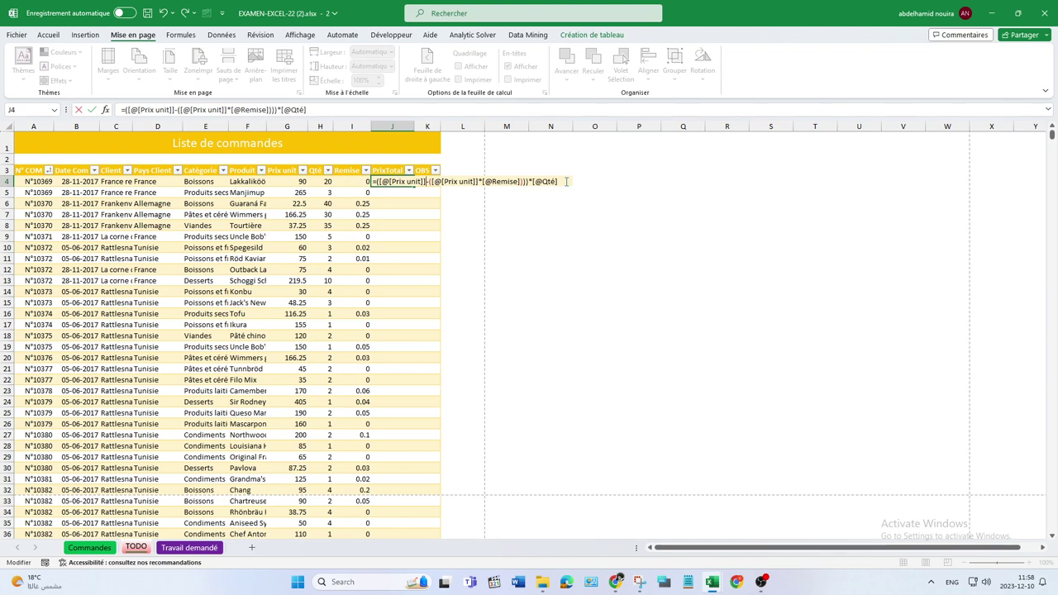
key(Return)
key(Return)
drag(378, 181, 711, 176)
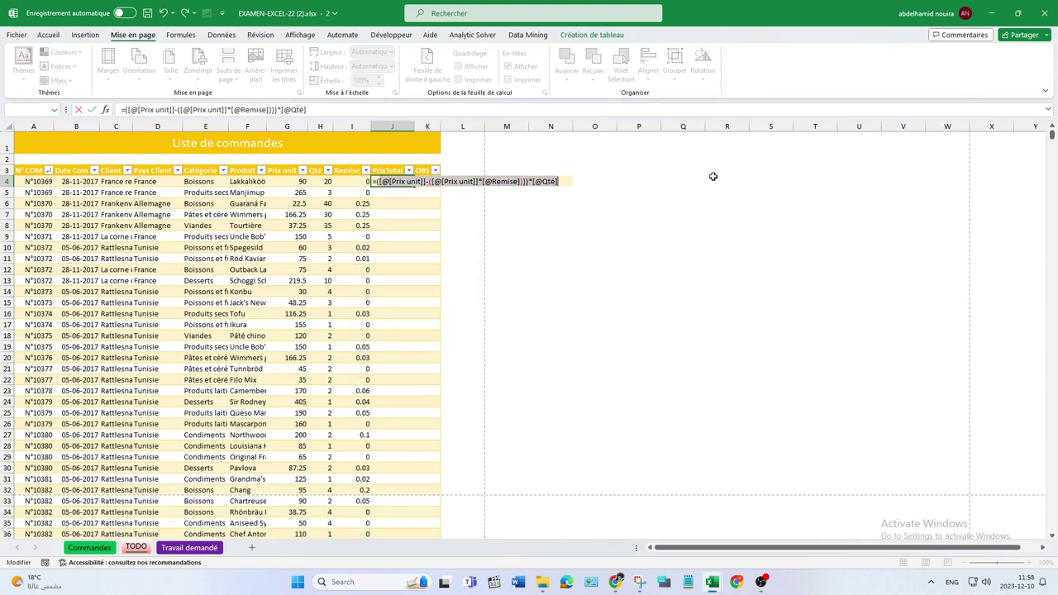
key(BackSpace)
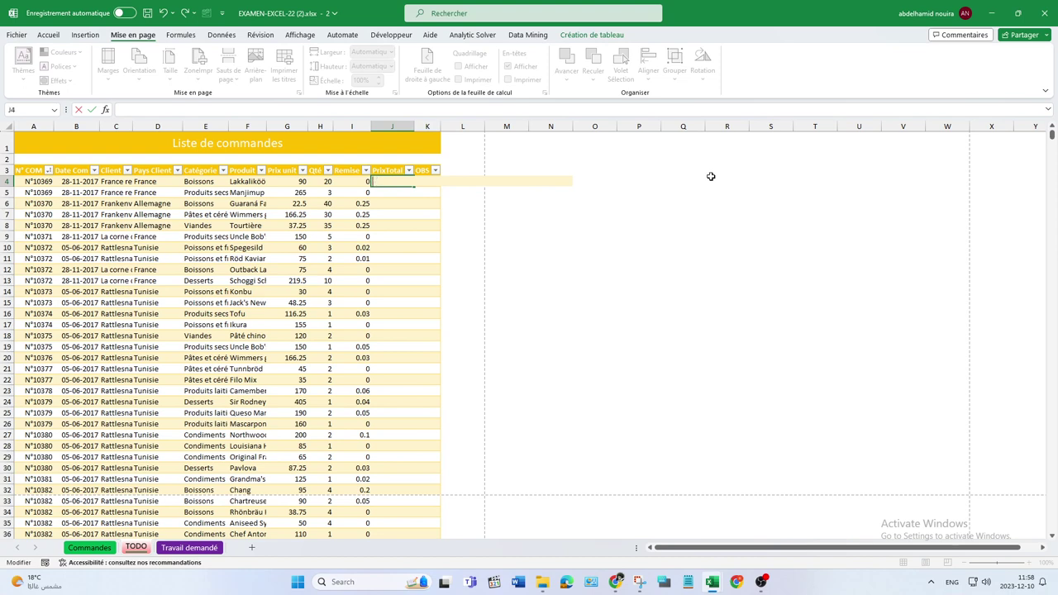
key(Escape)
key(Down)
key(Down)
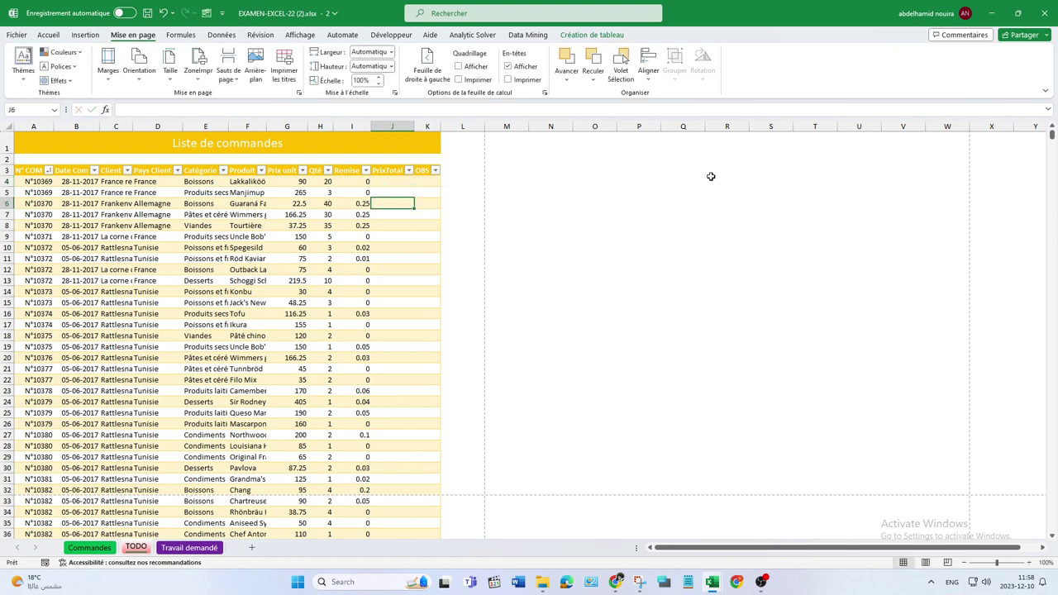
text(=)
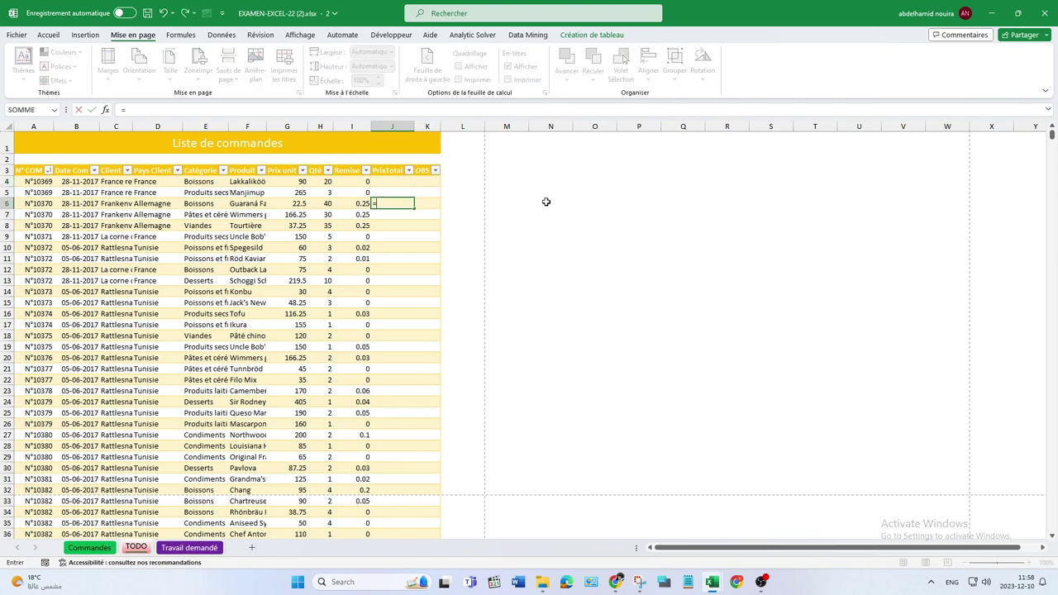
click(304, 203)
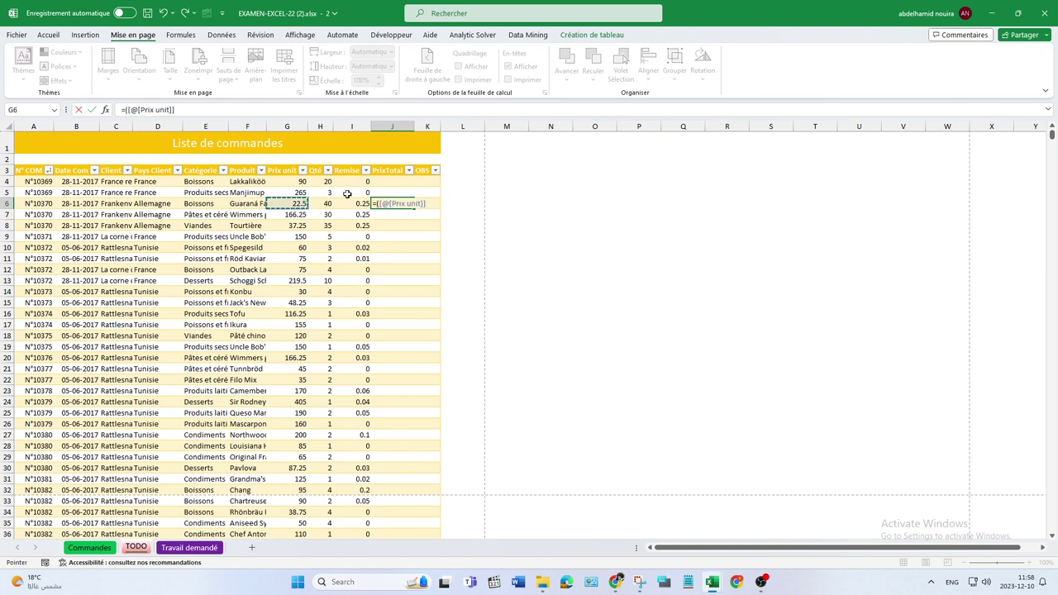
text(-()
click(299, 202)
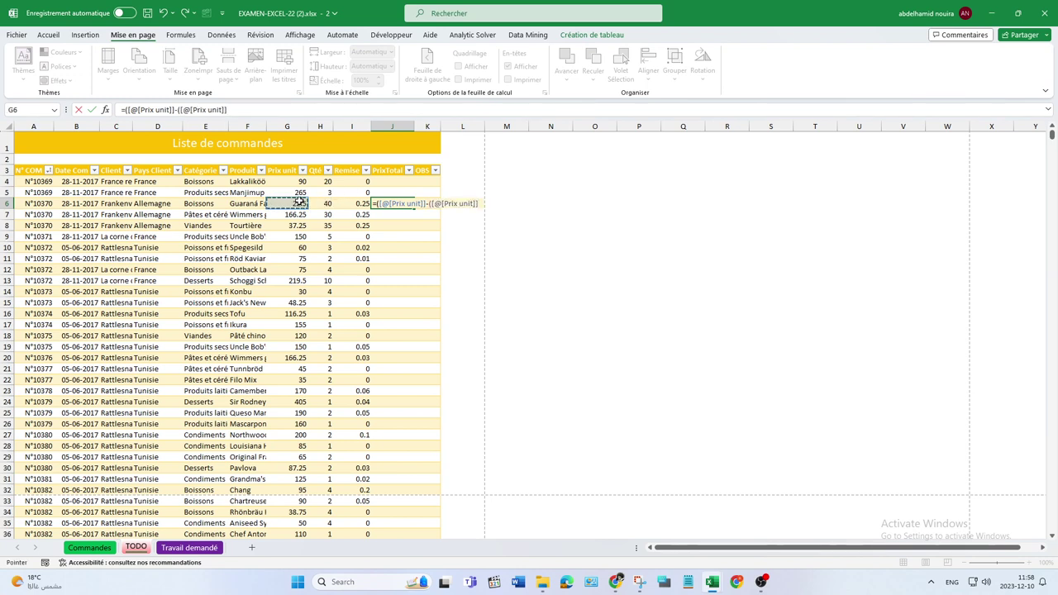
text(*)
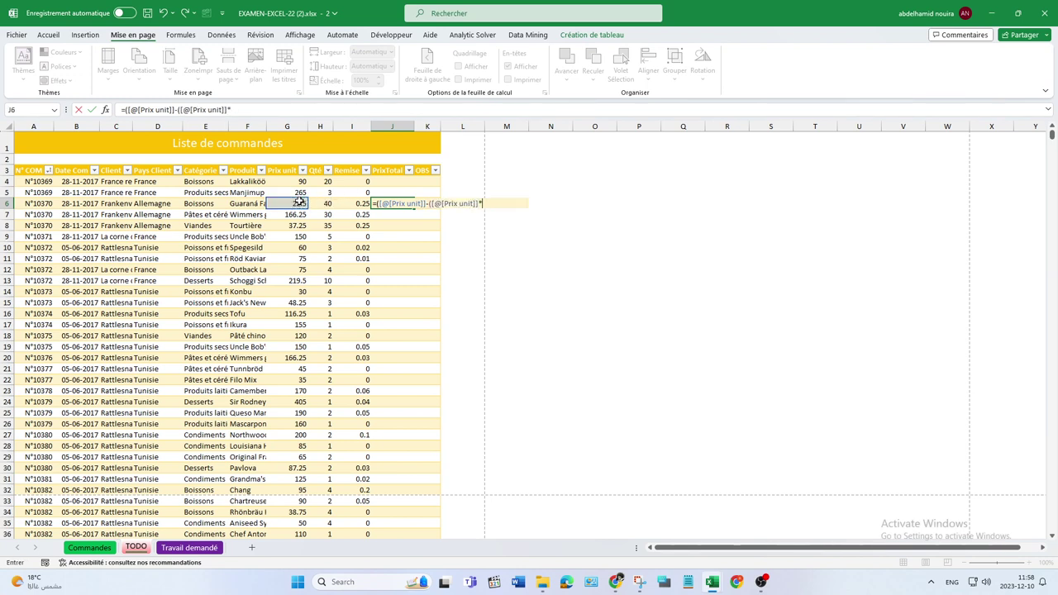
click(348, 204)
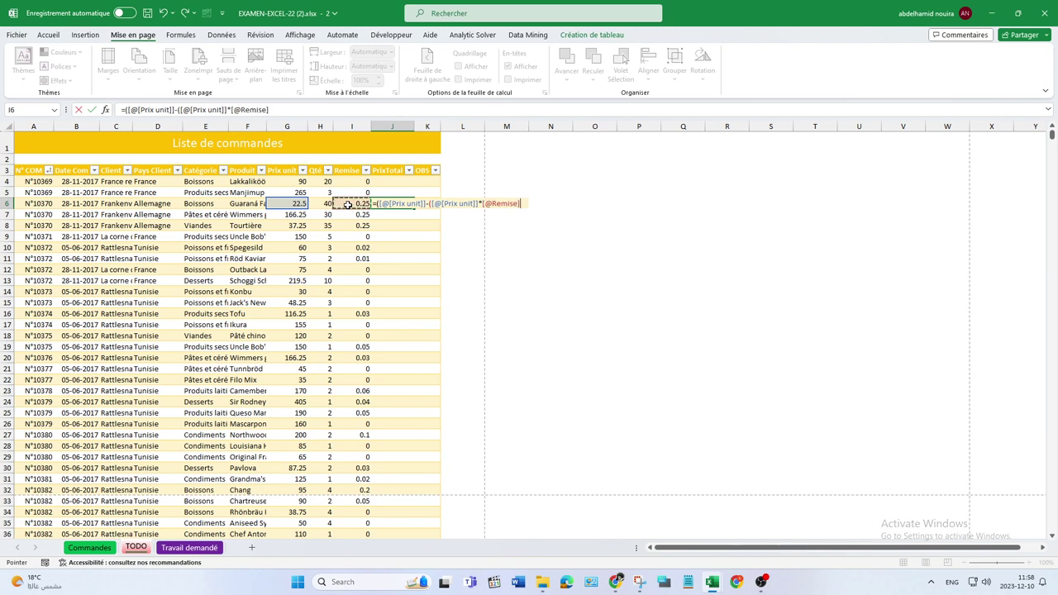
text())
text())
text(*)
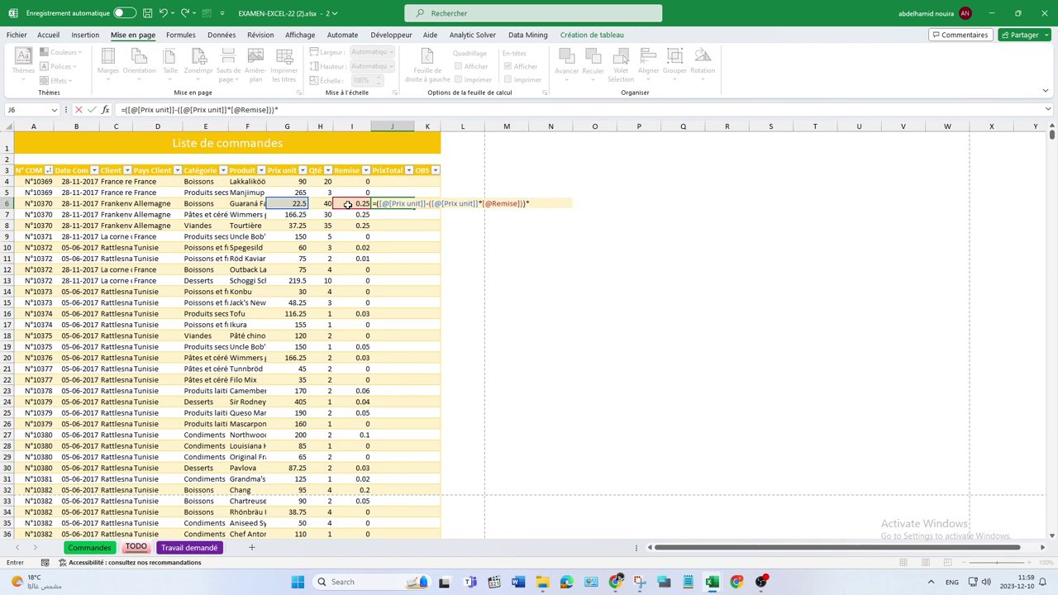
click(325, 204)
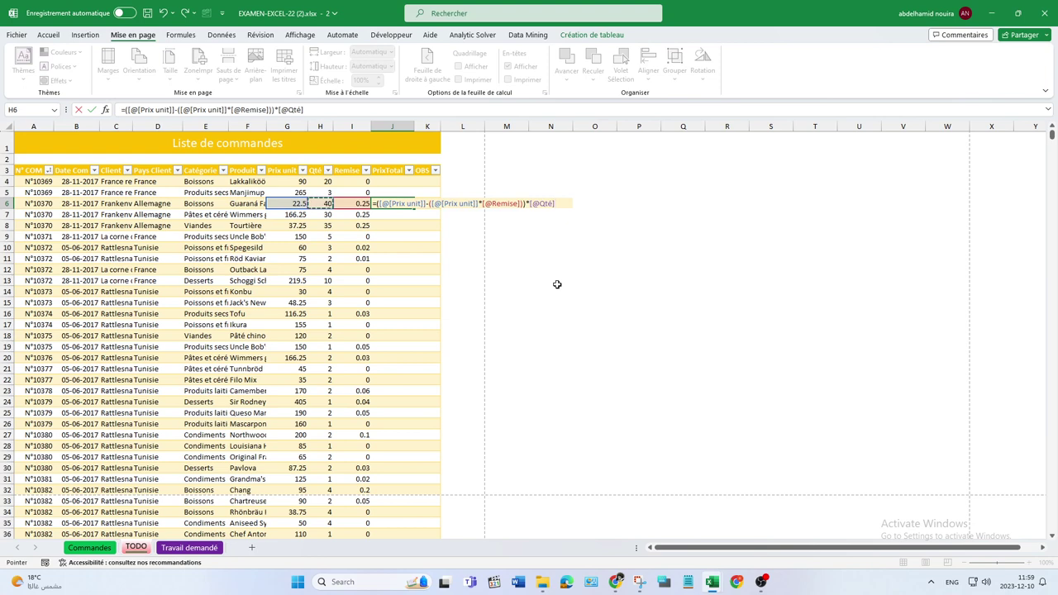
key(Return)
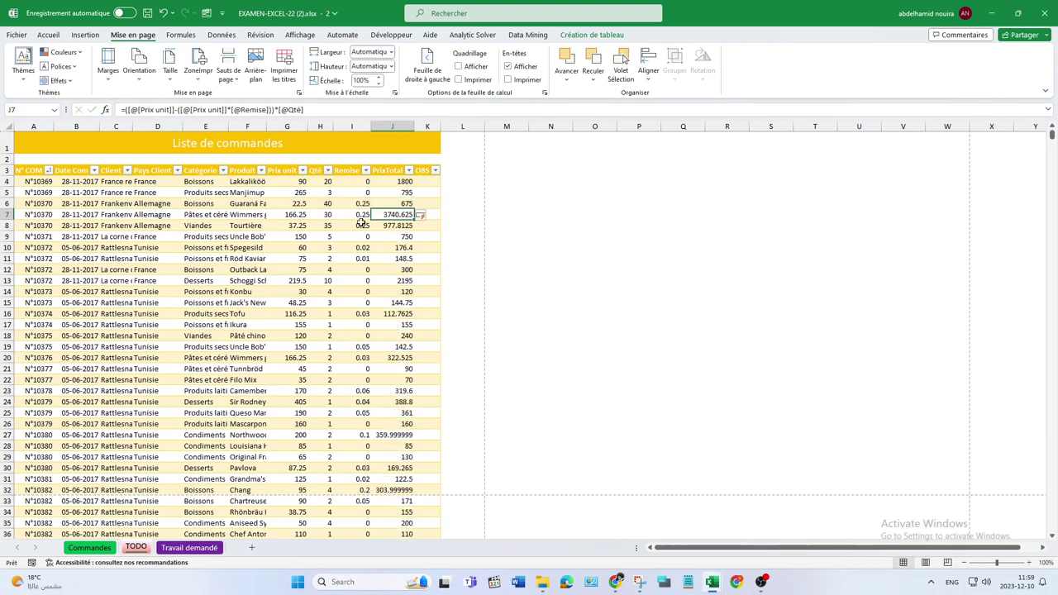
click(305, 184)
click(328, 182)
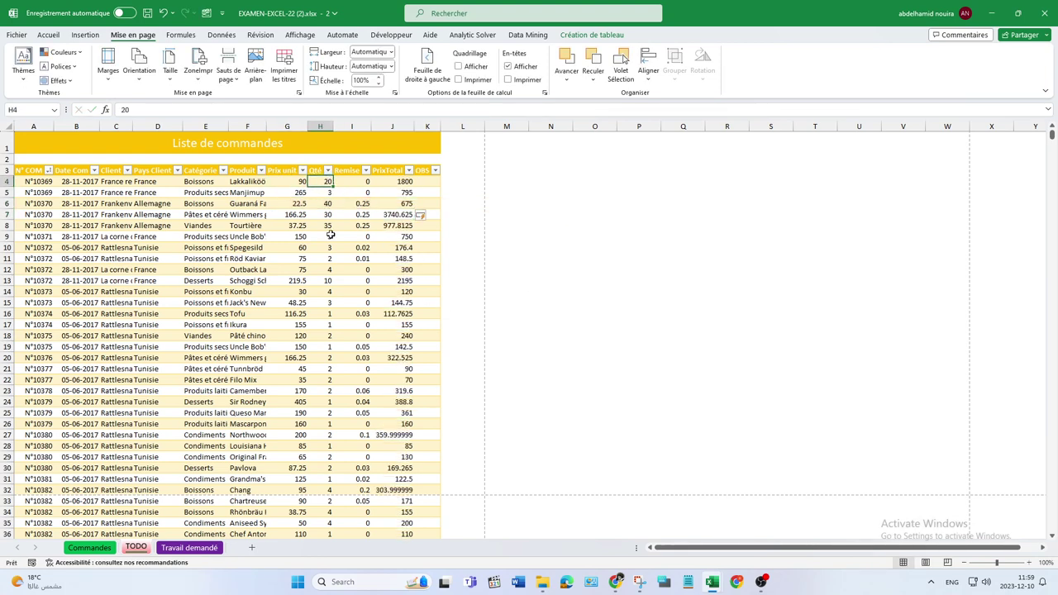
click(297, 205)
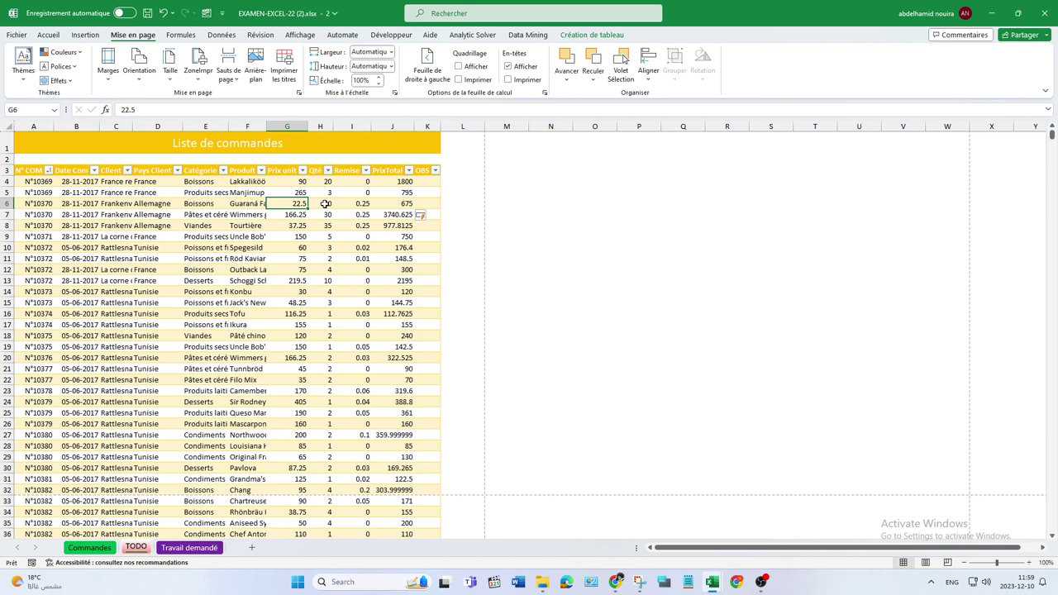
click(398, 203)
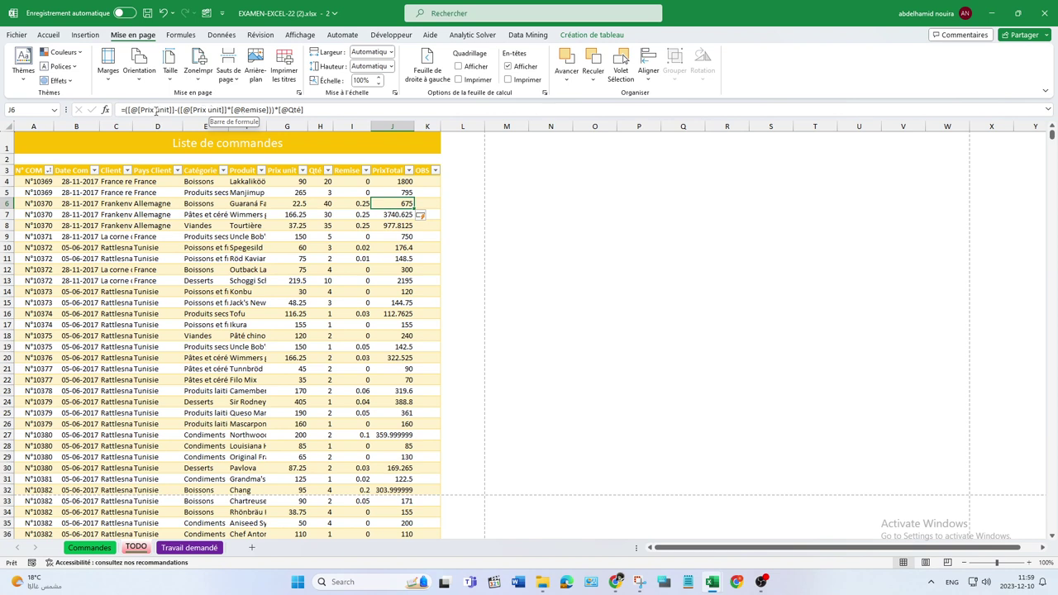
click(383, 215)
mouse_move(712, 582)
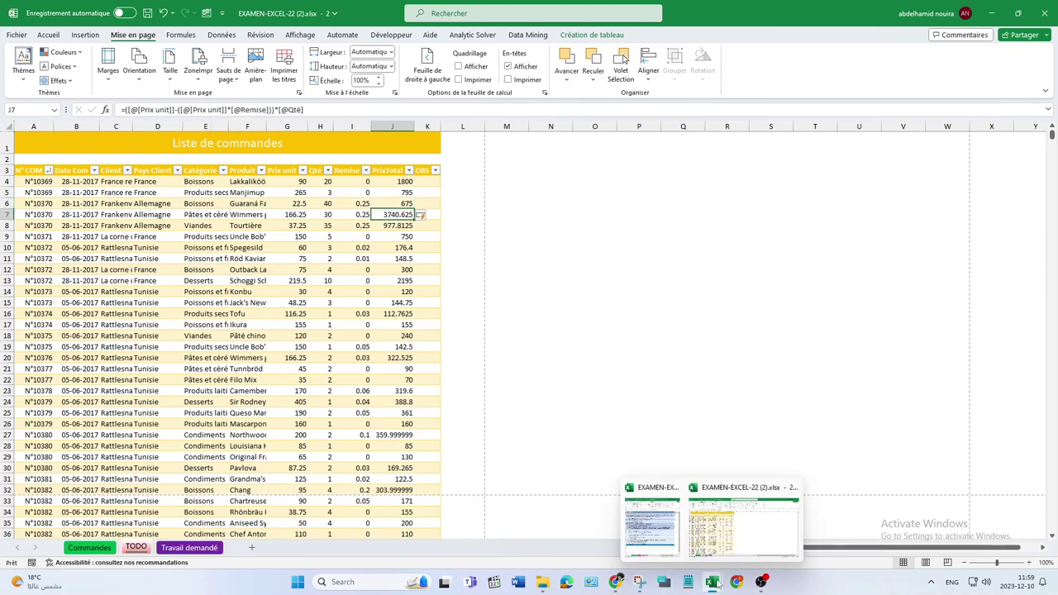
click(665, 547)
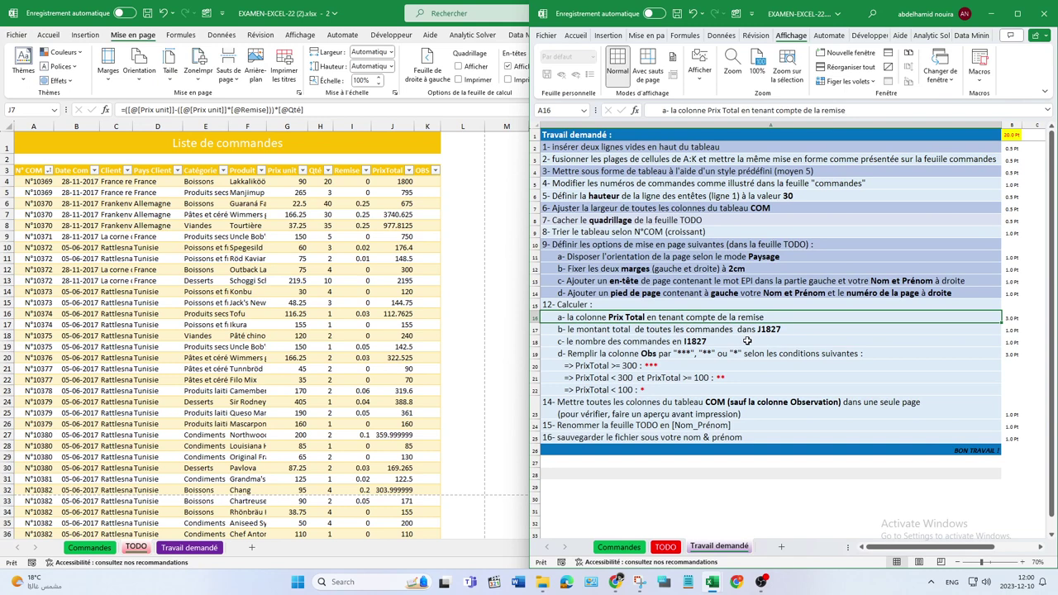
click(605, 332)
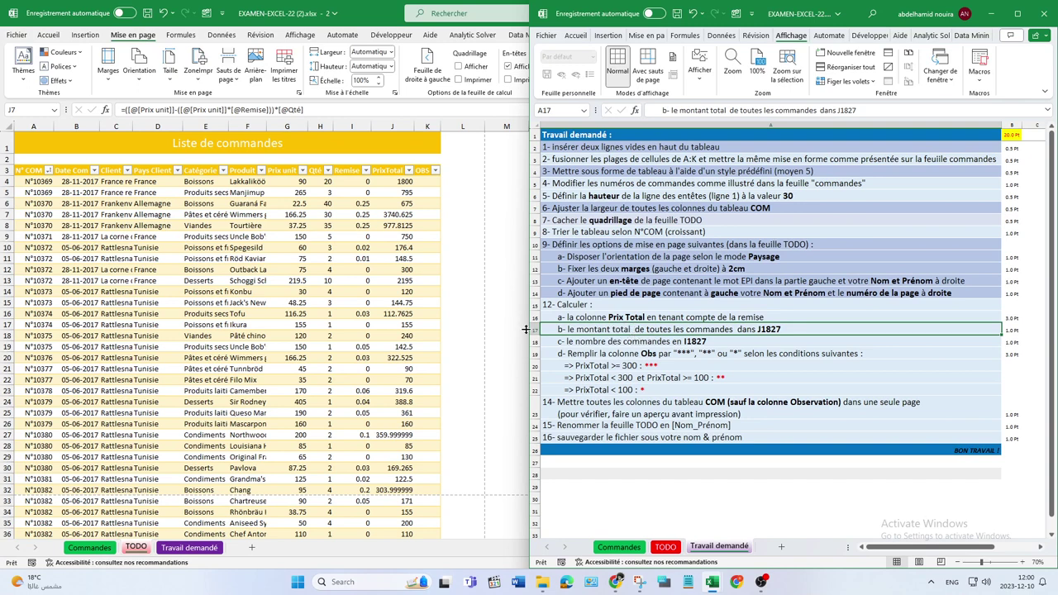
click(405, 190)
click(392, 170)
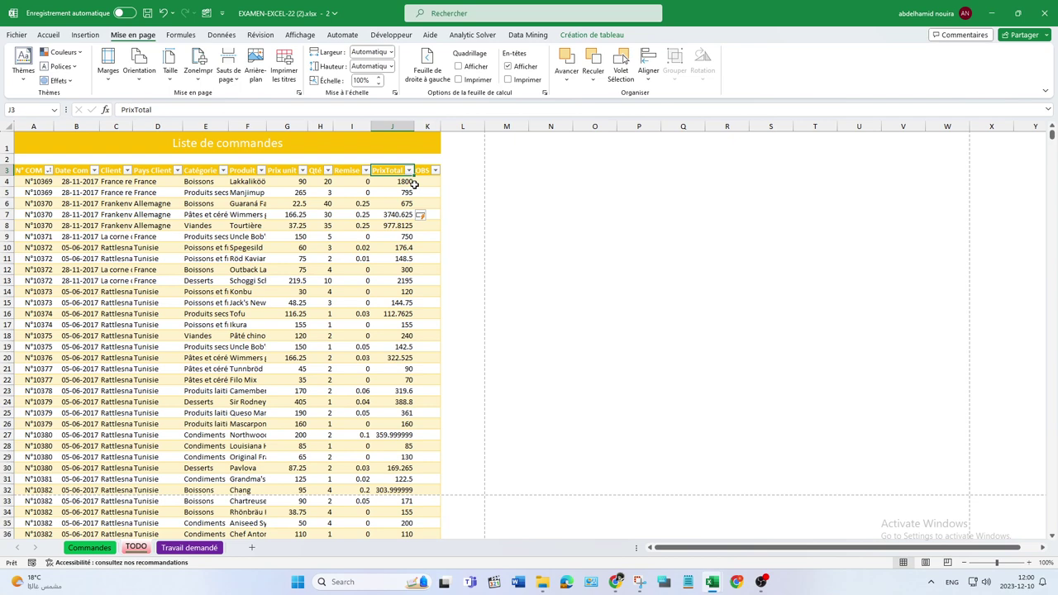
Step: Go to cell J1827 below the last order, checking the task list alongside
key(ctrl+Down)
scroll(449, 239, down, 2)
scroll(384, 365, down, 2)
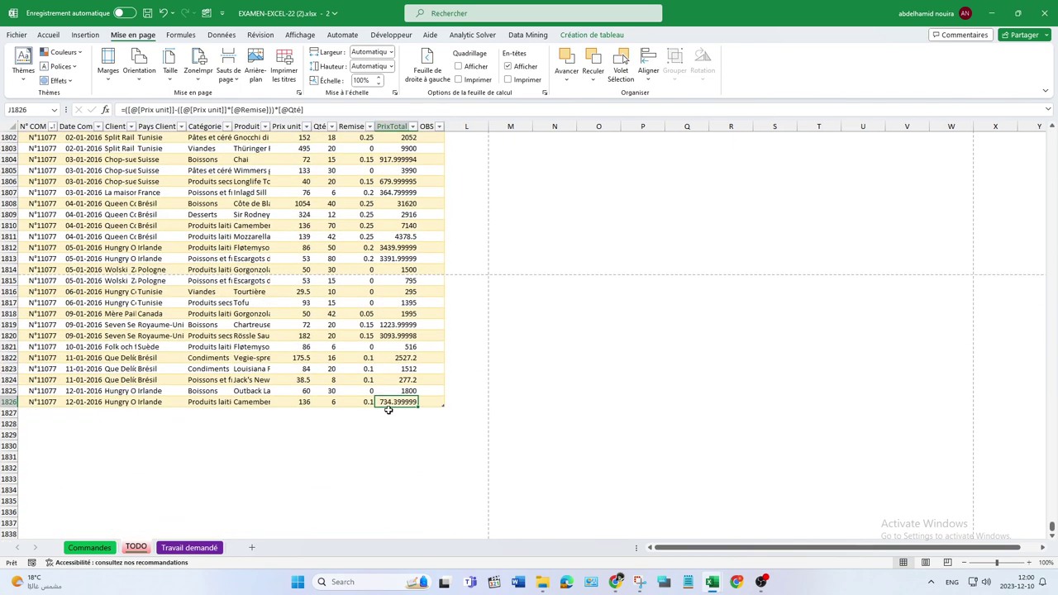
click(388, 412)
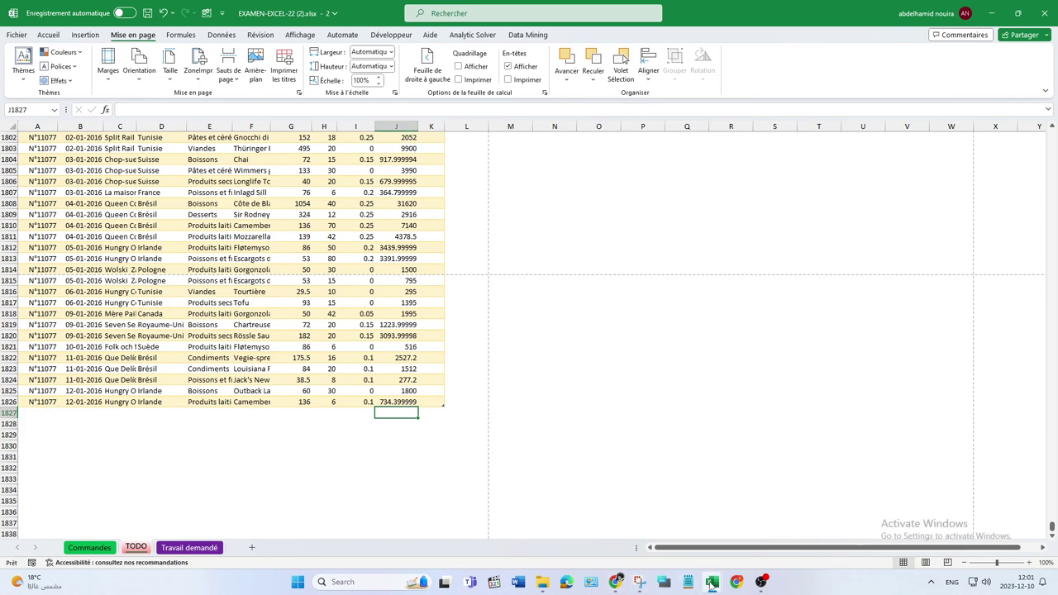
mouse_move(711, 586)
click(667, 542)
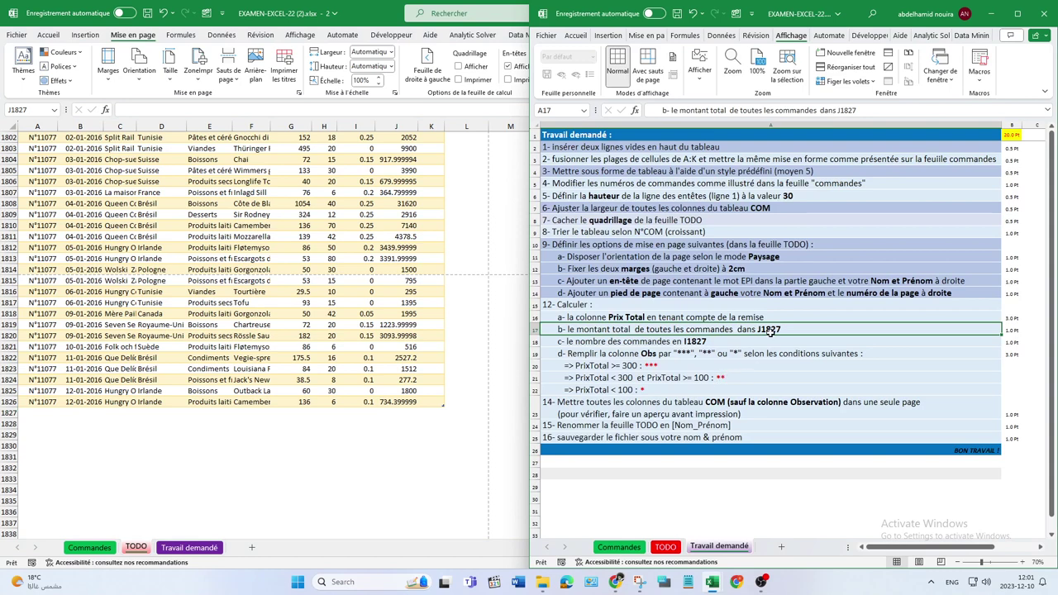
click(387, 414)
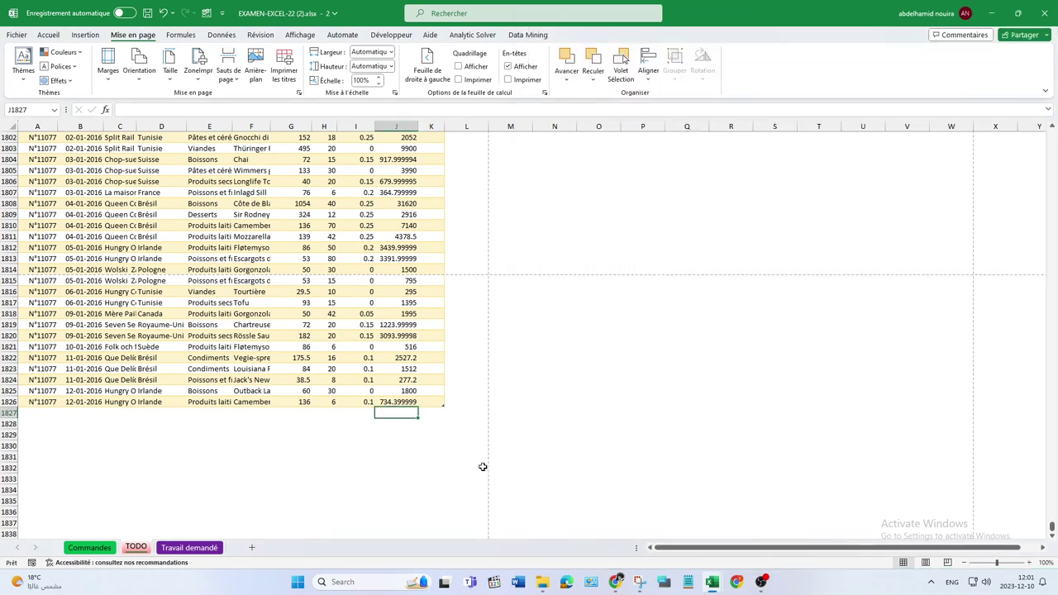
Step: Enter =SOMME([PrixTotal]) in J1827 to total 5500320.99
text(=somme)
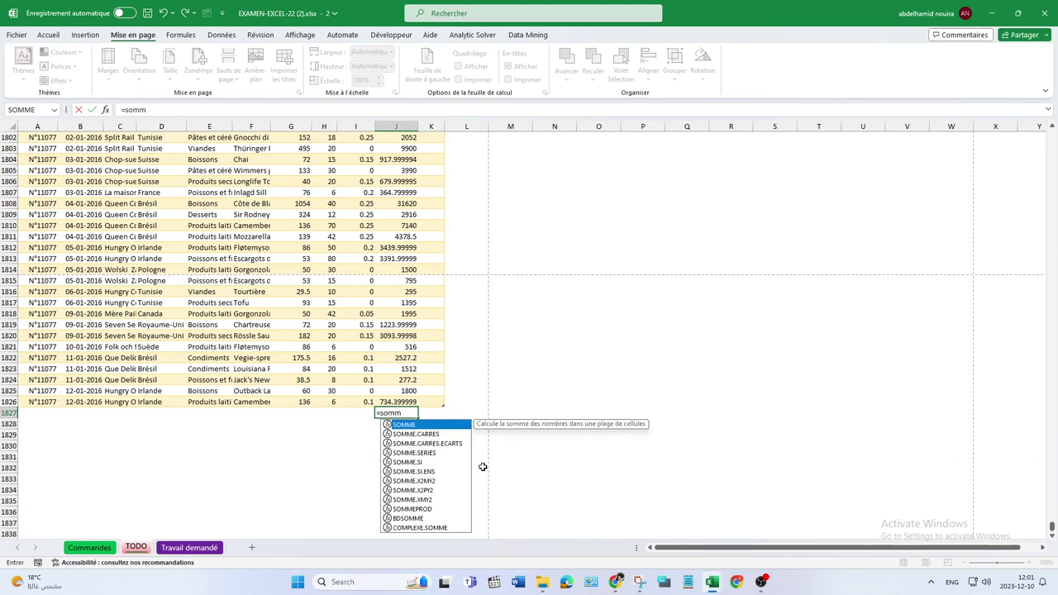
key(Tab)
click(393, 403)
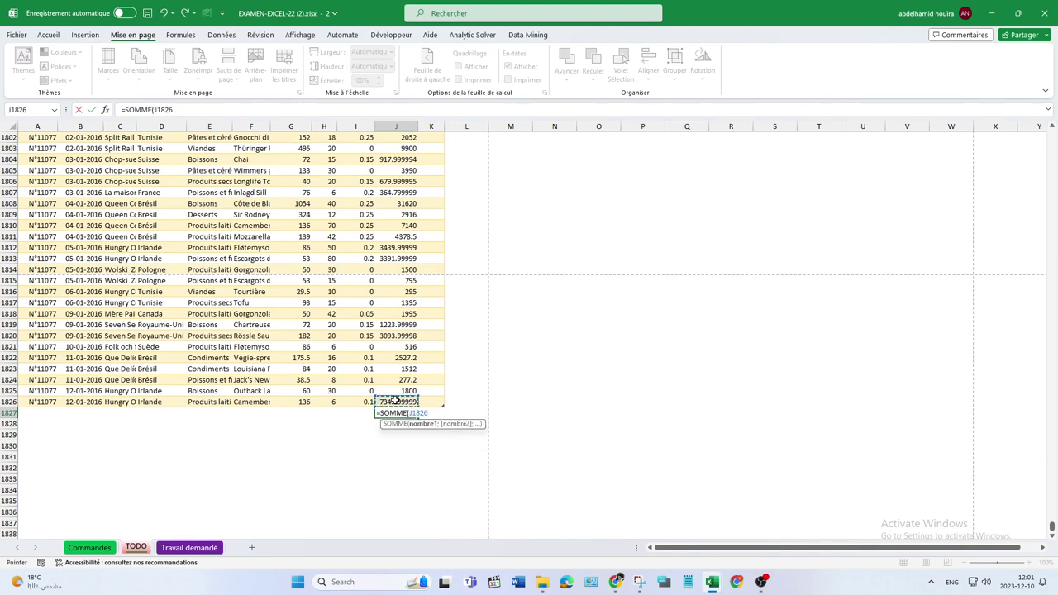
key(ctrl+shift+Up)
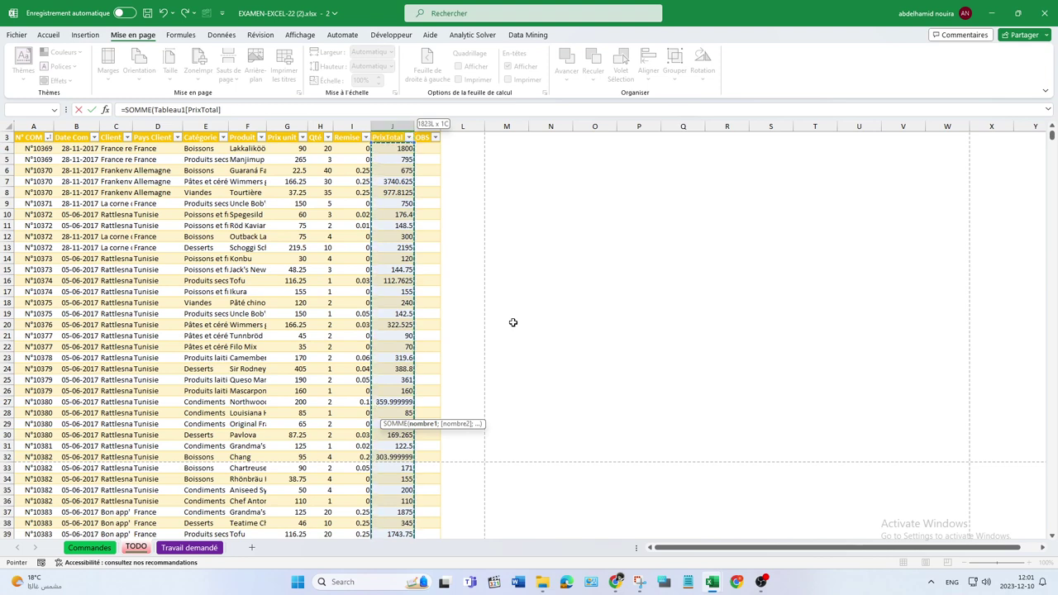
key(Return)
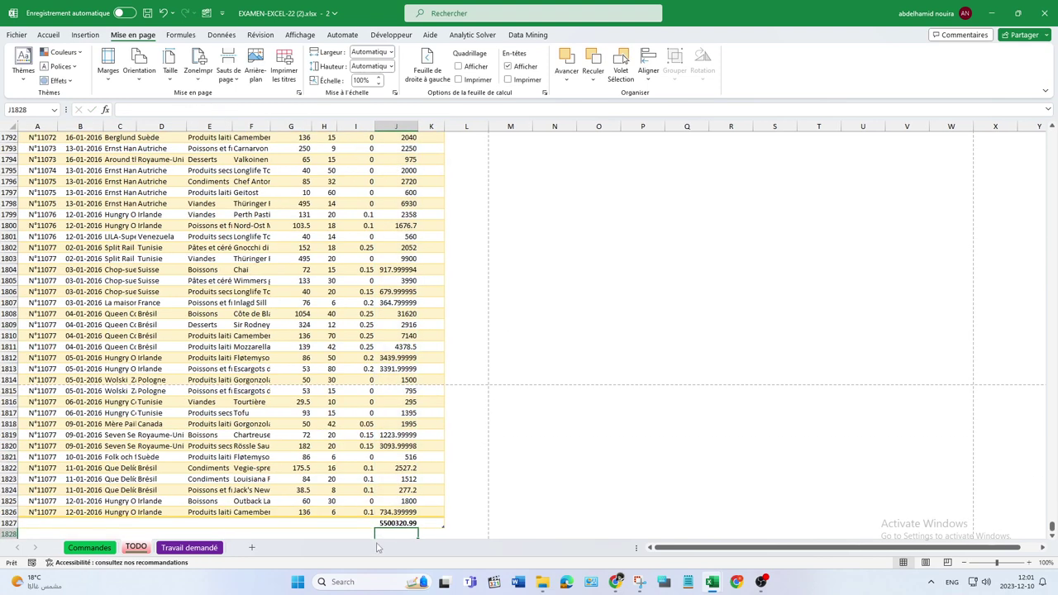
click(391, 524)
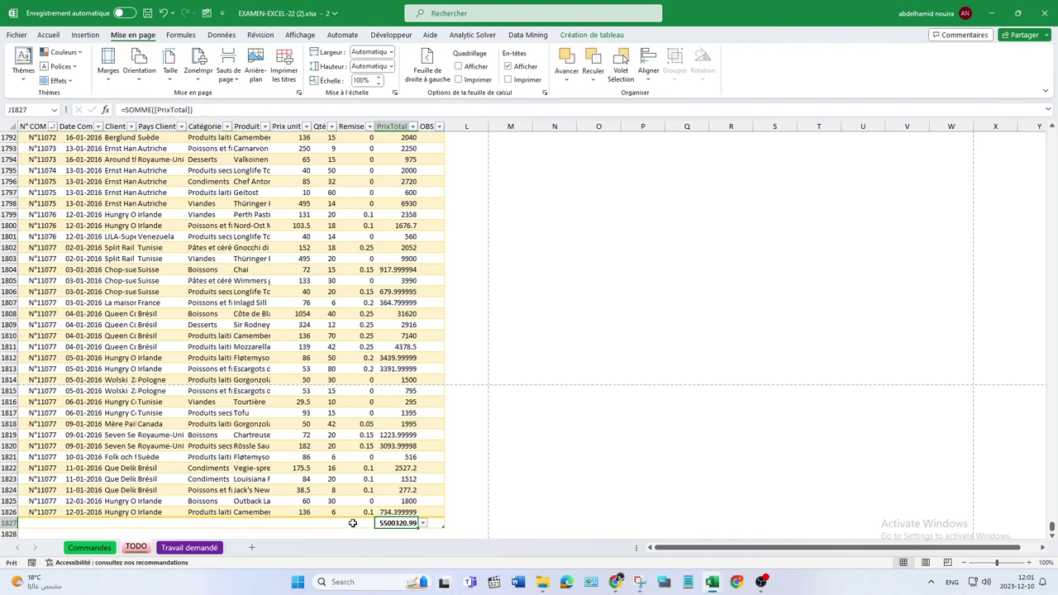
Step: Read the task about counting orders and return to cell I1827
mouse_move(713, 580)
click(662, 524)
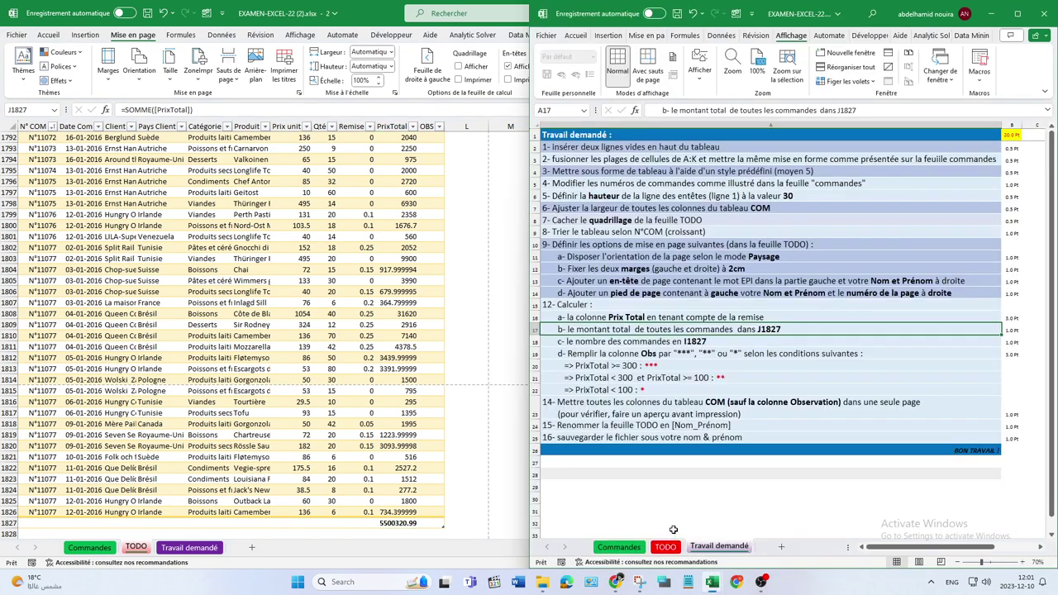
click(587, 346)
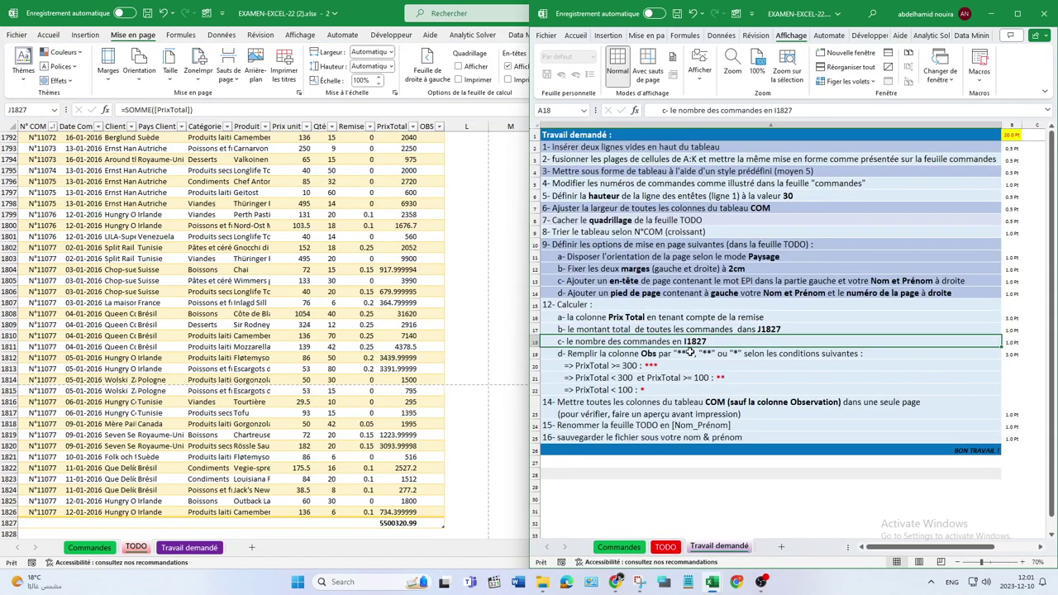
click(347, 523)
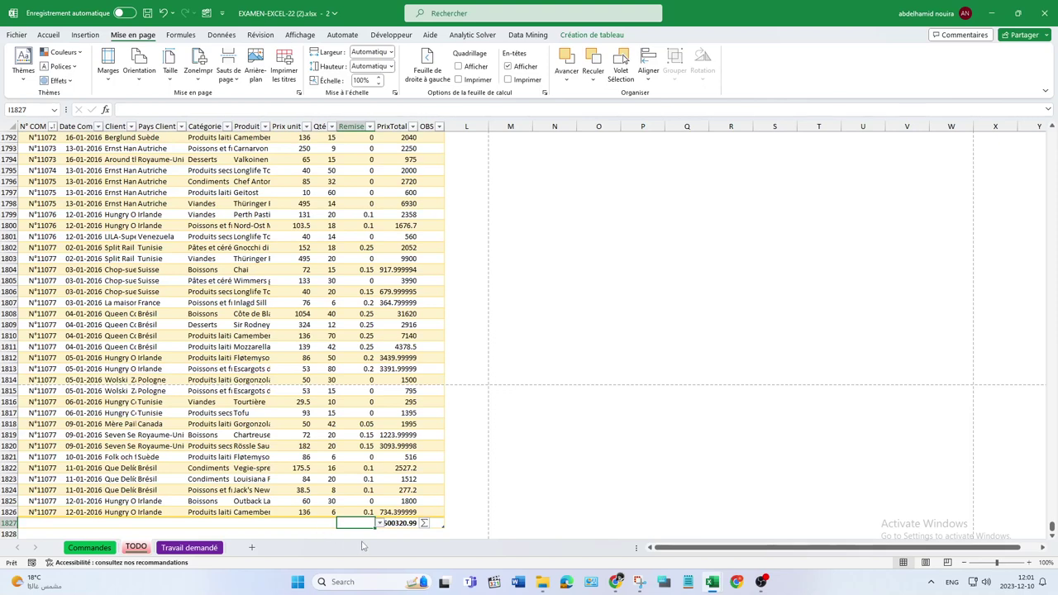
Step: Enter =NB(UNIQUE([N° COM])) in I1827, counting 705 distinct orders
text(=)
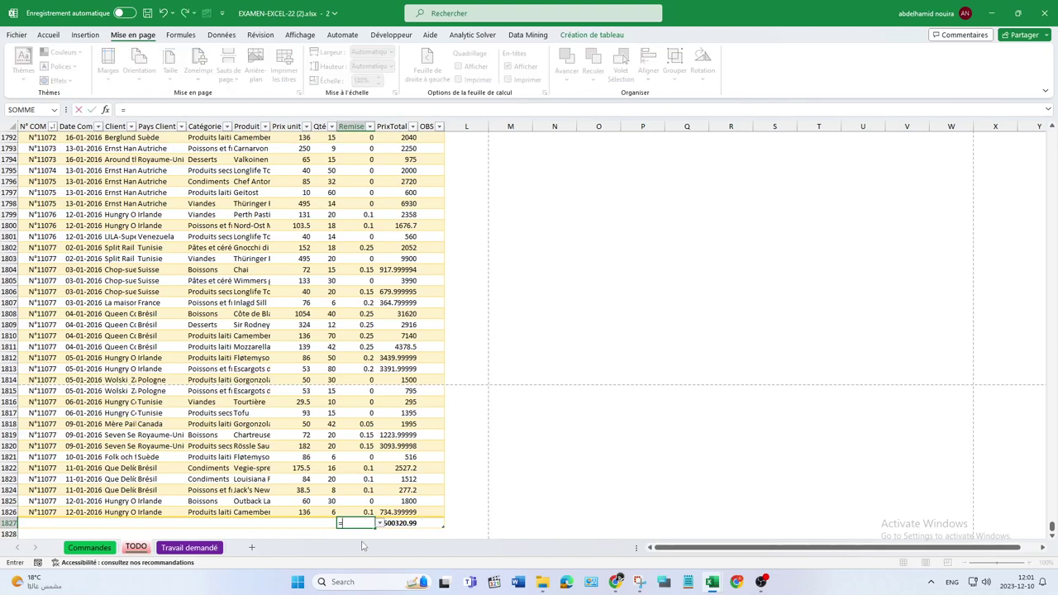
text(nb)
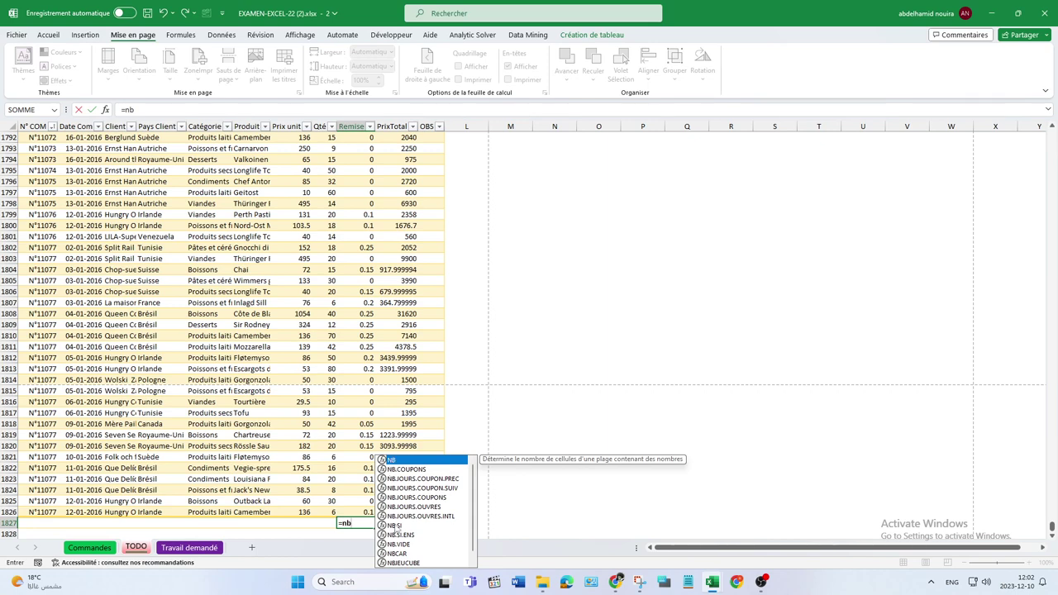
click(765, 584)
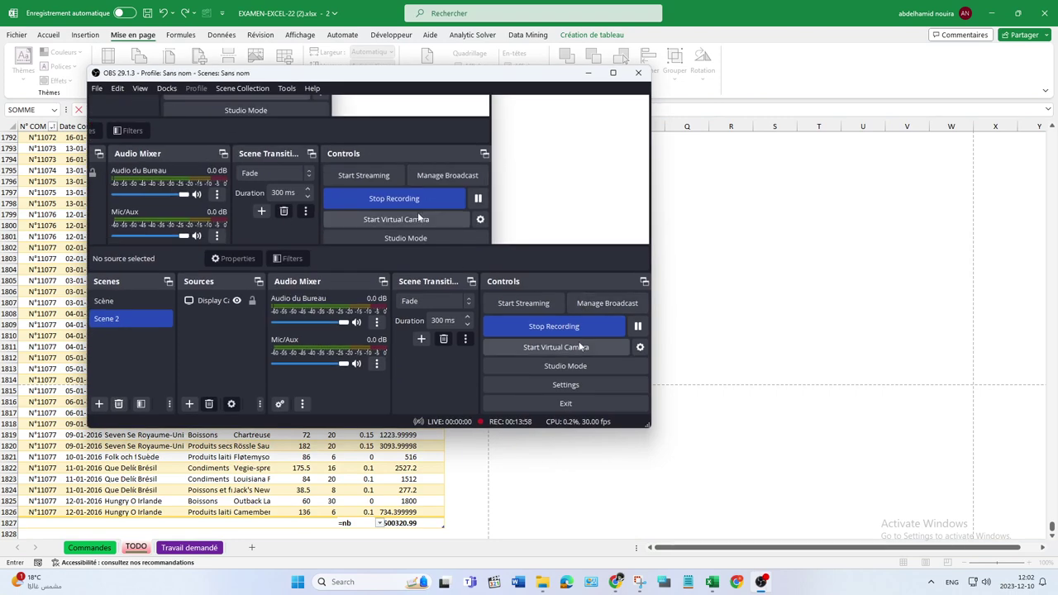
click(353, 522)
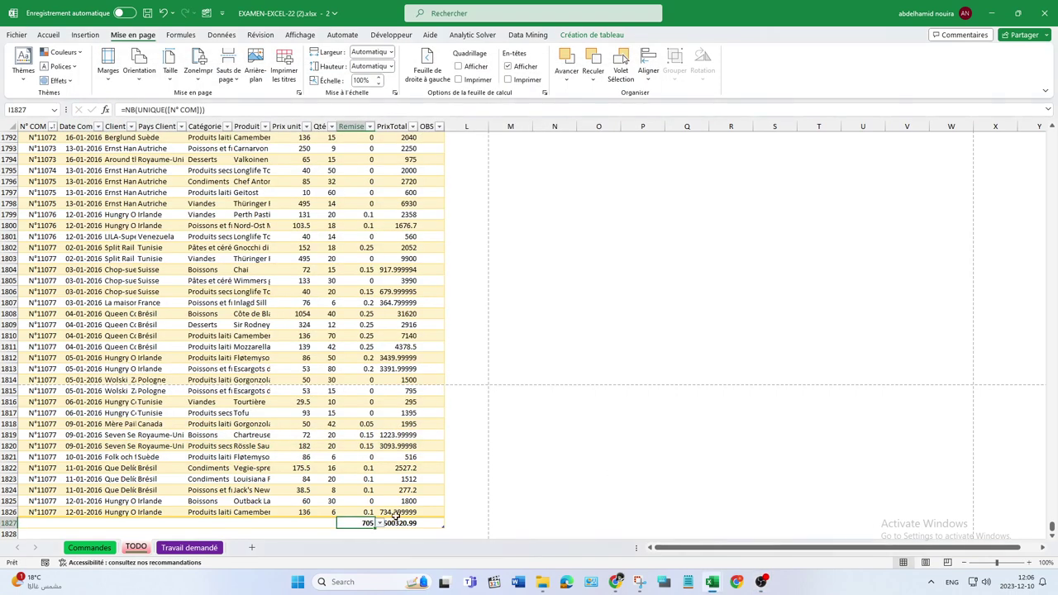
double_click(353, 522)
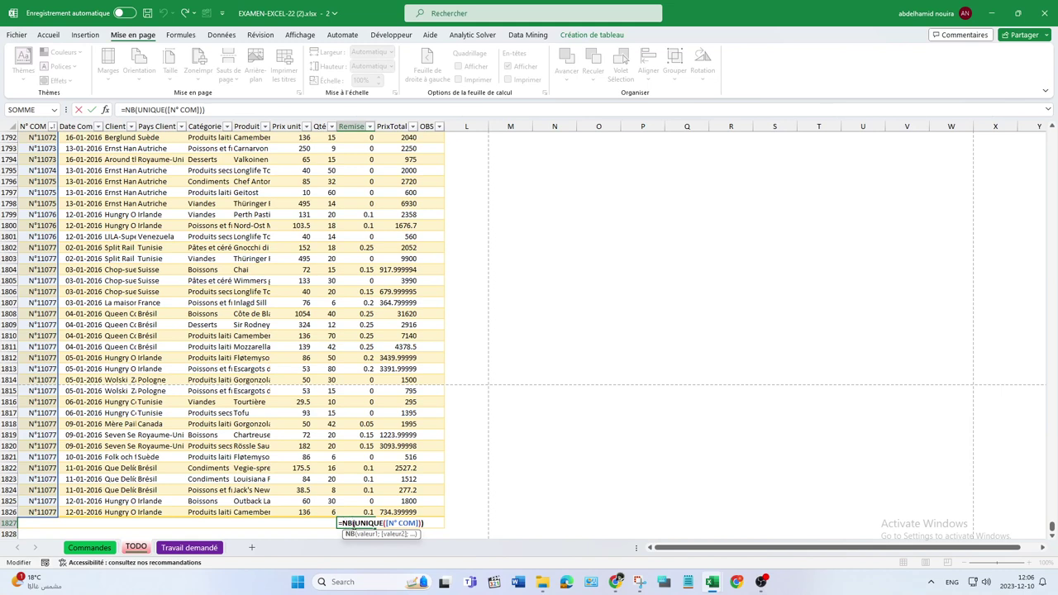
drag(354, 523, 424, 521)
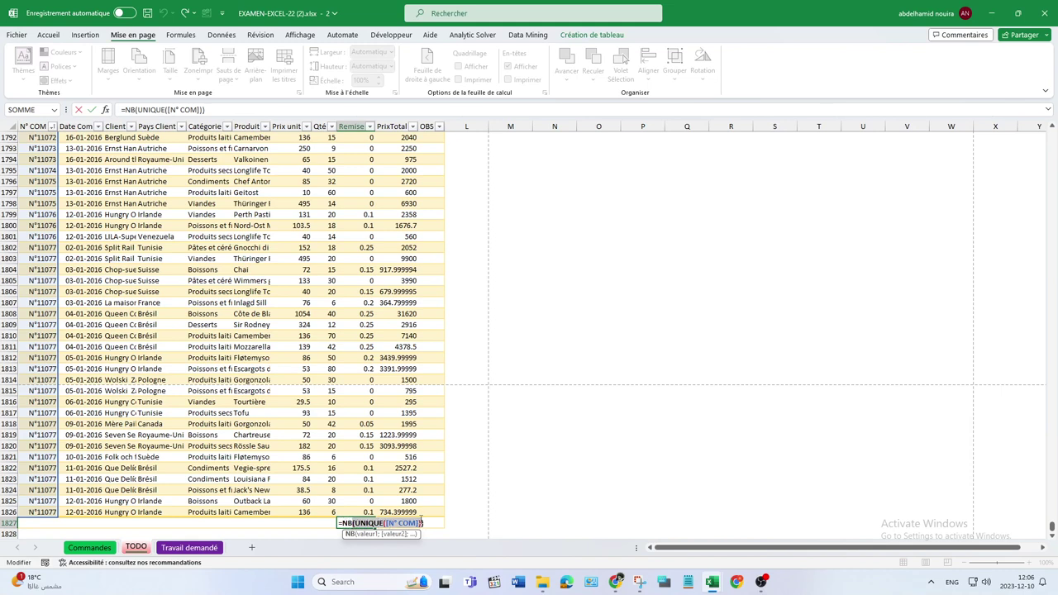
key(shift+Left)
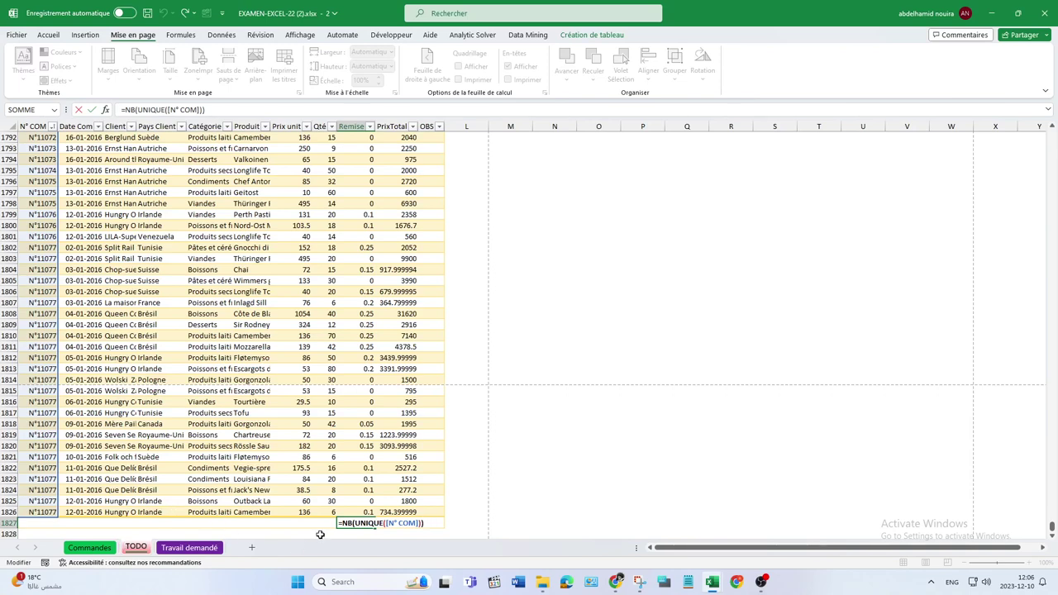
key(Return)
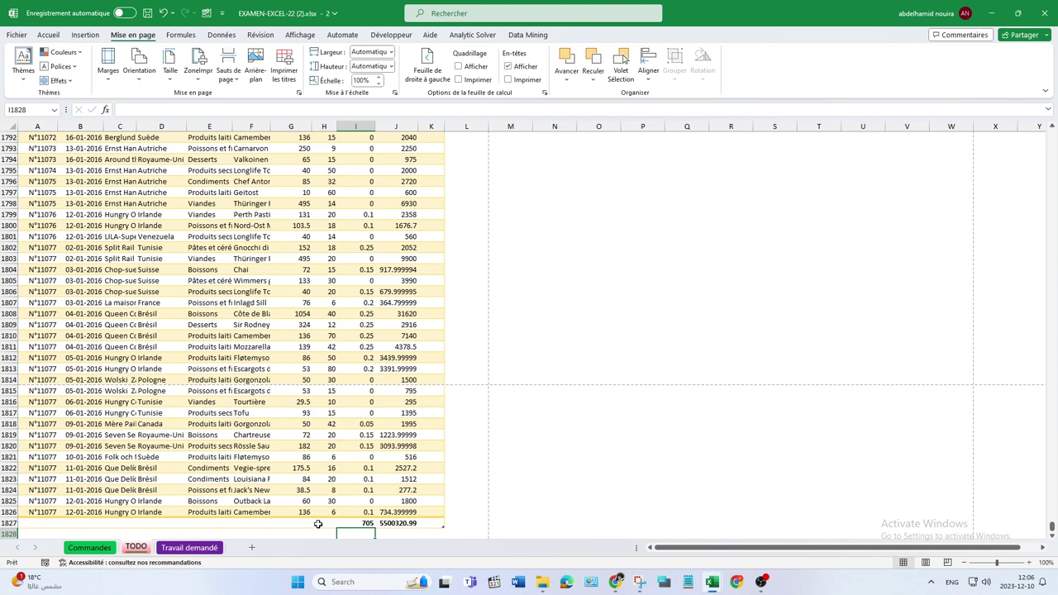
drag(115, 512, 134, 176)
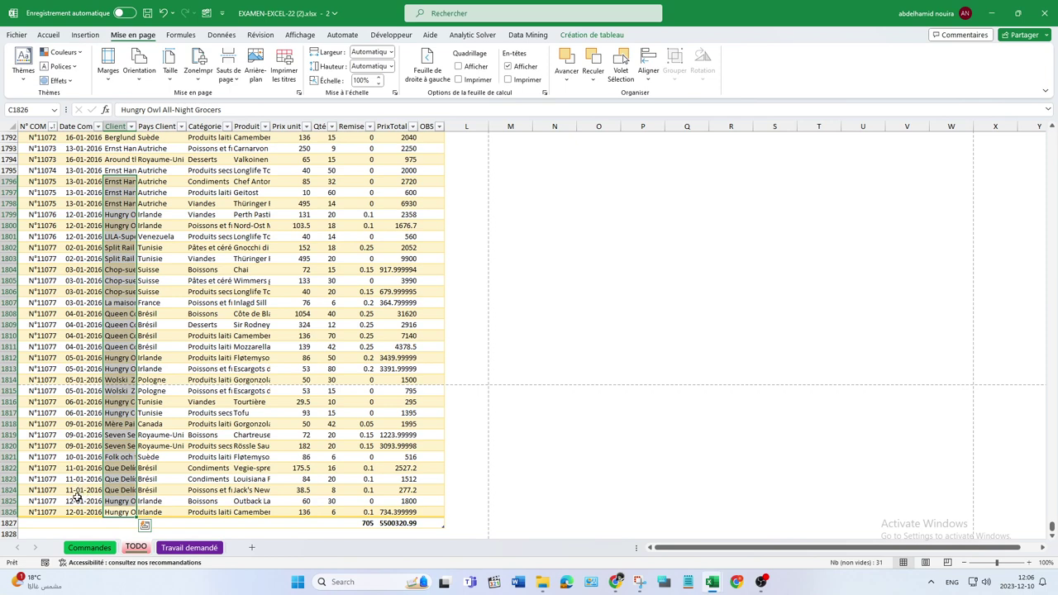
click(34, 448)
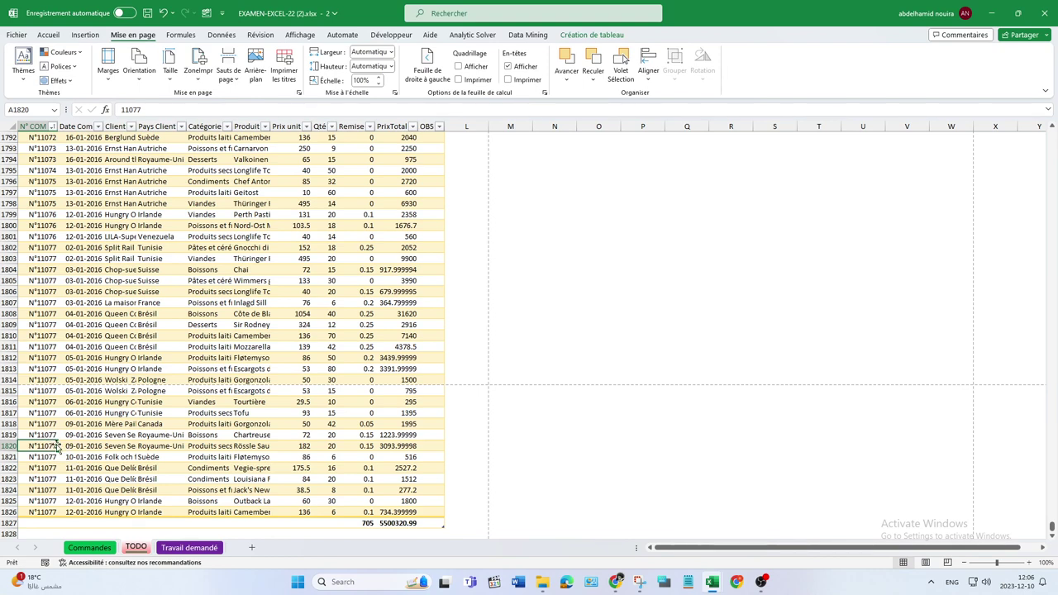
click(46, 436)
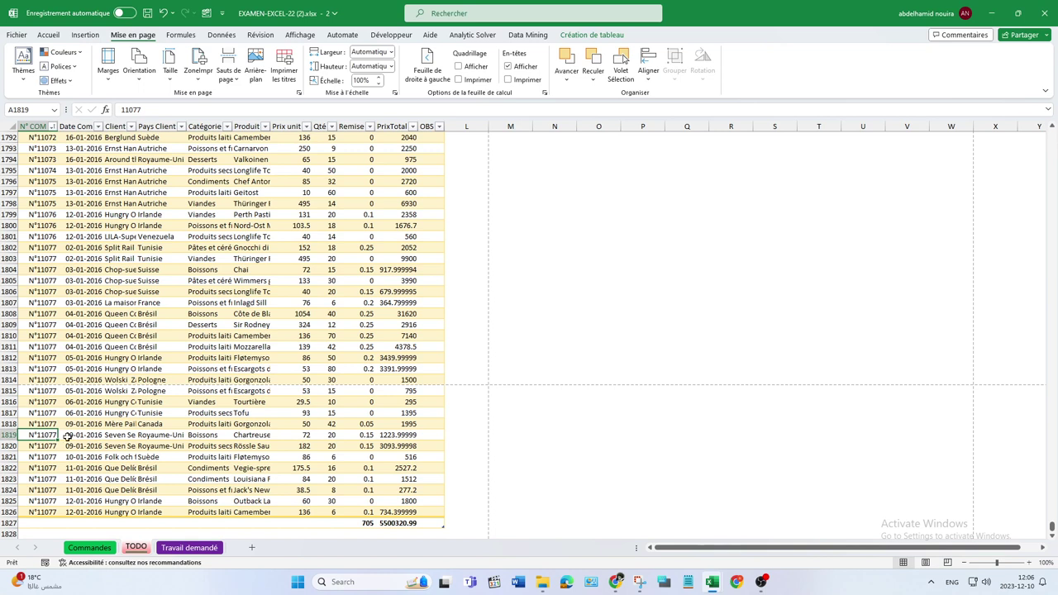
click(73, 435)
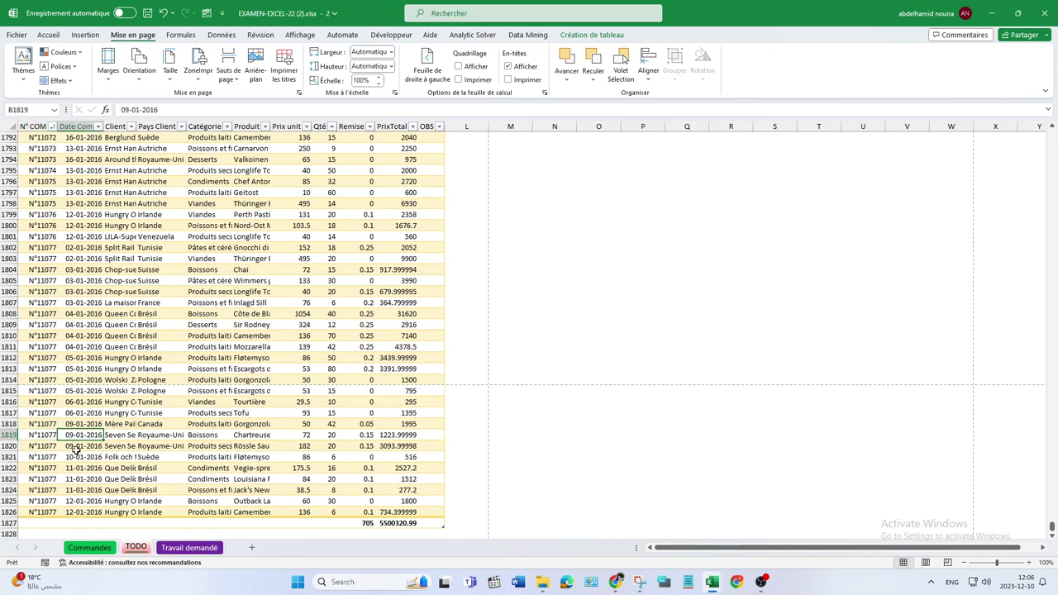
click(71, 458)
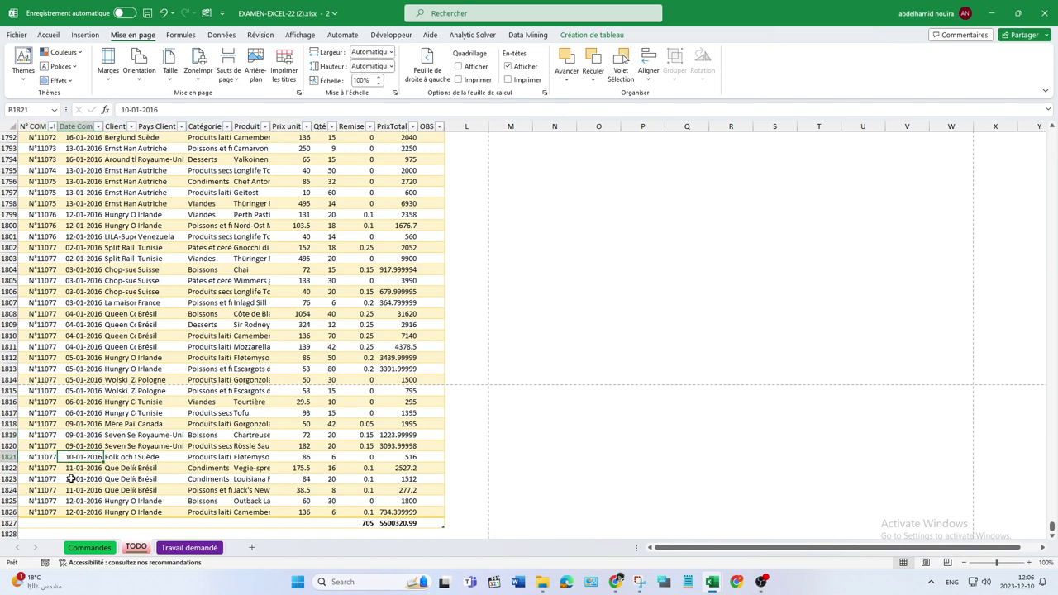
click(71, 470)
click(45, 469)
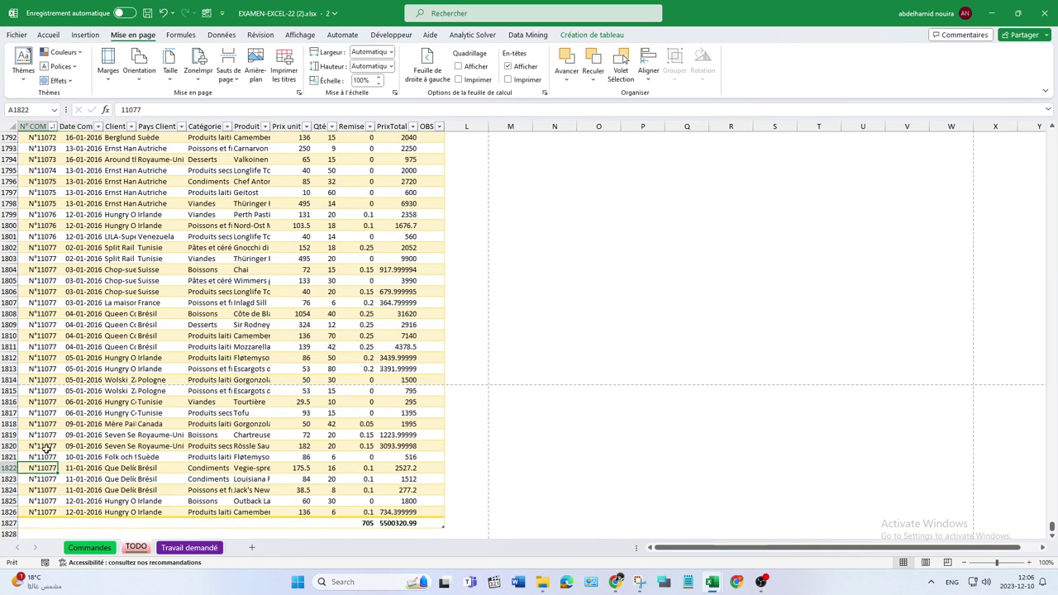
drag(46, 448, 74, 475)
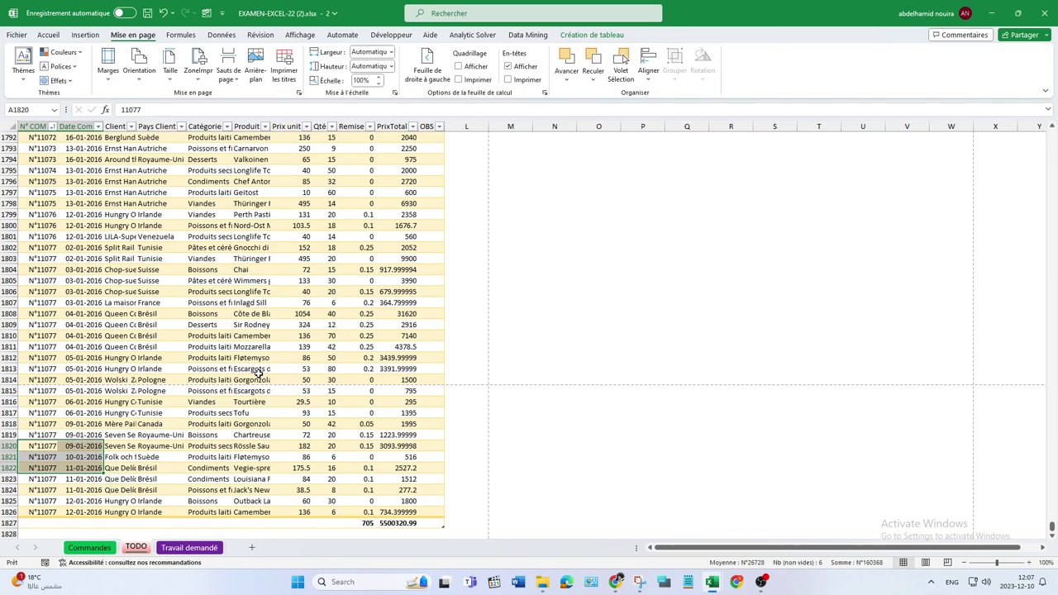
click(46, 302)
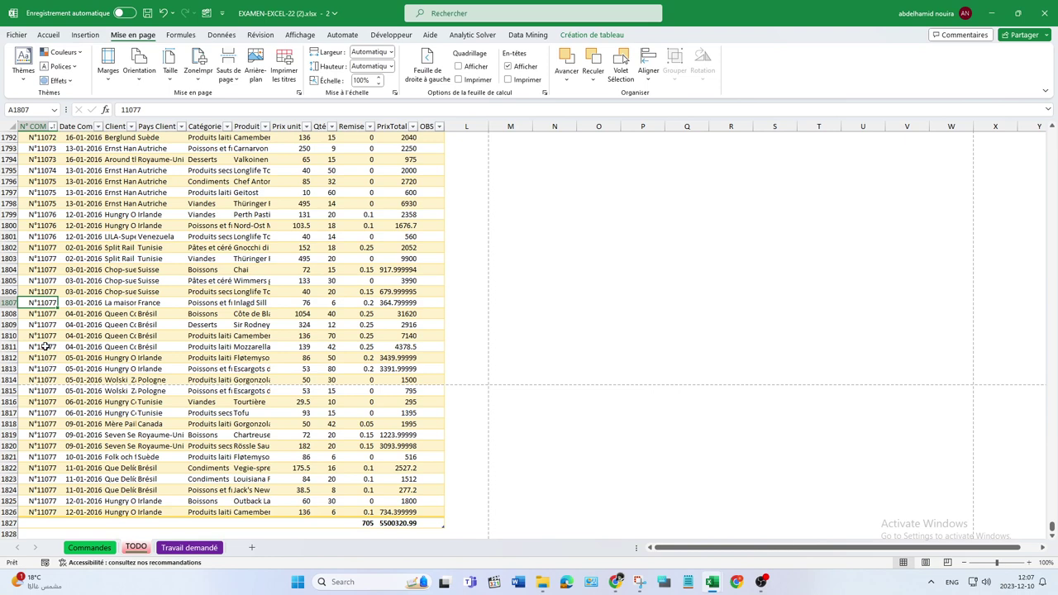
click(86, 301)
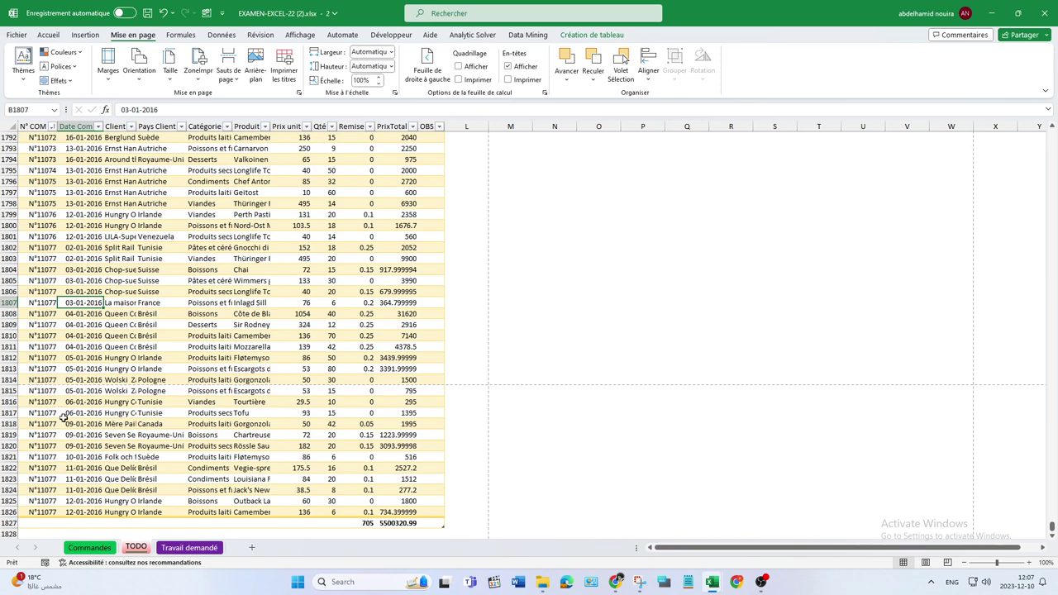
scroll(178, 343, up, 2)
scroll(178, 346, up, 2)
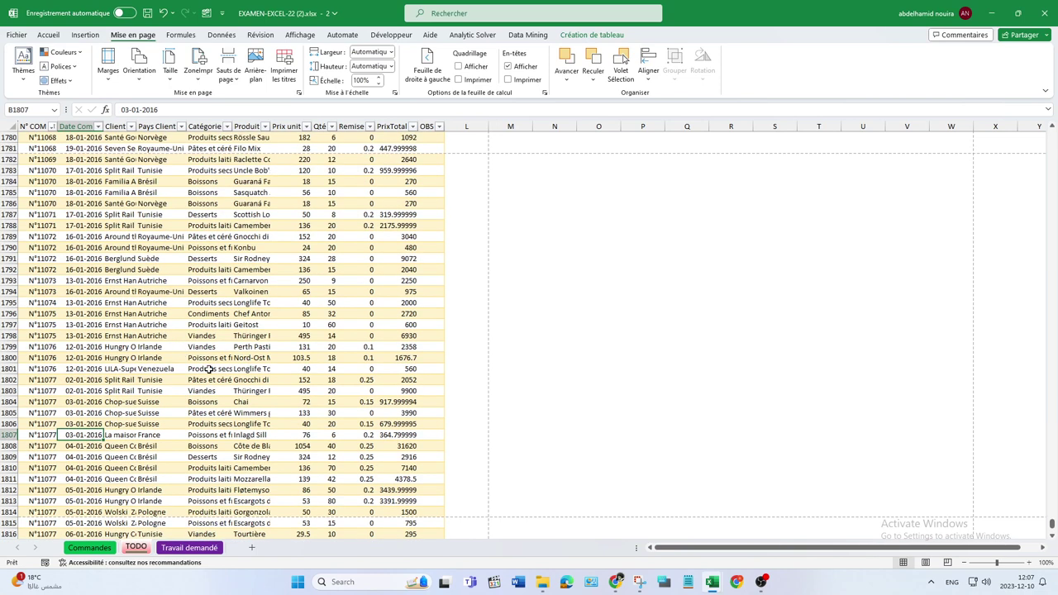
mouse_move(1052, 529)
mouse_down()
mouse_move(1052, 438)
mouse_move(1052, 526)
mouse_up()
click(363, 522)
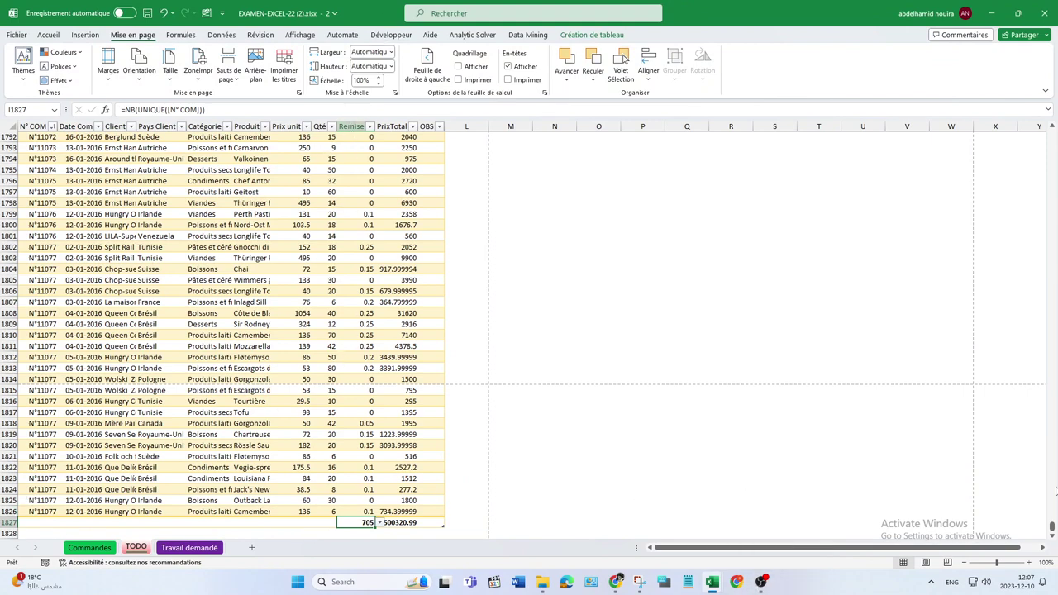
drag(1051, 527, 1051, 136)
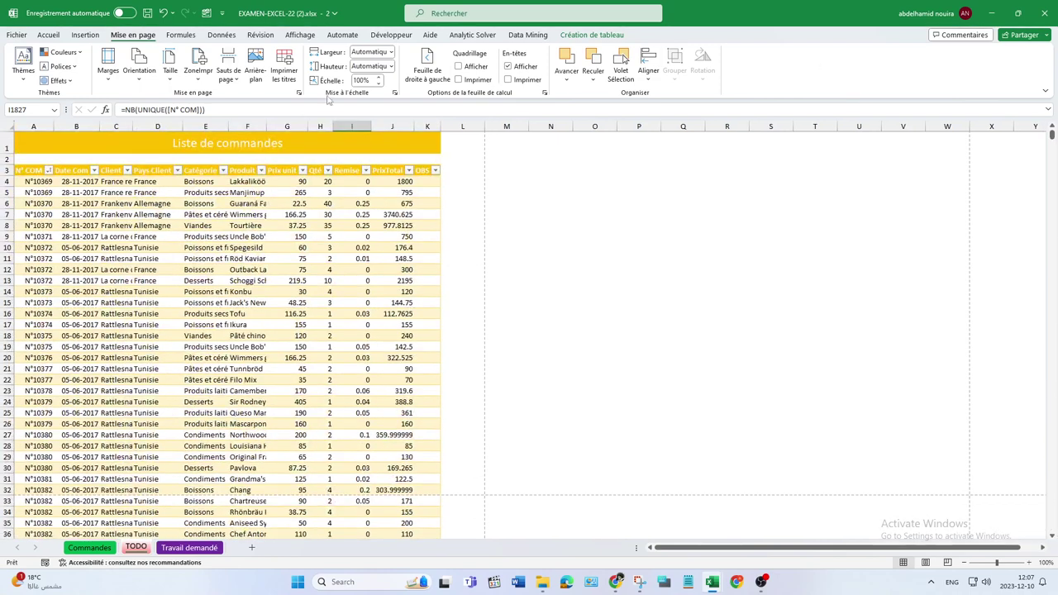
mouse_move(712, 583)
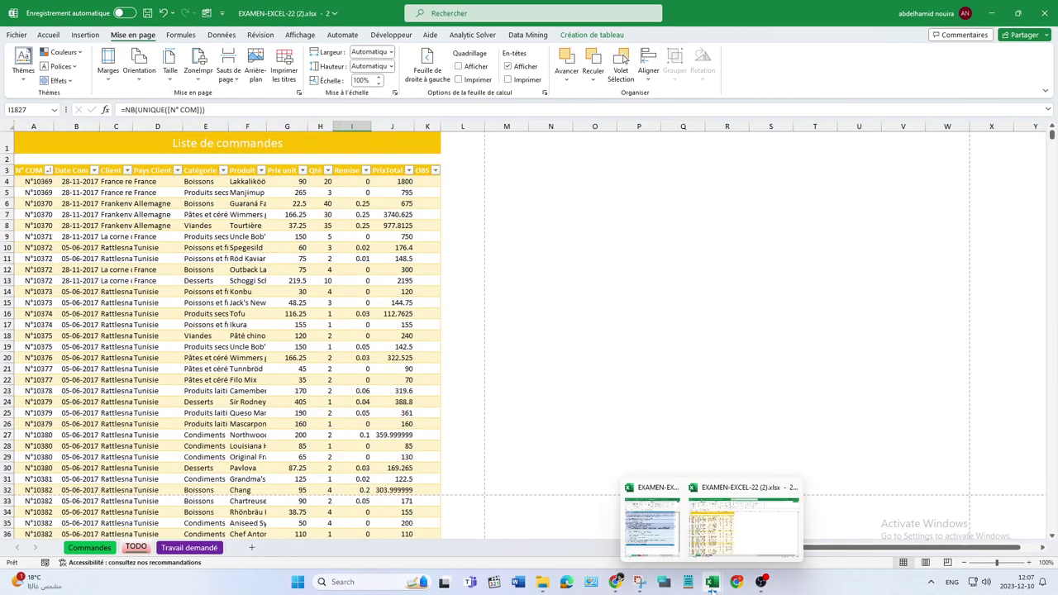
click(652, 525)
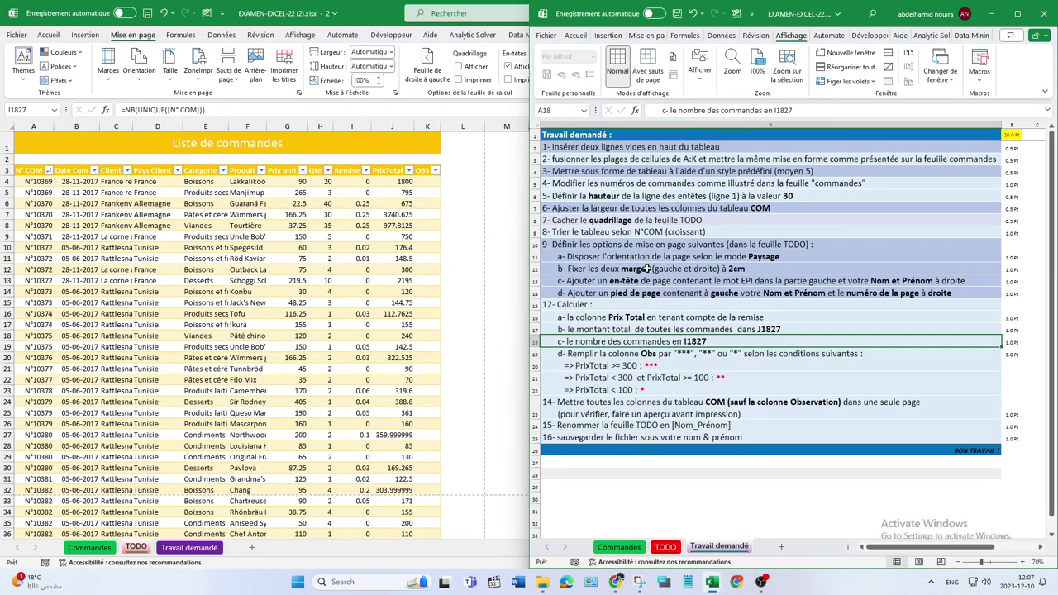
click(580, 354)
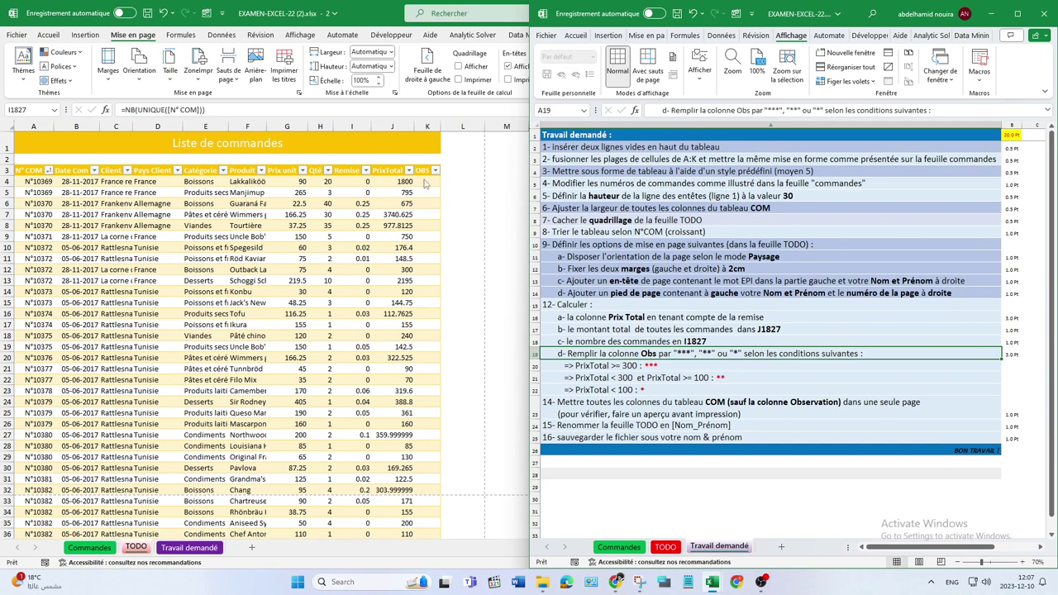
click(428, 182)
click(429, 180)
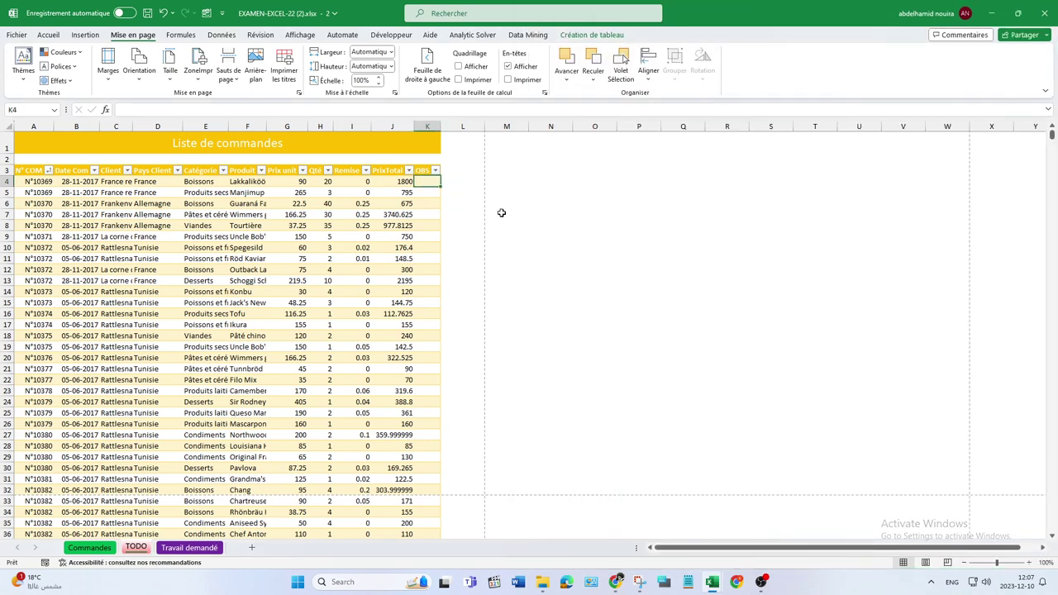
text(=)
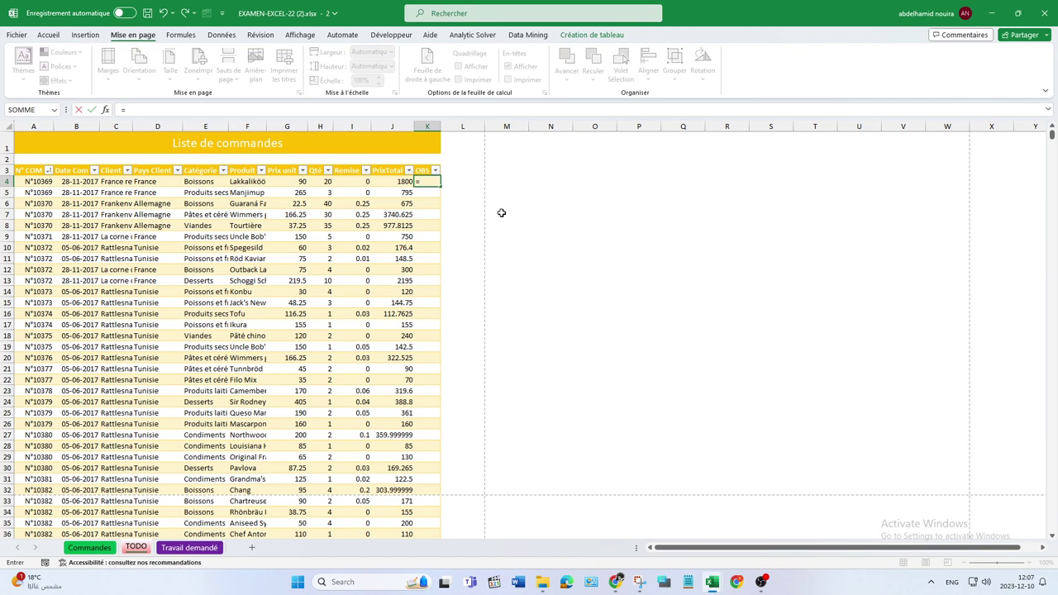
text(si)
key(Tab)
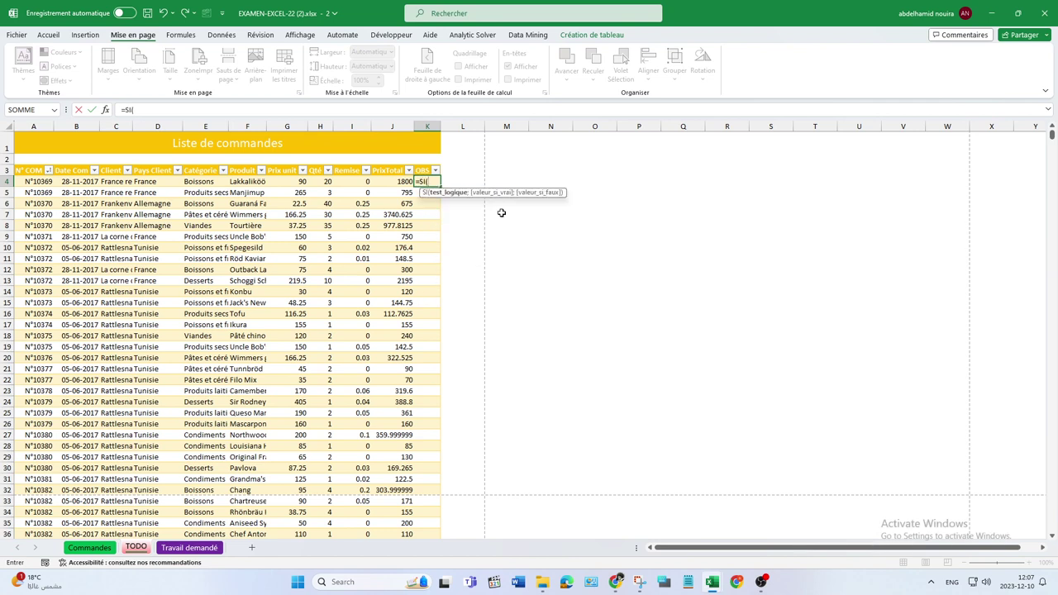
click(409, 181)
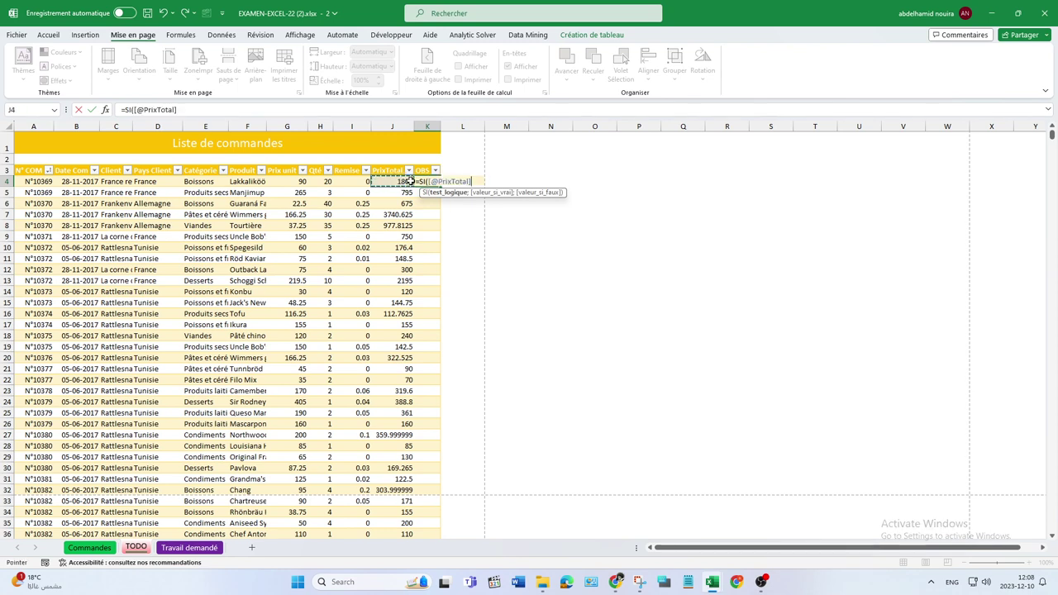
text(>=)
text(300)
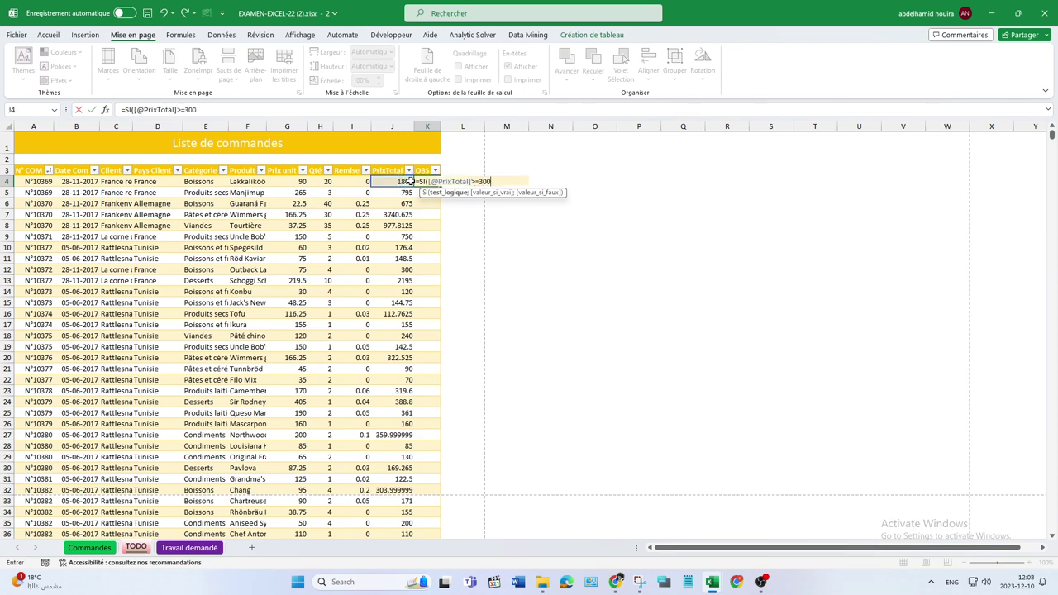
text(;)
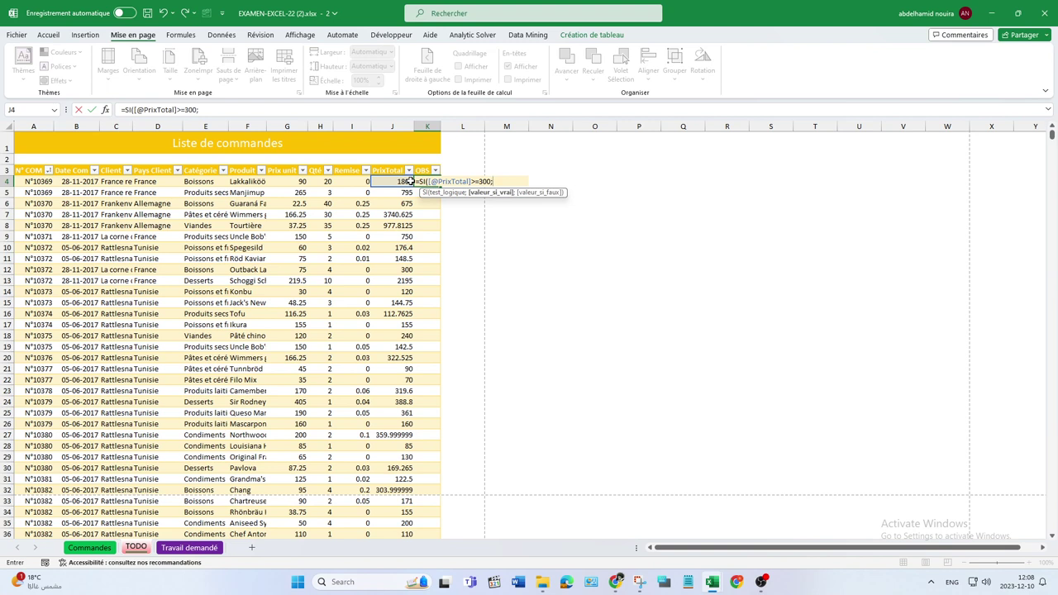
text(ü)
text(;)
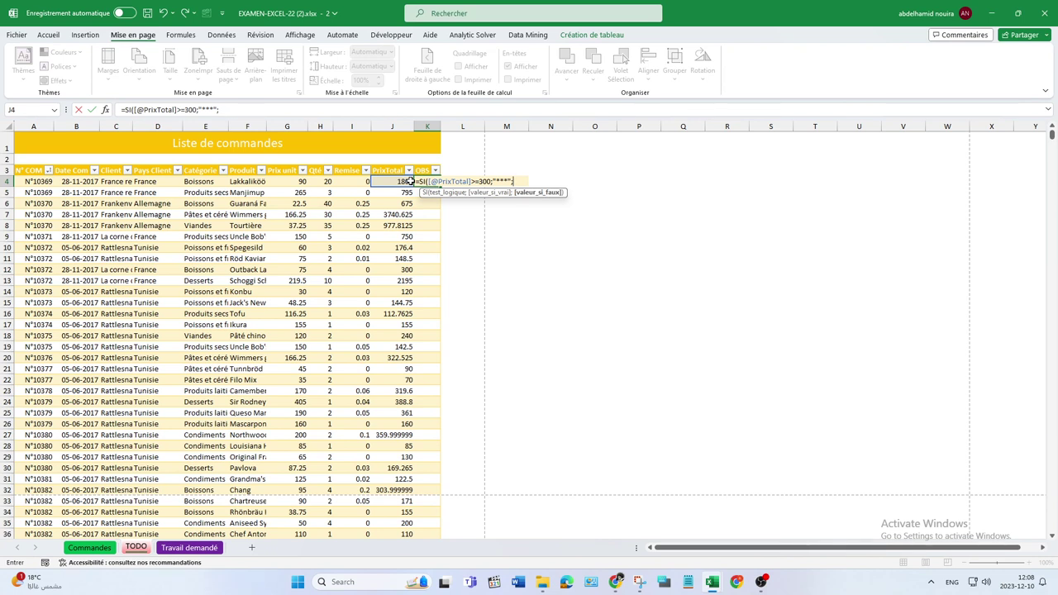
text("s)
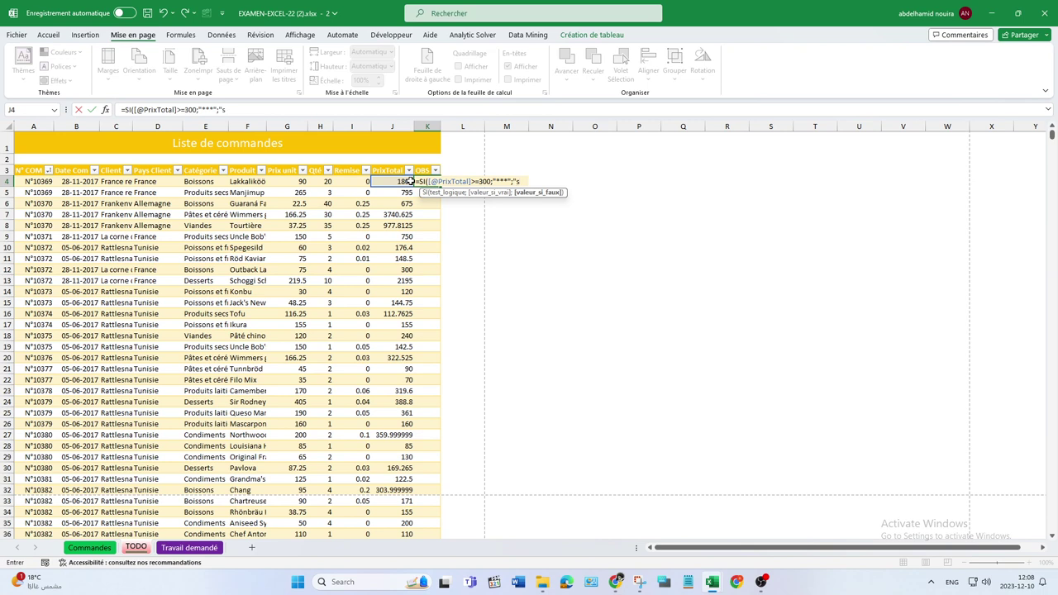
text(isisi")
text())
key(Return)
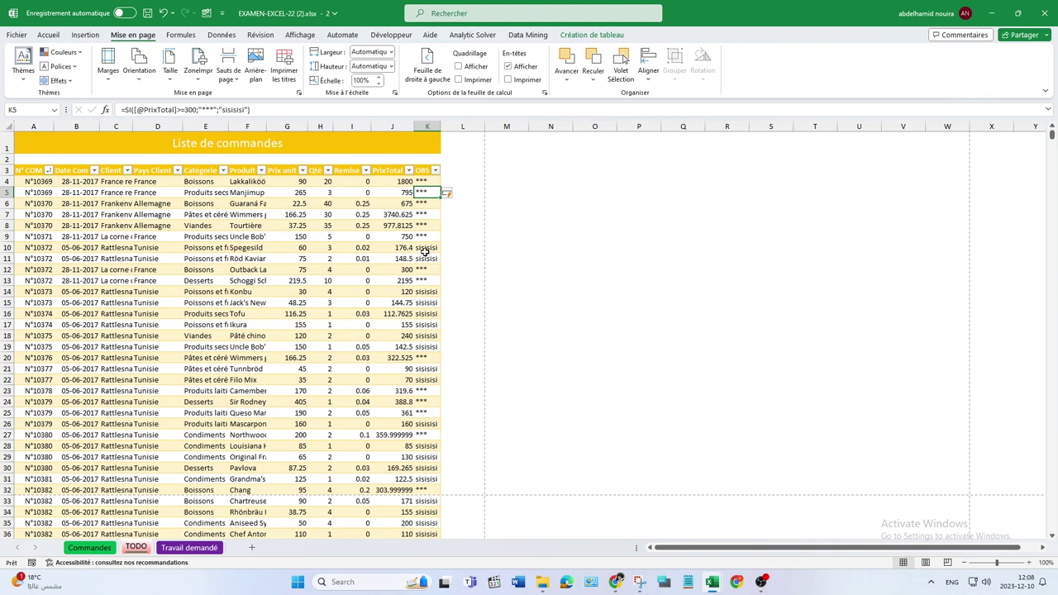
click(432, 180)
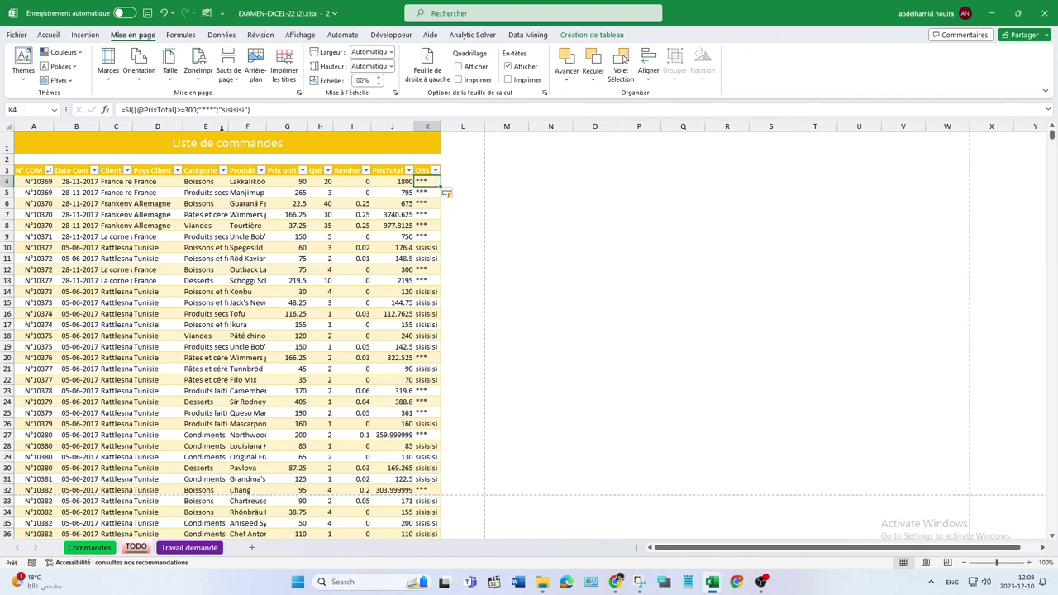
Step: Replace the "sisisi" placeholder in K4's formula with an empty inner SI function
drag(221, 110, 244, 110)
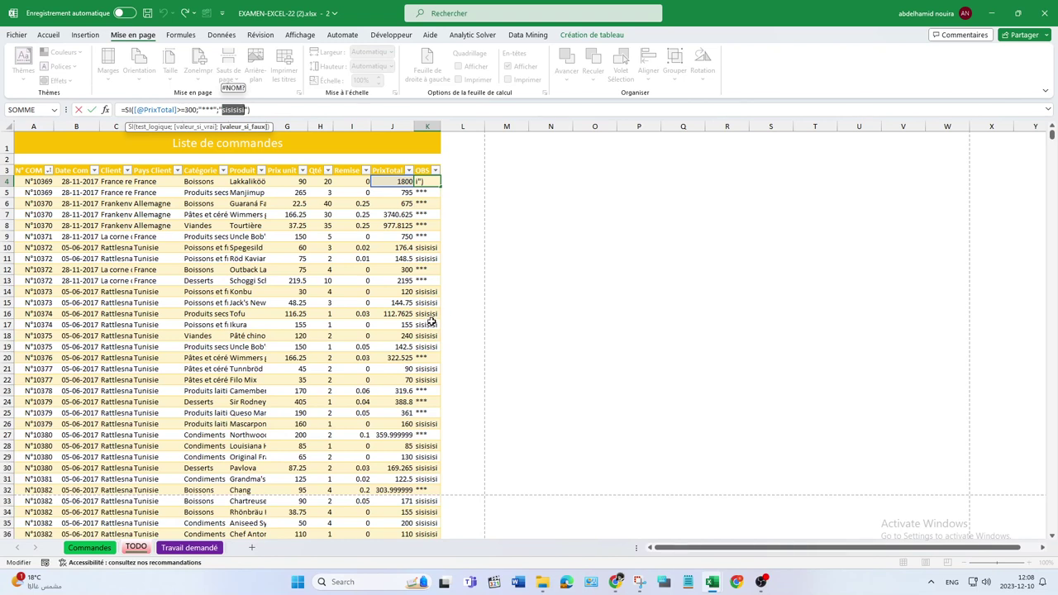
key(BackSpace)
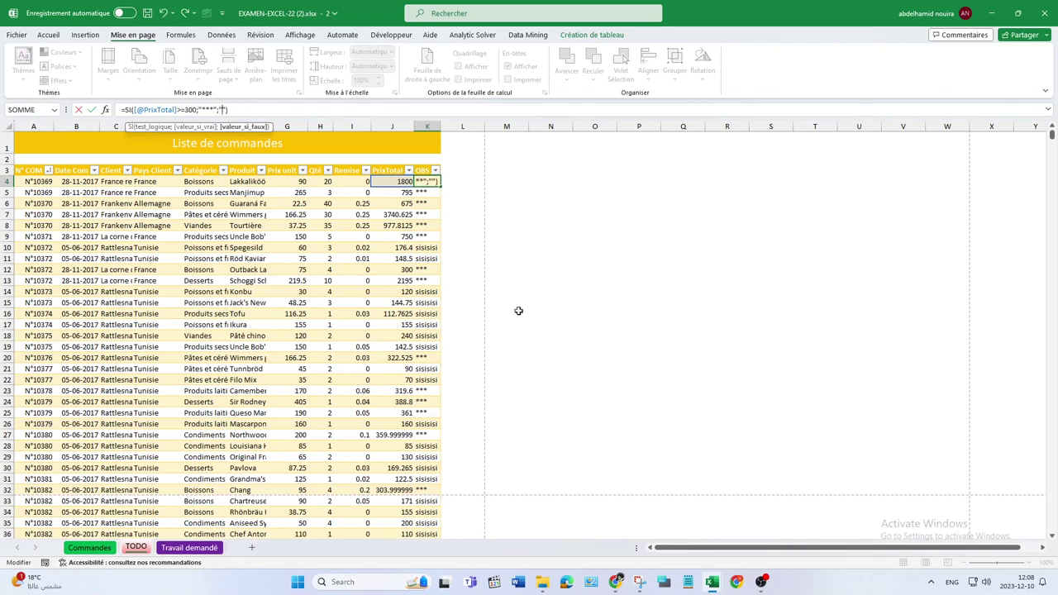
text(si)
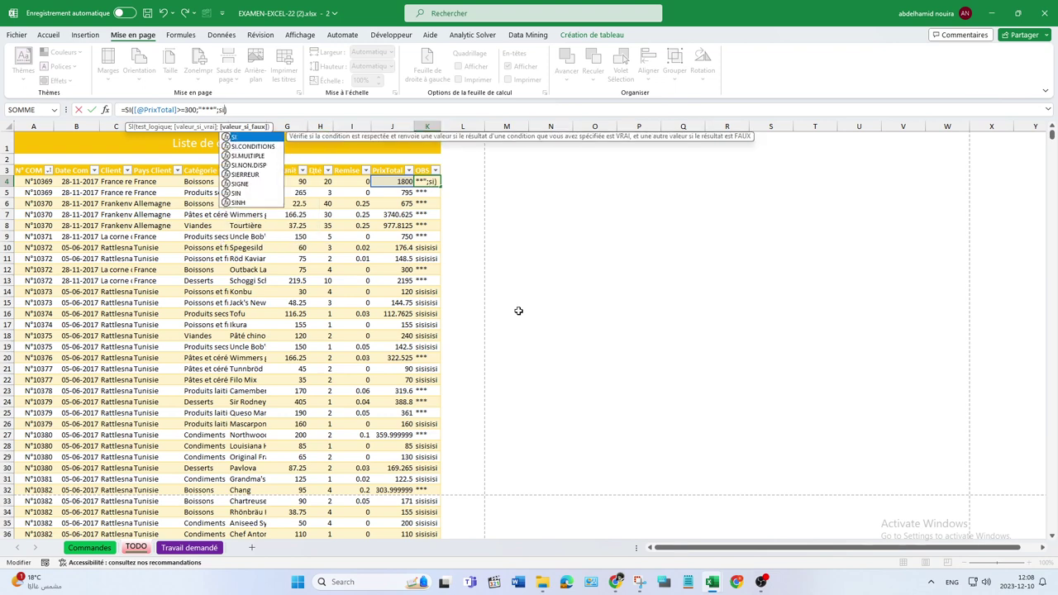
text(()
text())
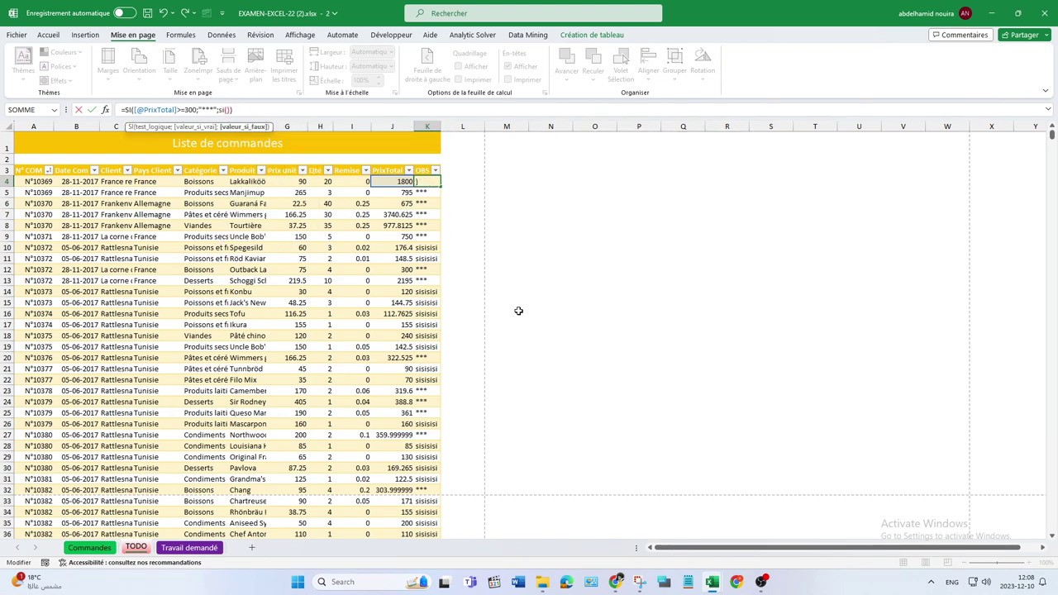
key(Left)
key(Left)
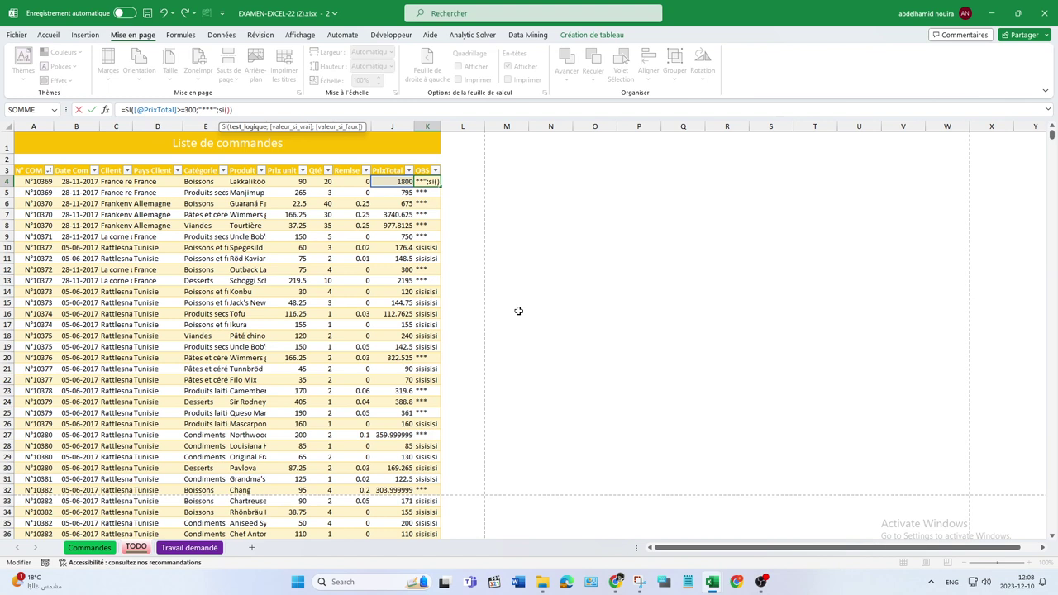
click(391, 182)
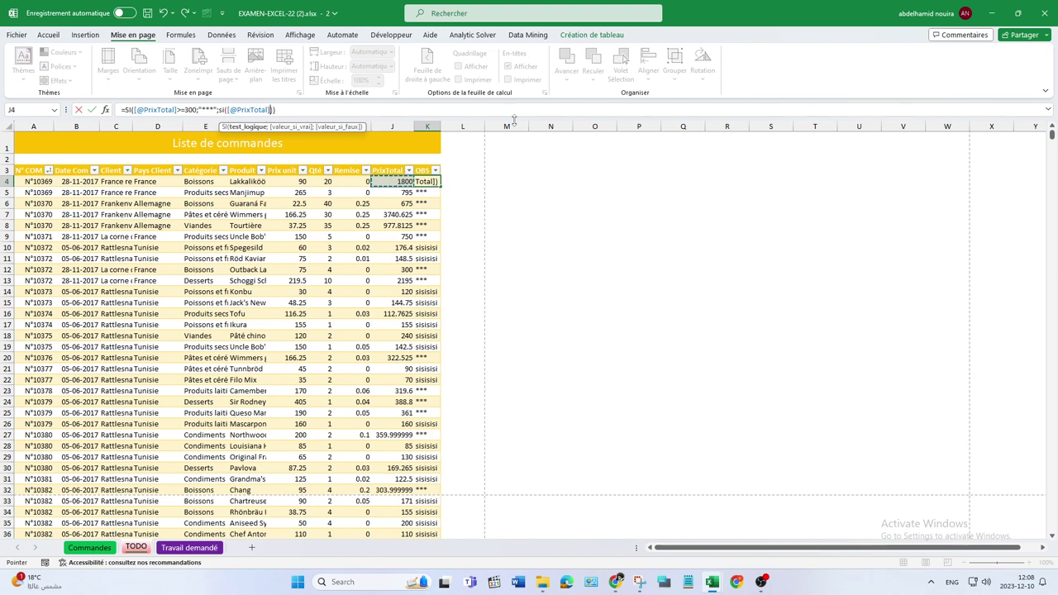
text(<)
key(BackSpace)
text(>)
text(1)
key(BackSpace)
text(=)
text(100;)
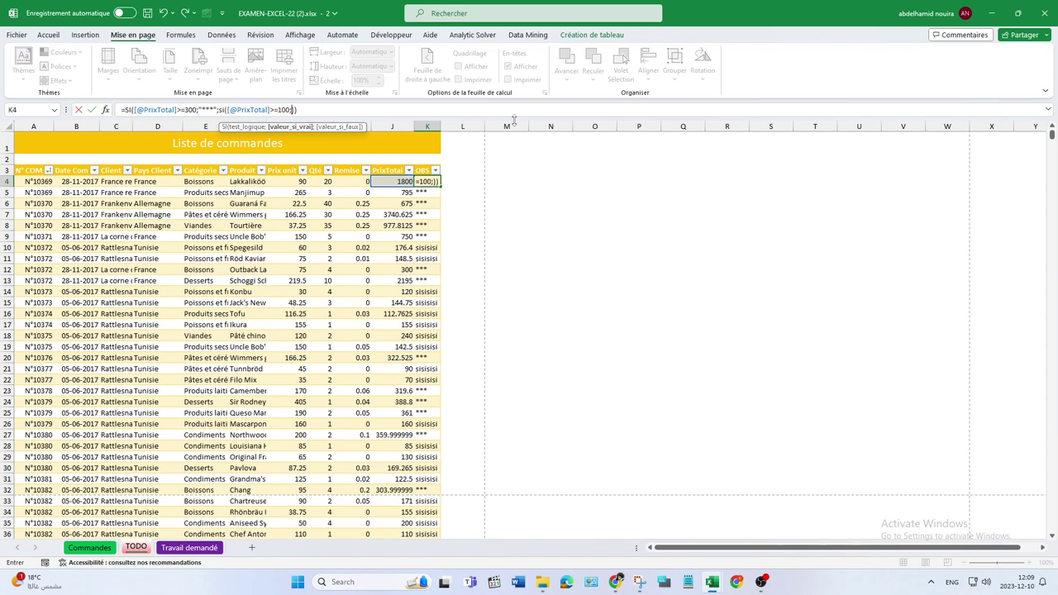
text(")
key(BackSpace)
text(é)
key(BackSpace)
text("**";)
text(é)
key(BackSpace)
text("*")
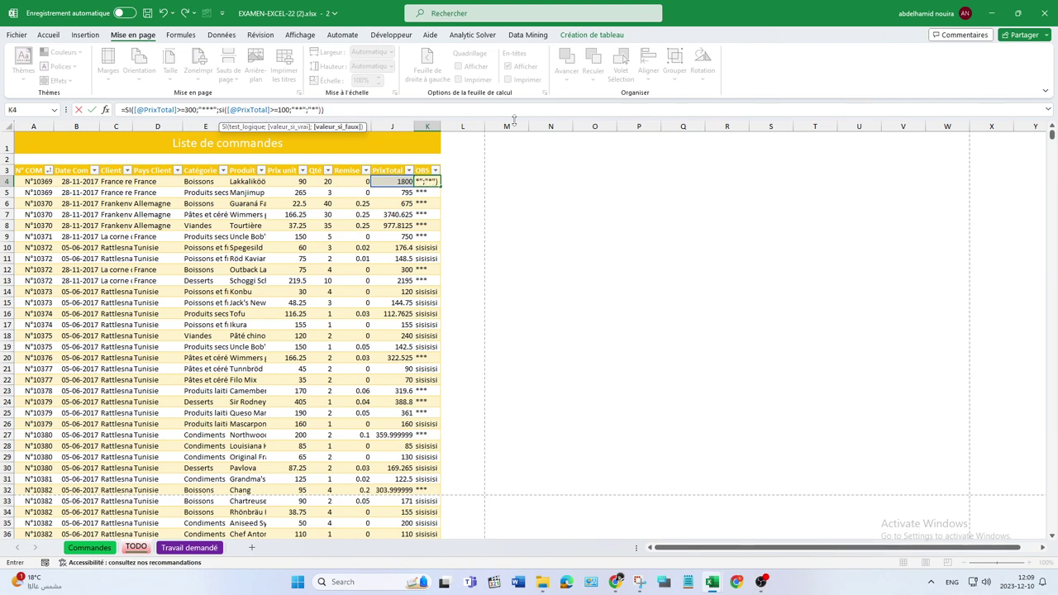
key(ctrl+Return)
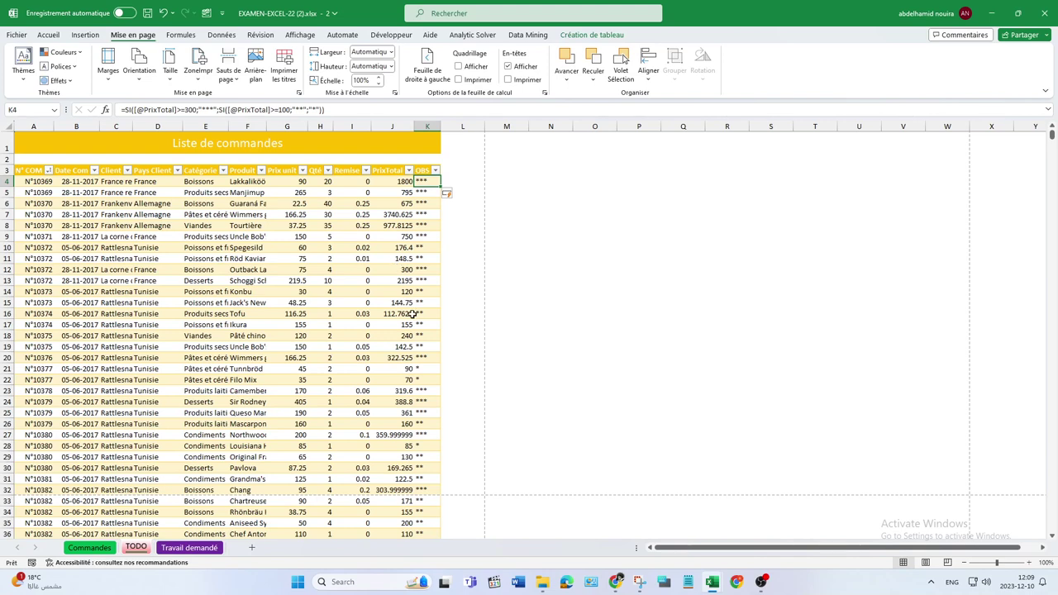
scroll(412, 314, down, 1)
scroll(405, 315, up, 1)
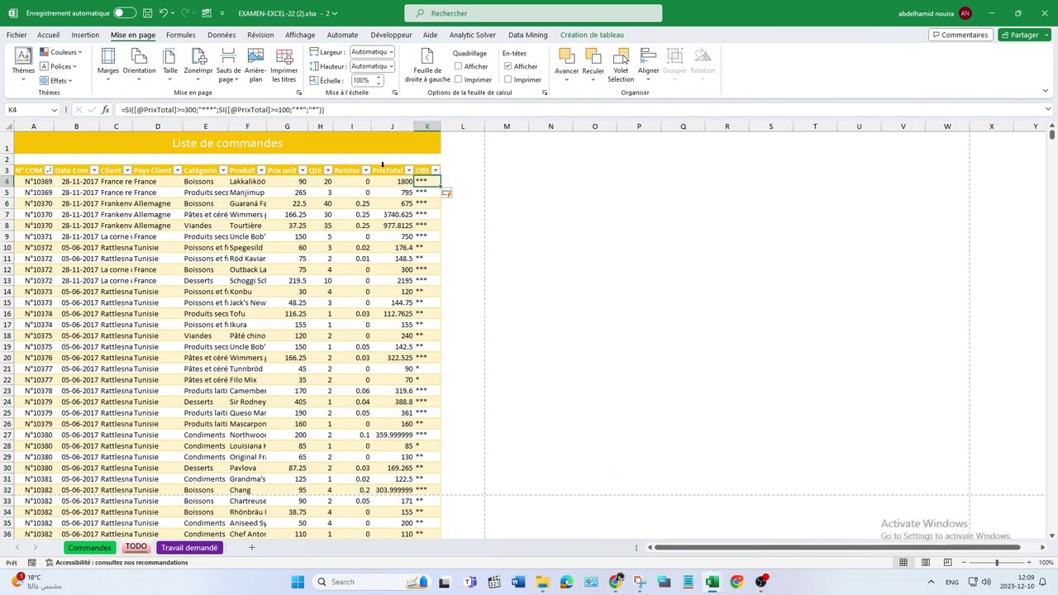
double_click(417, 181)
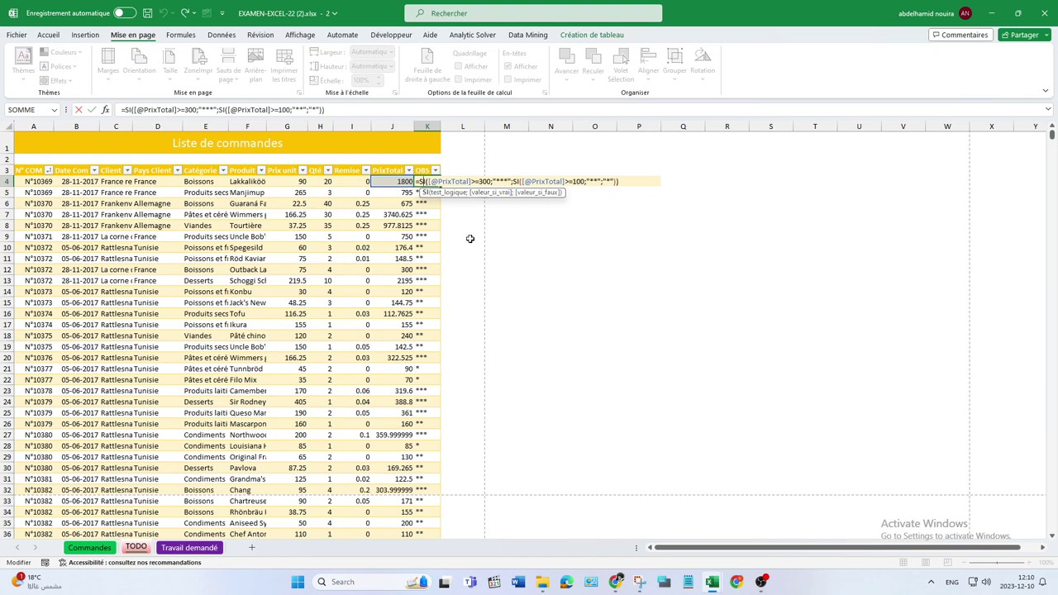
key(ctrl+Return)
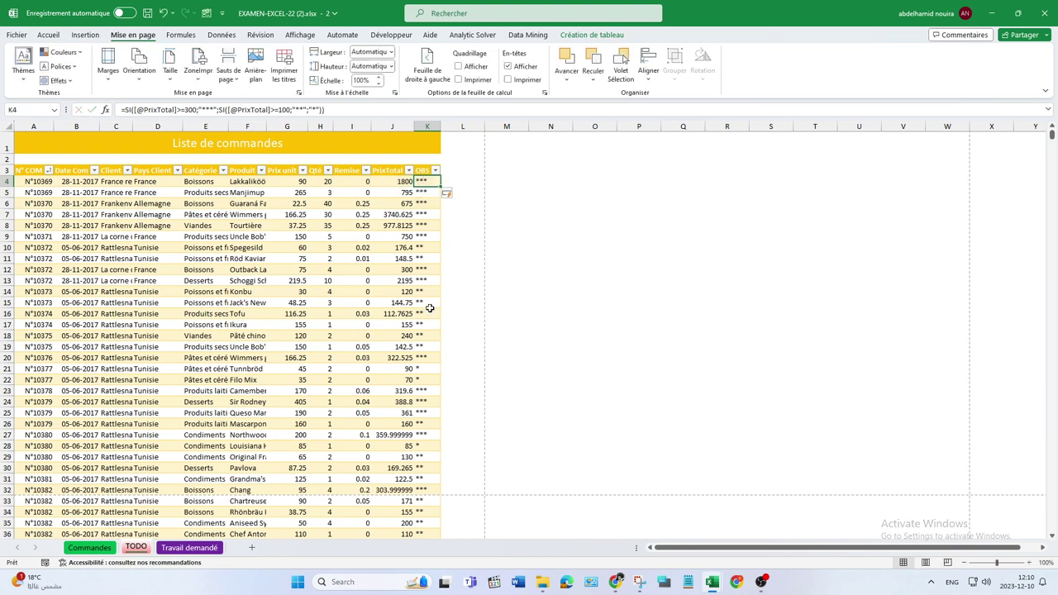
scroll(431, 307, down, 2)
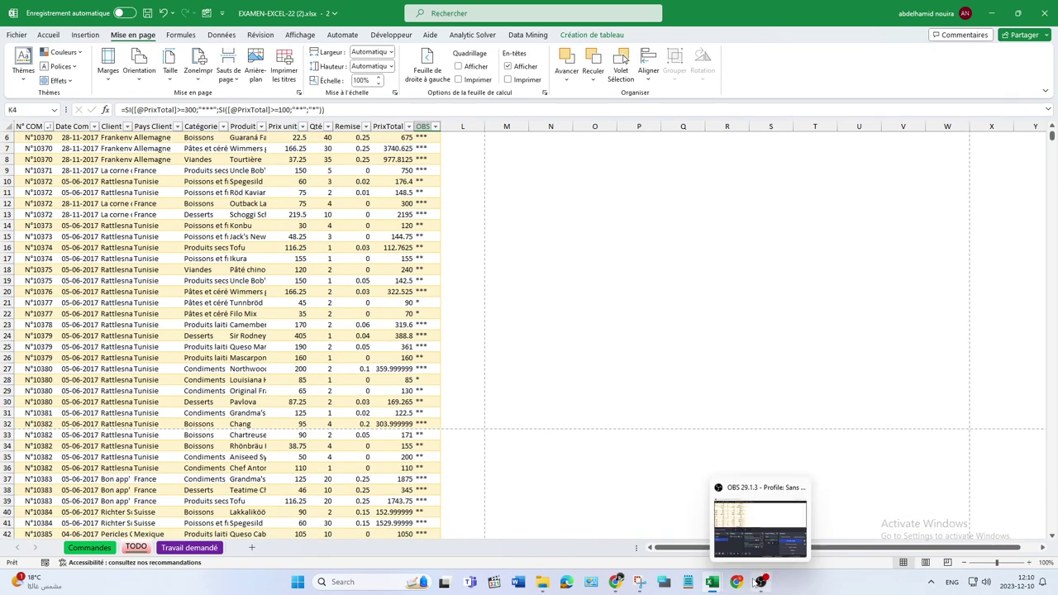
Step: Read the three- and two-star conditions on Travail demandé, then resume editing K4's formula
mouse_move(707, 583)
click(690, 567)
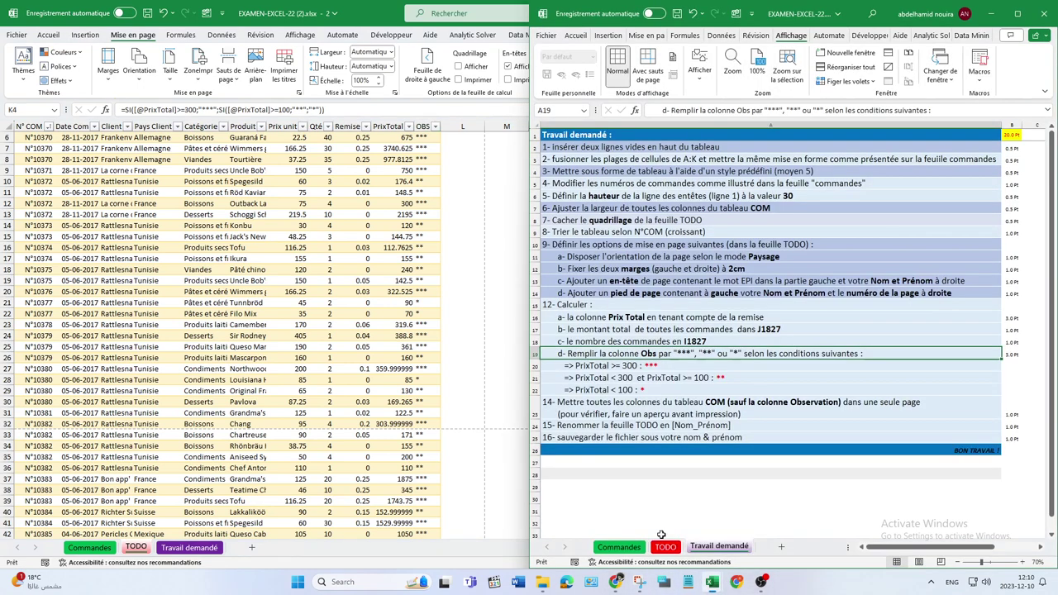
click(583, 369)
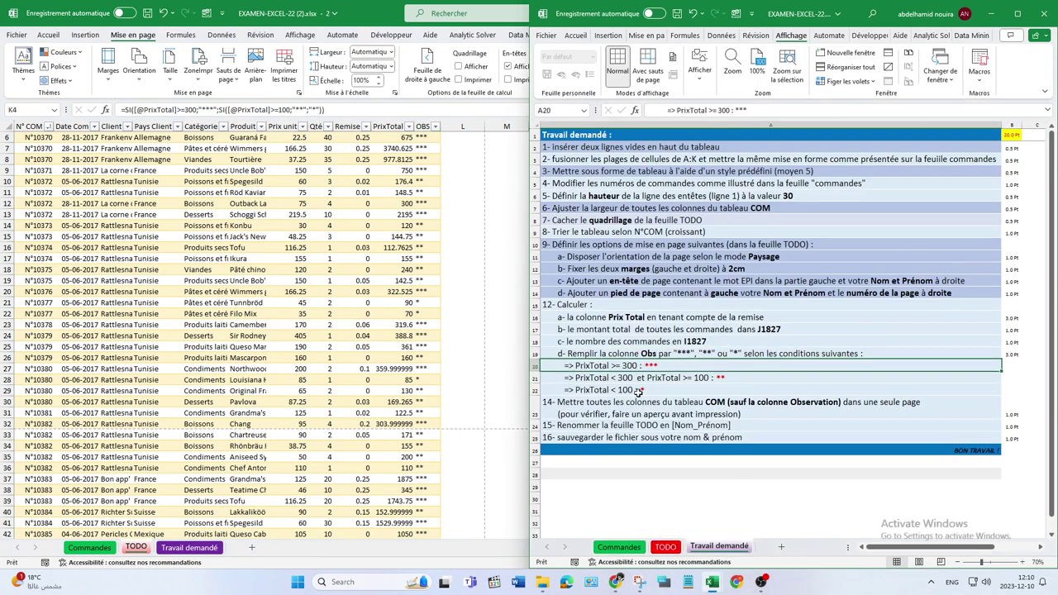
click(638, 381)
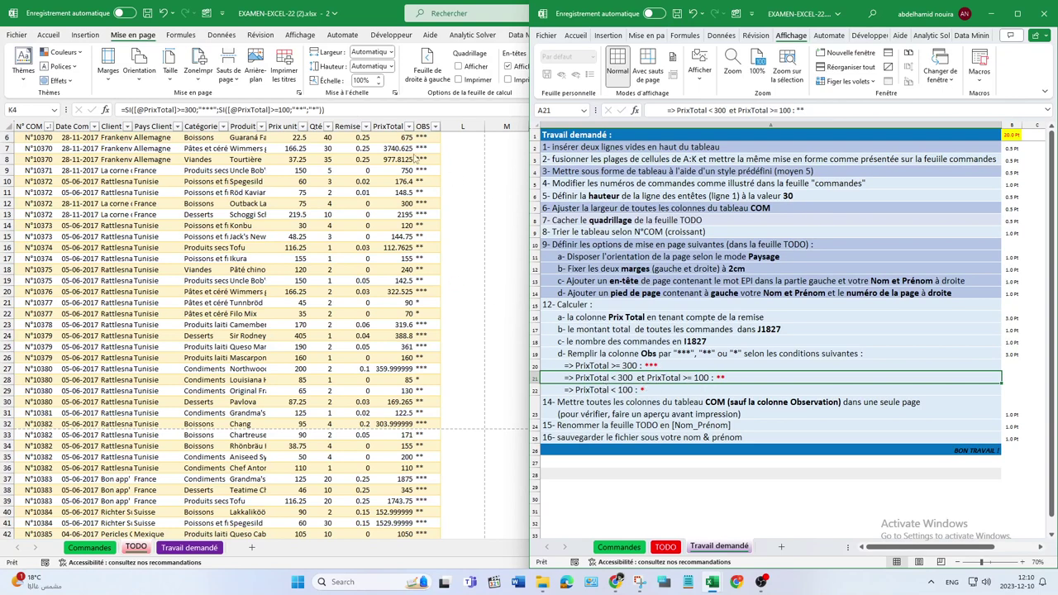
click(240, 110)
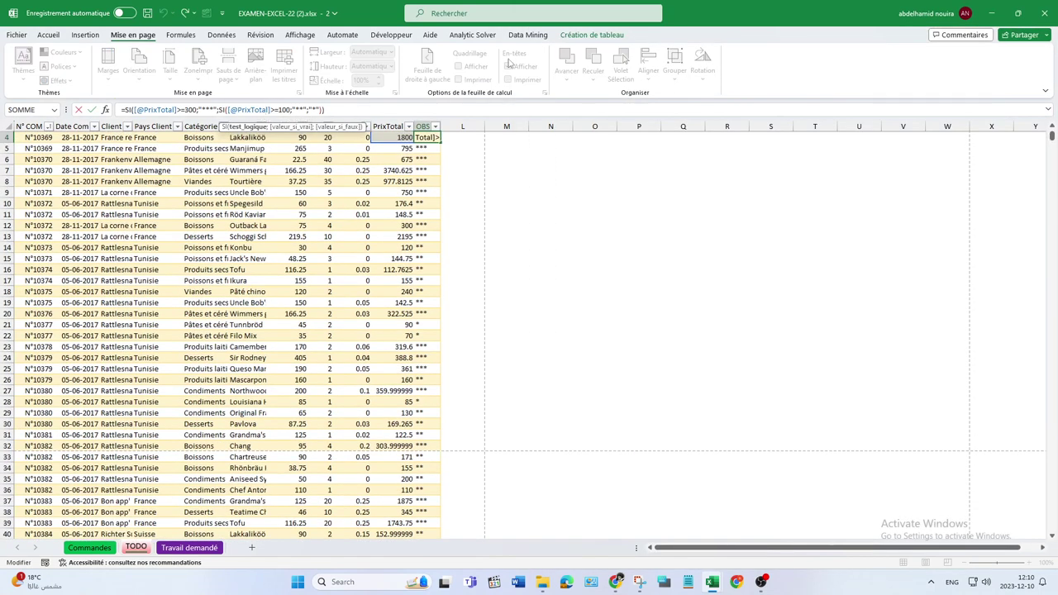
key(Left)
key(Left)
key(Left)
key(Left)
key(Left)
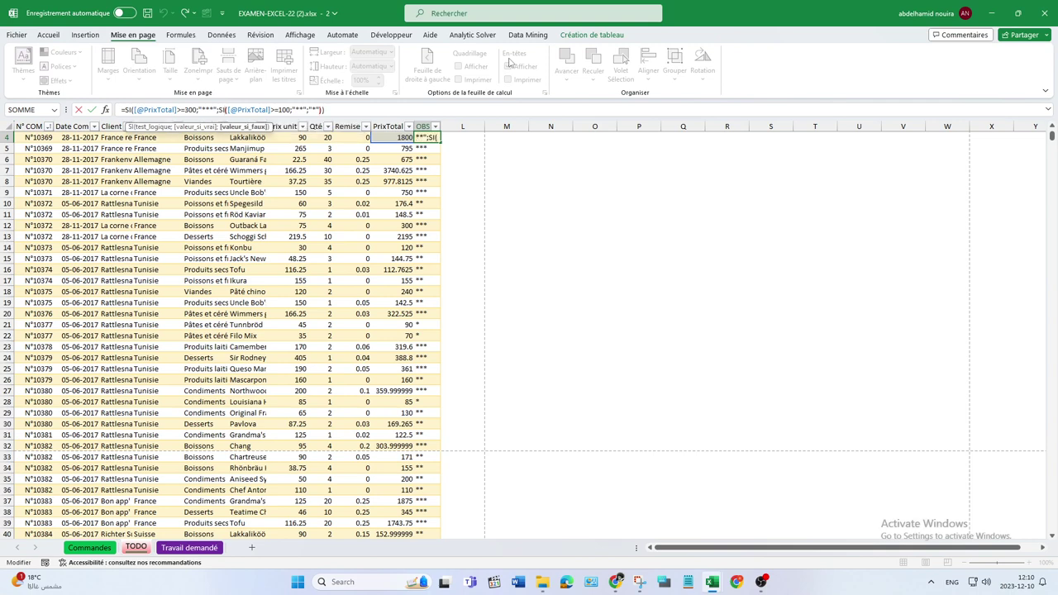
text(ET()
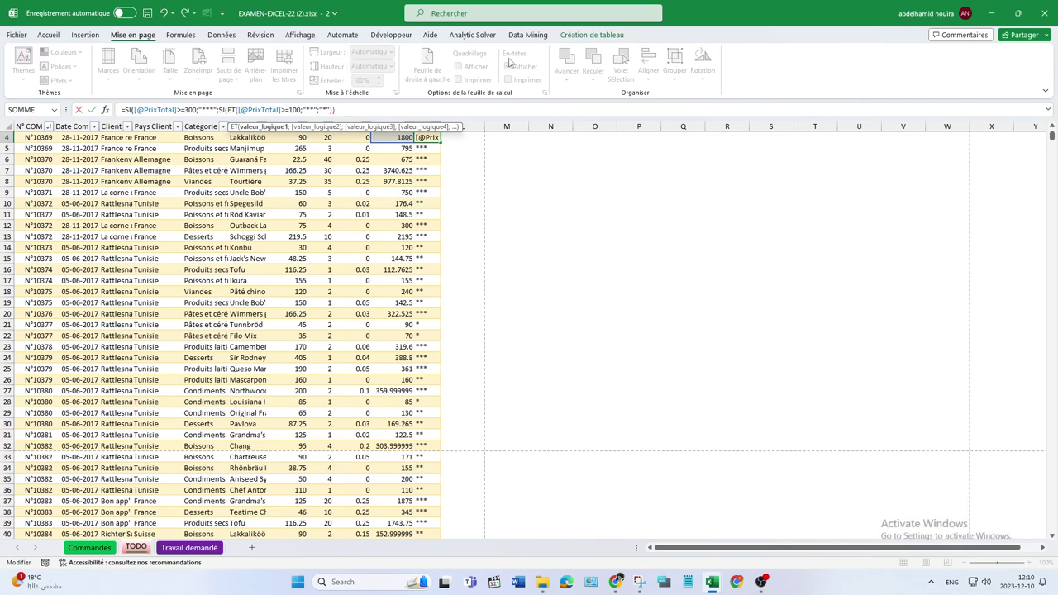
key(Right)
key(Right)
key(Right)
key(Right)
key(Right)
key(Right)
key(Right)
text(;)
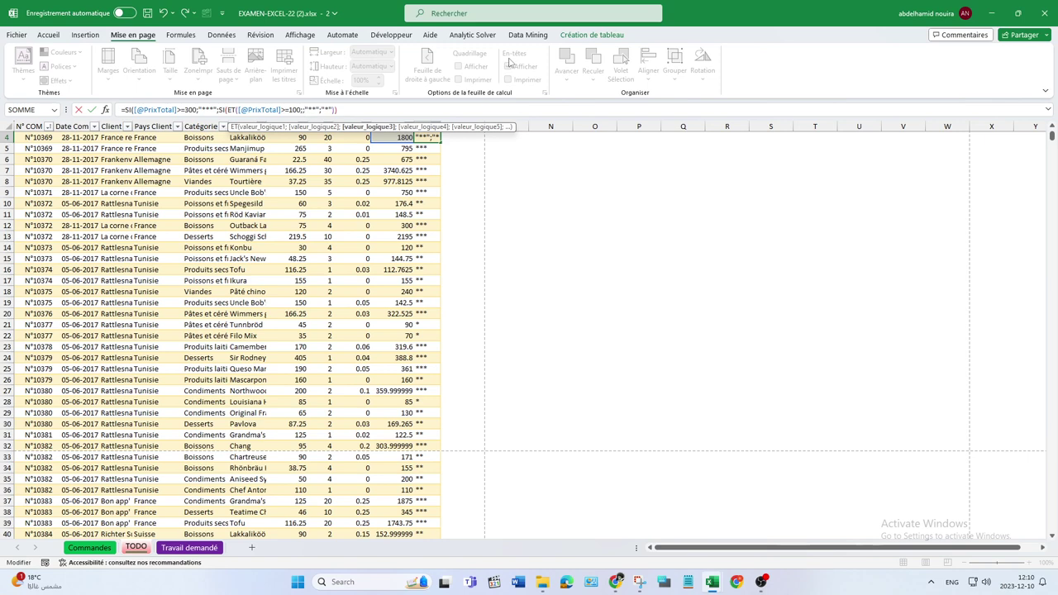
key(BackSpace)
key(Left)
key(Left)
key(Left)
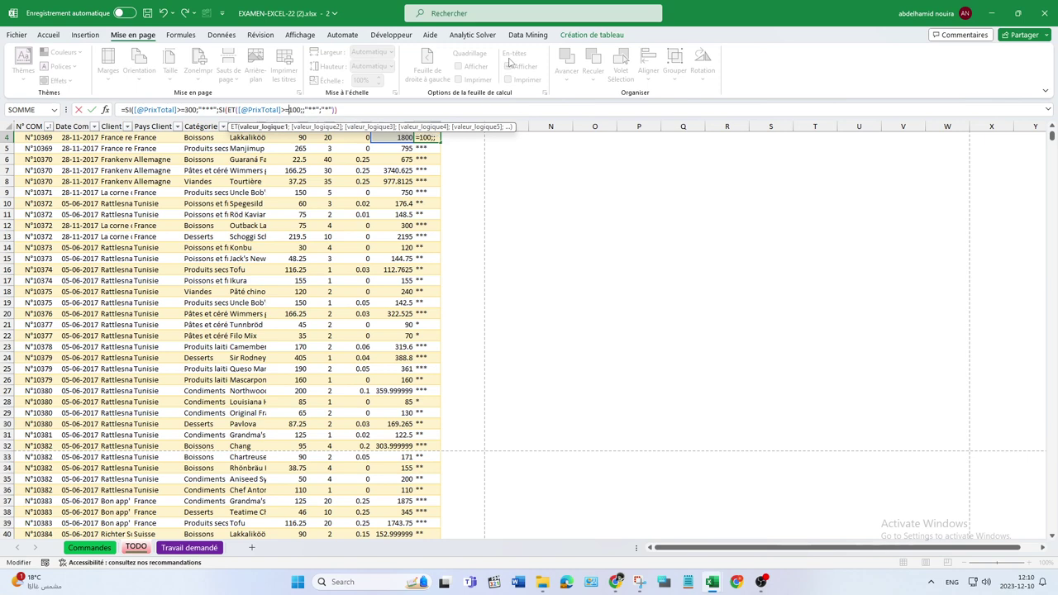
key(shift+Left)
key(shift+Left)
key(shift+Left)
key(shift+Left)
key(shift+Left)
key(shift+Left)
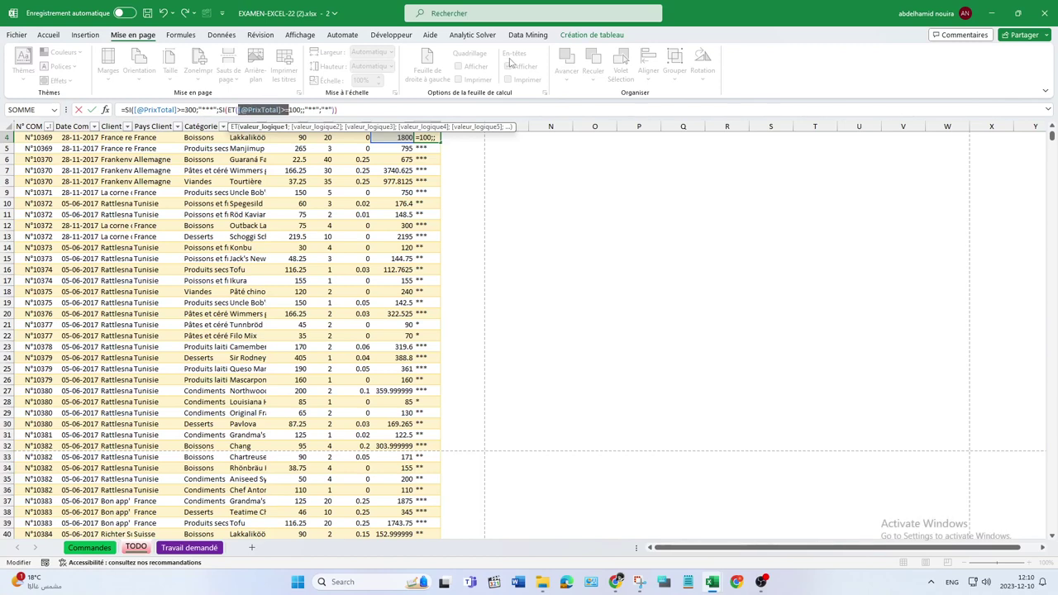
key(ctrl+c)
key(Right)
key(Right)
key(Right)
key(Right)
key(Right)
key(ctrl+v)
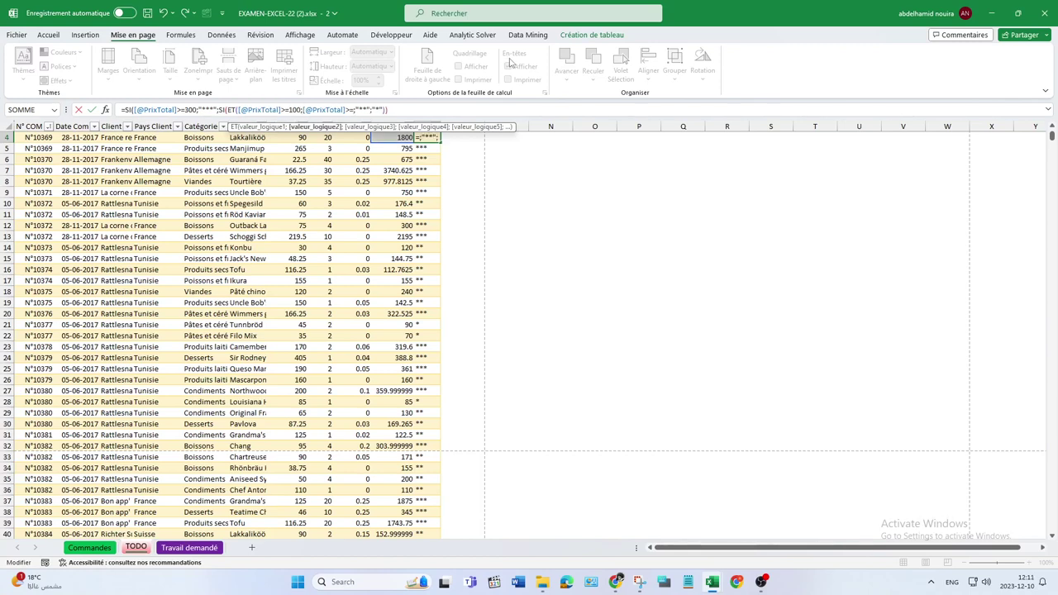
key(BackSpace)
key(Delete)
text(<)
text(3)
text(00)
text())
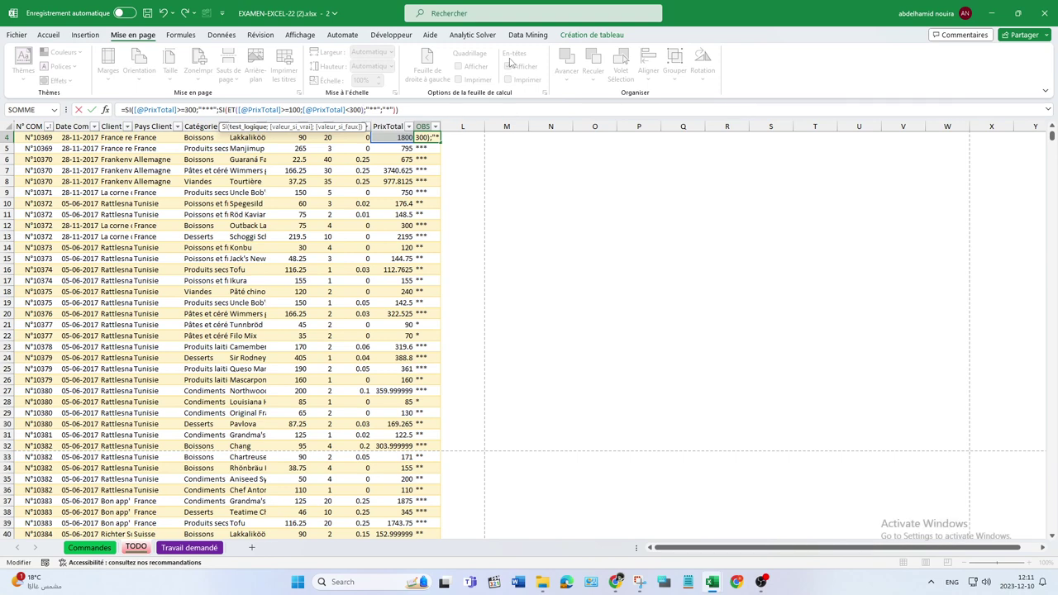
key(Return)
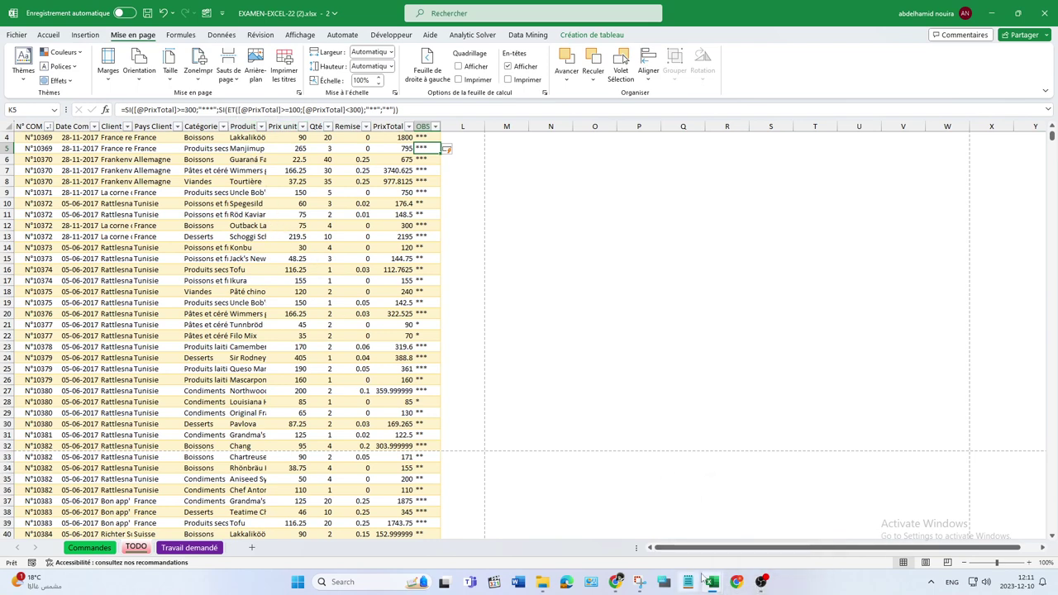
Step: Read the Travail demandé task about fitting the table's columns on one page
mouse_move(712, 583)
click(652, 517)
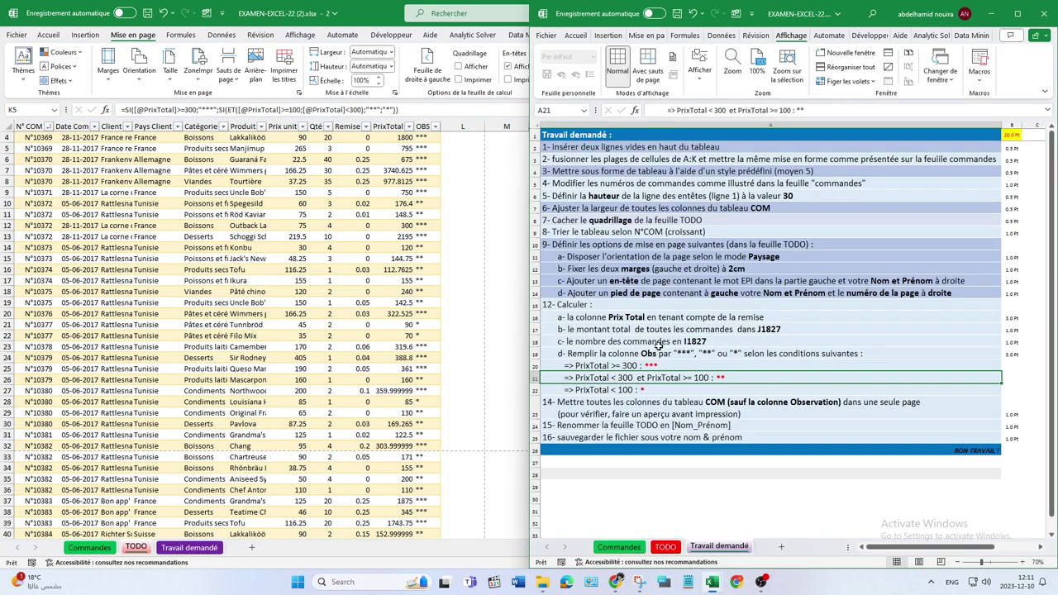
click(586, 404)
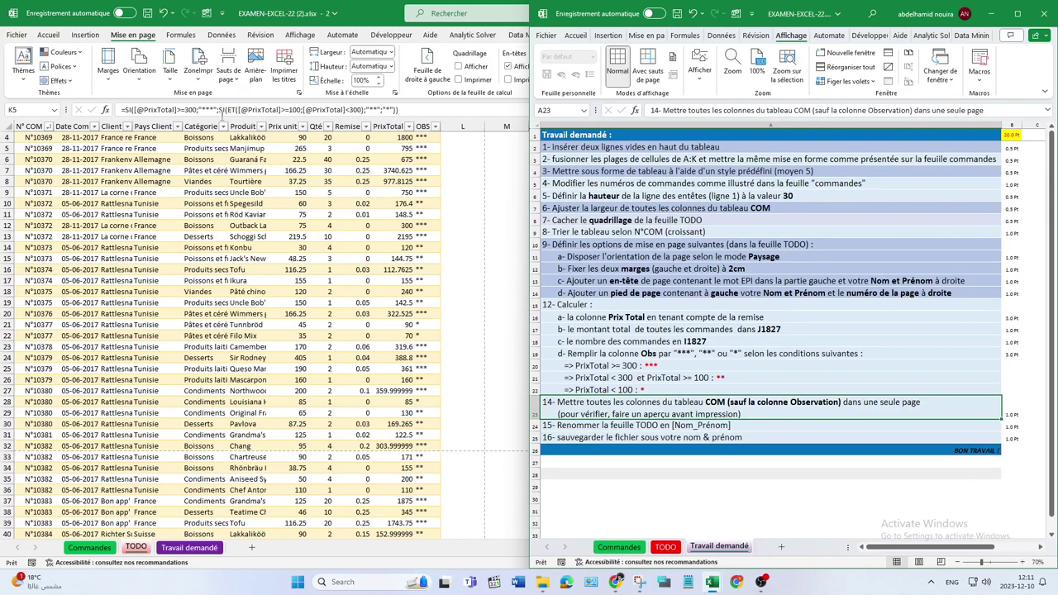
click(224, 79)
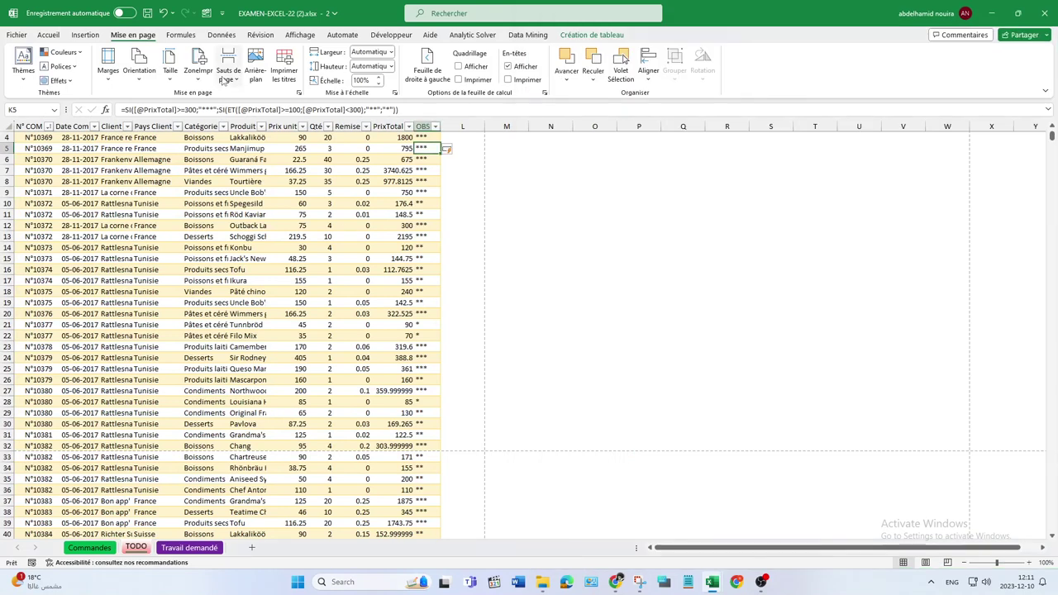
click(617, 582)
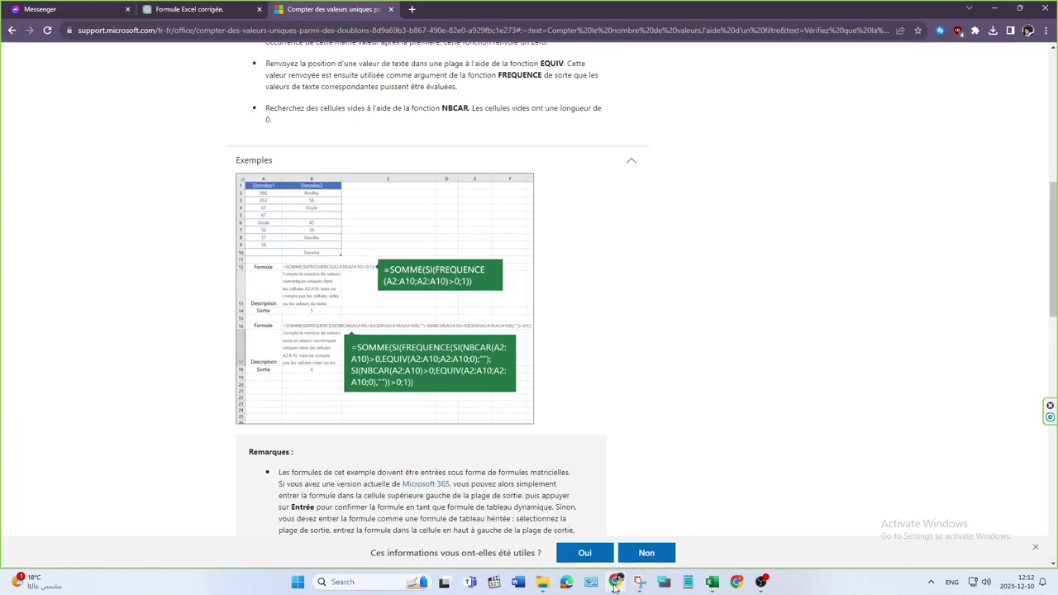
click(617, 583)
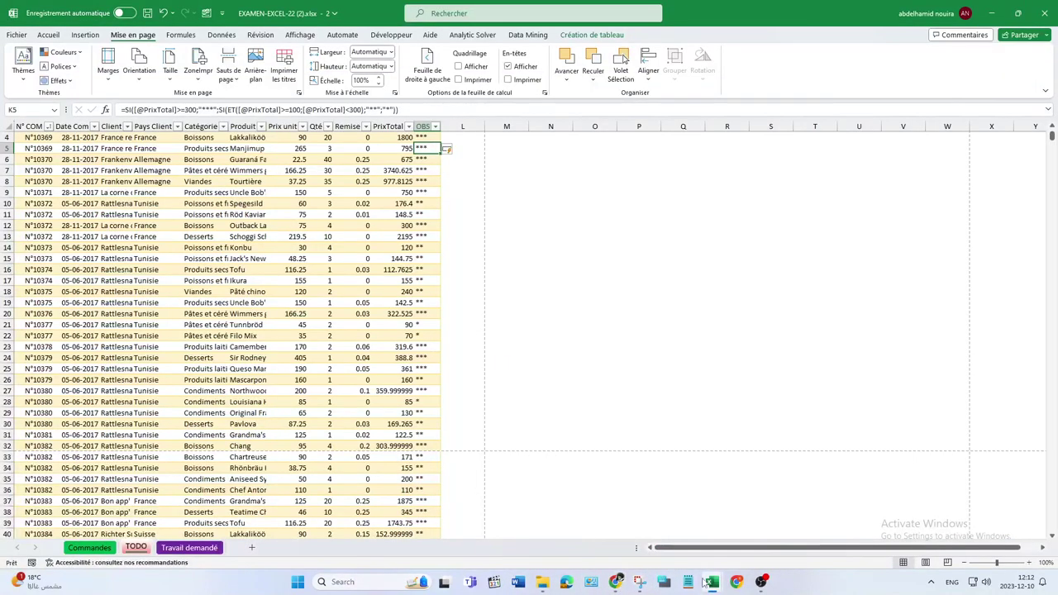
mouse_move(711, 580)
click(666, 529)
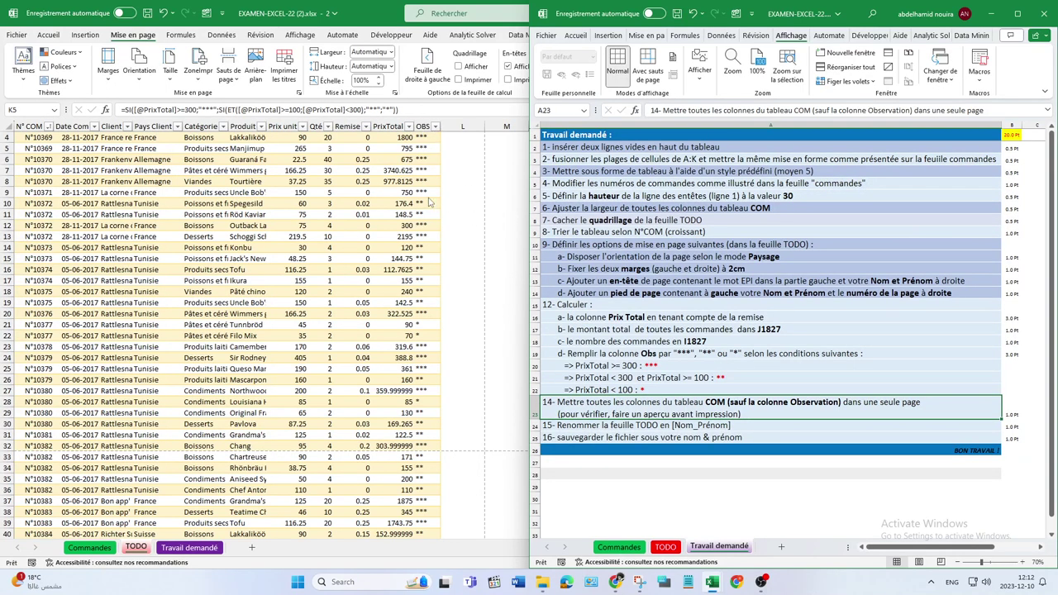
click(419, 193)
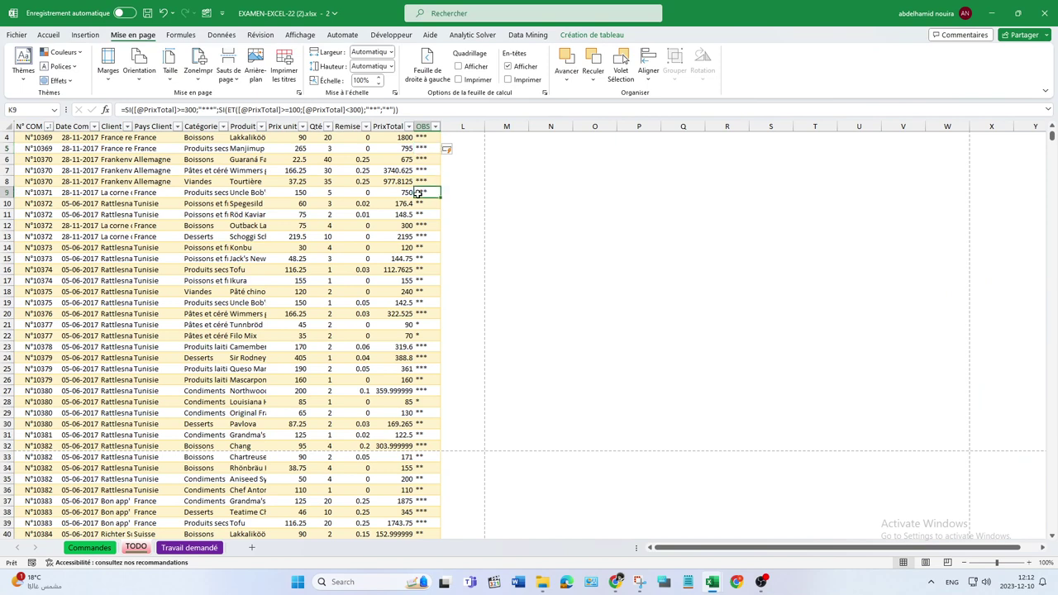
Step: Widen the OBS column K and PrixTotal column J so totals like 176.4000001 show in full
key(alt)
key(ctrl+Home)
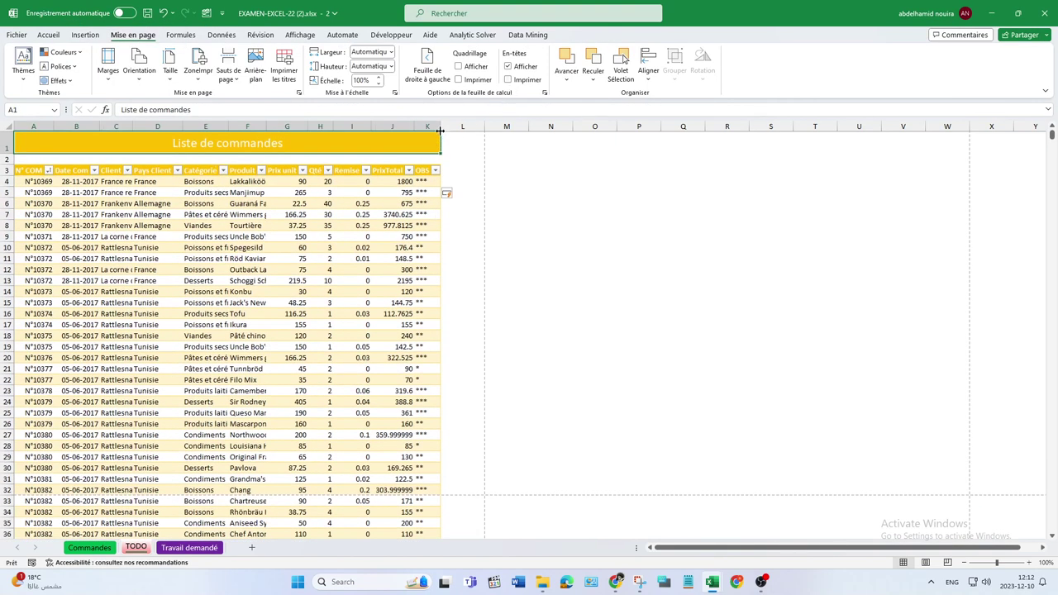
drag(441, 126, 519, 130)
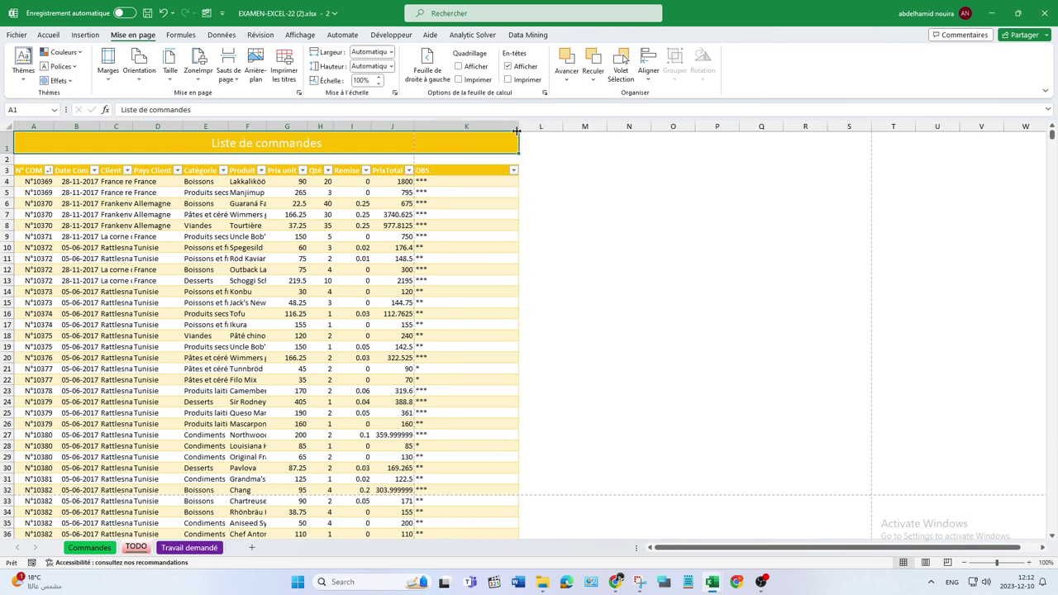
drag(414, 125, 547, 126)
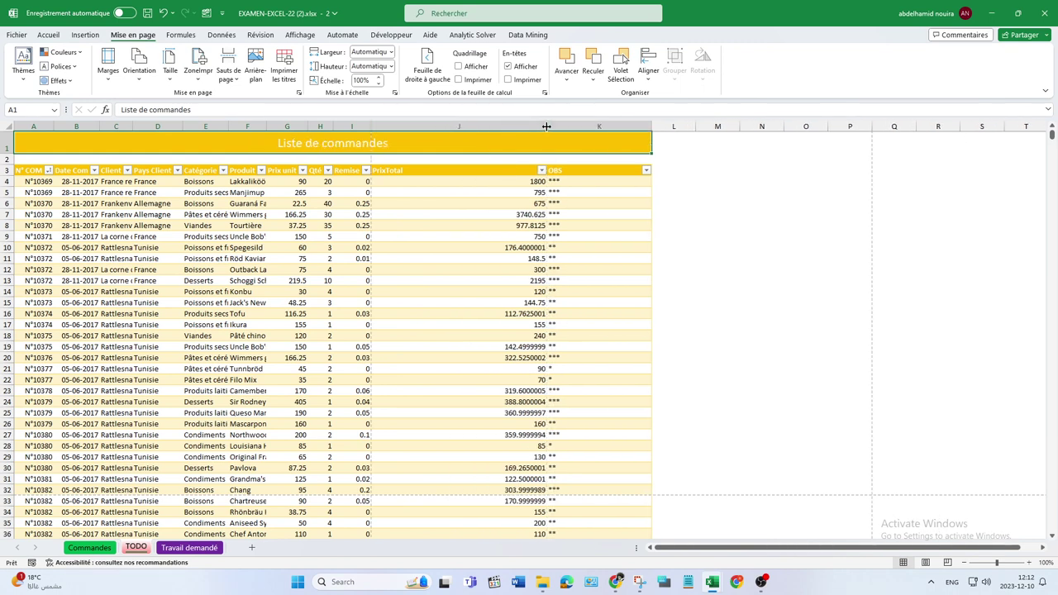
drag(546, 126, 506, 125)
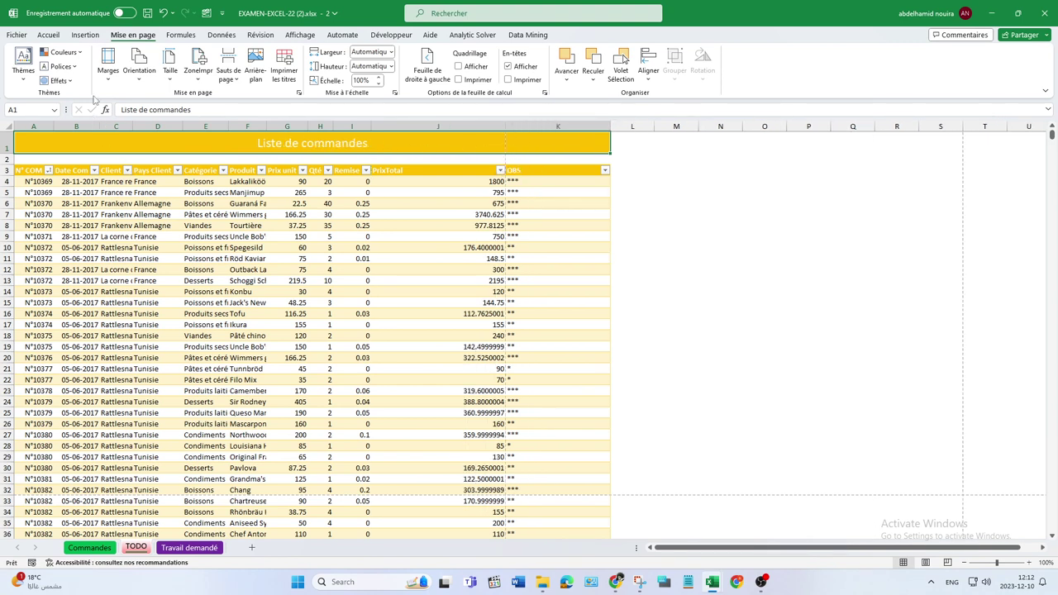
click(47, 35)
click(16, 35)
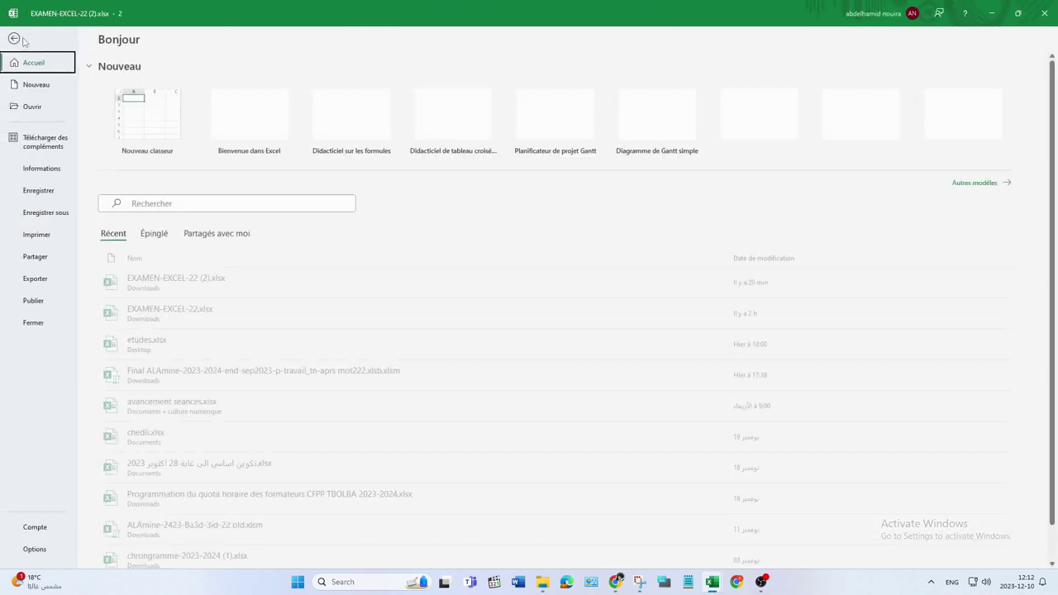
click(38, 234)
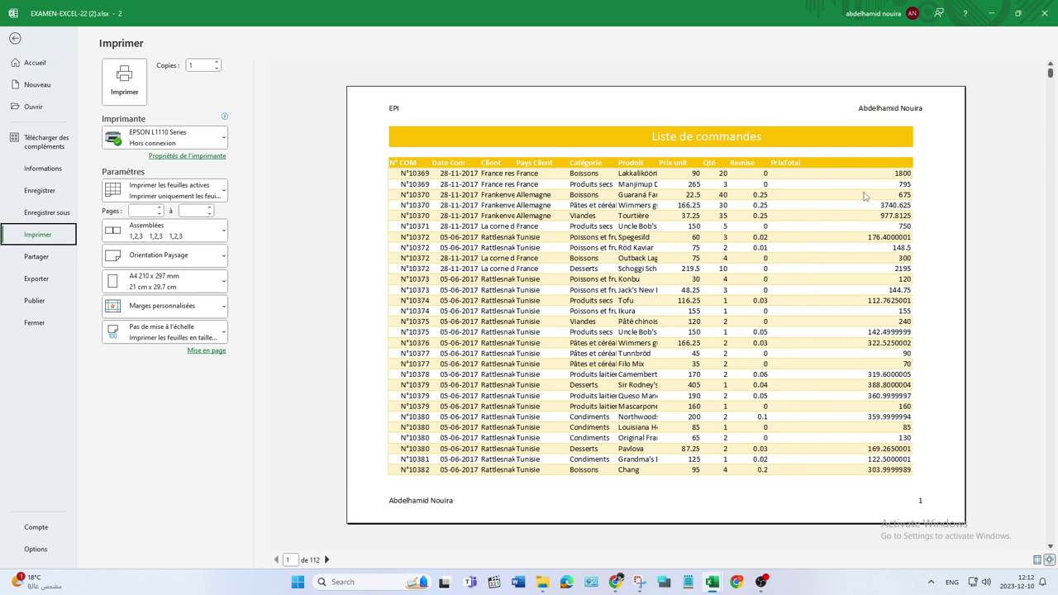
click(327, 559)
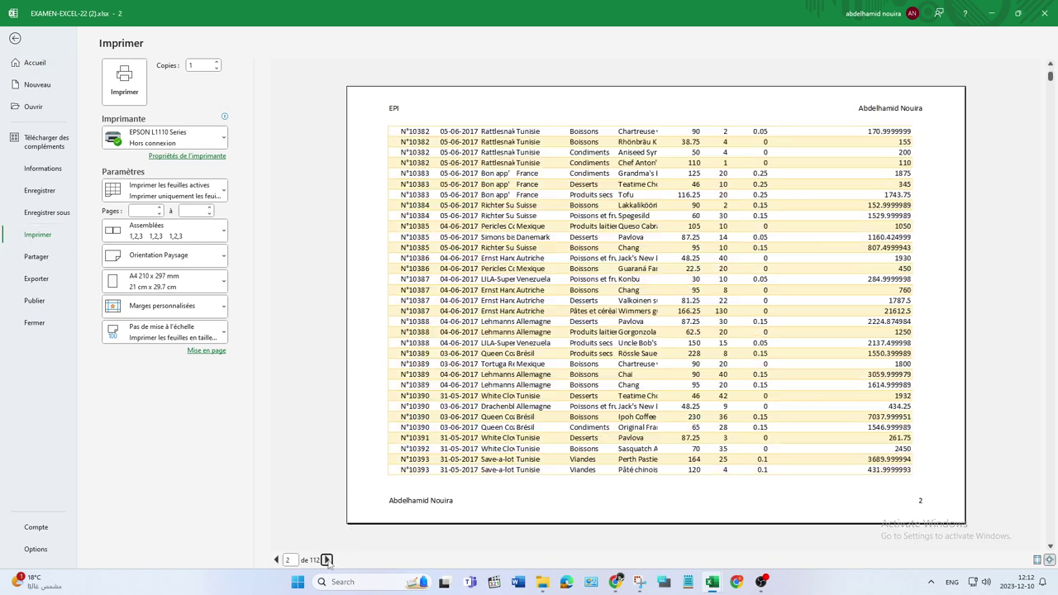
click(327, 560)
click(327, 559)
click(327, 560)
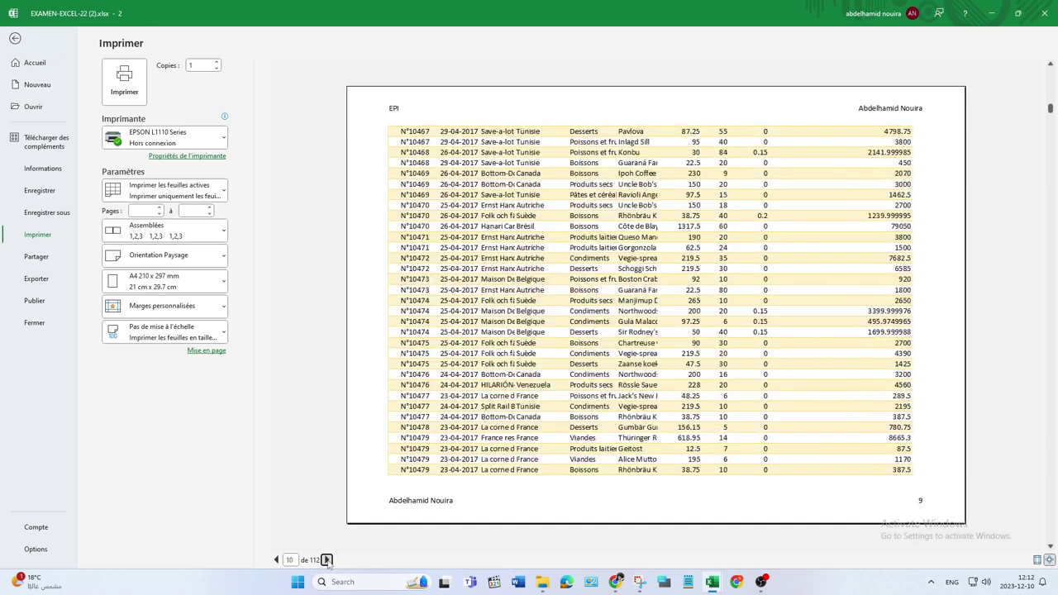
click(327, 560)
click(327, 559)
click(327, 560)
click(277, 559)
click(277, 560)
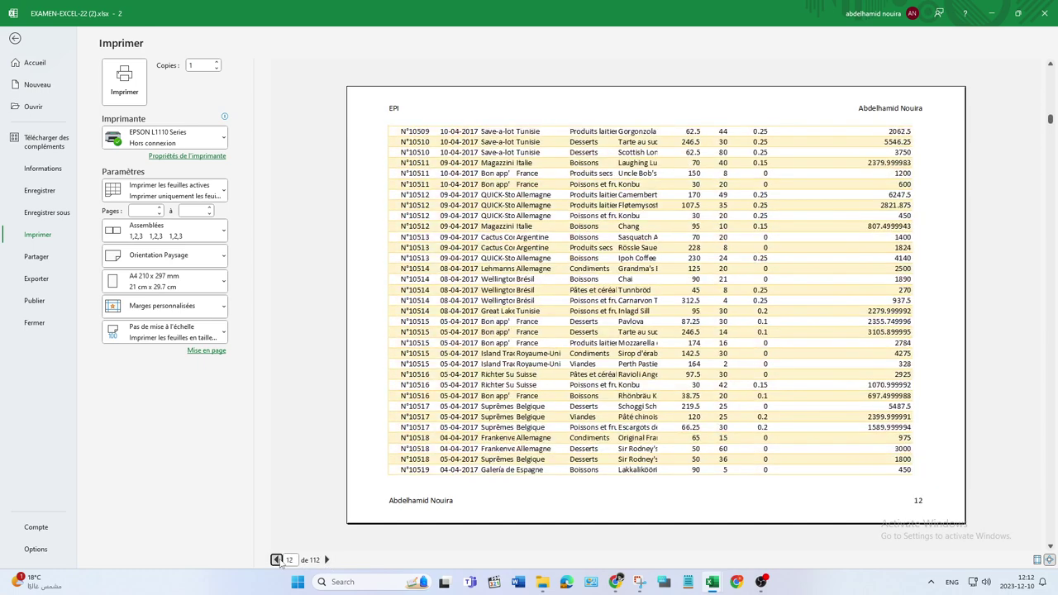
click(277, 559)
click(276, 559)
click(277, 560)
click(277, 560)
click(277, 560)
click(277, 560)
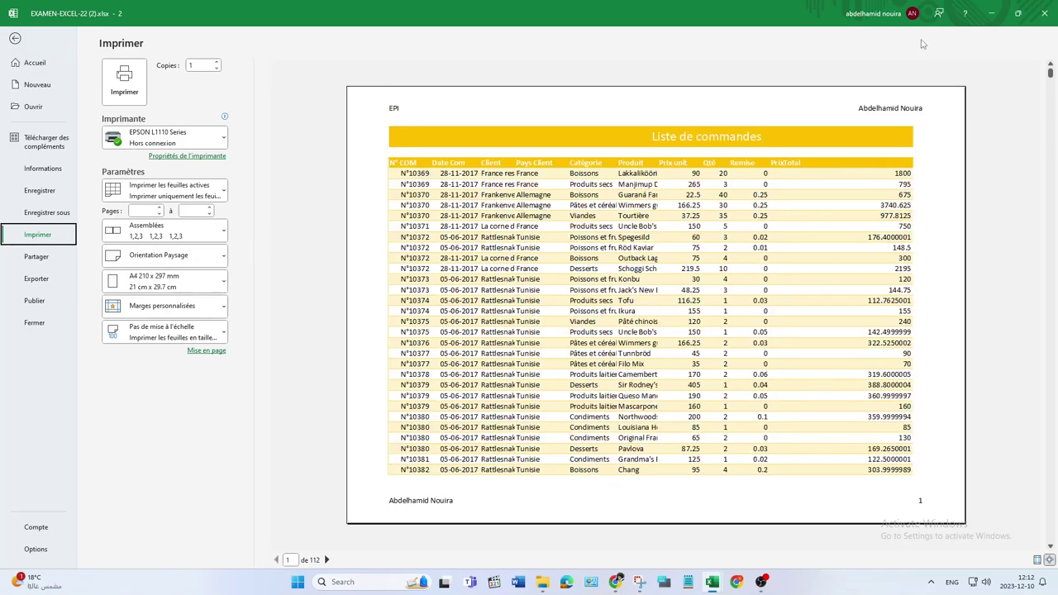
Step: Set the print area to the order table range A3:J23, leaving out the OBS column
click(15, 38)
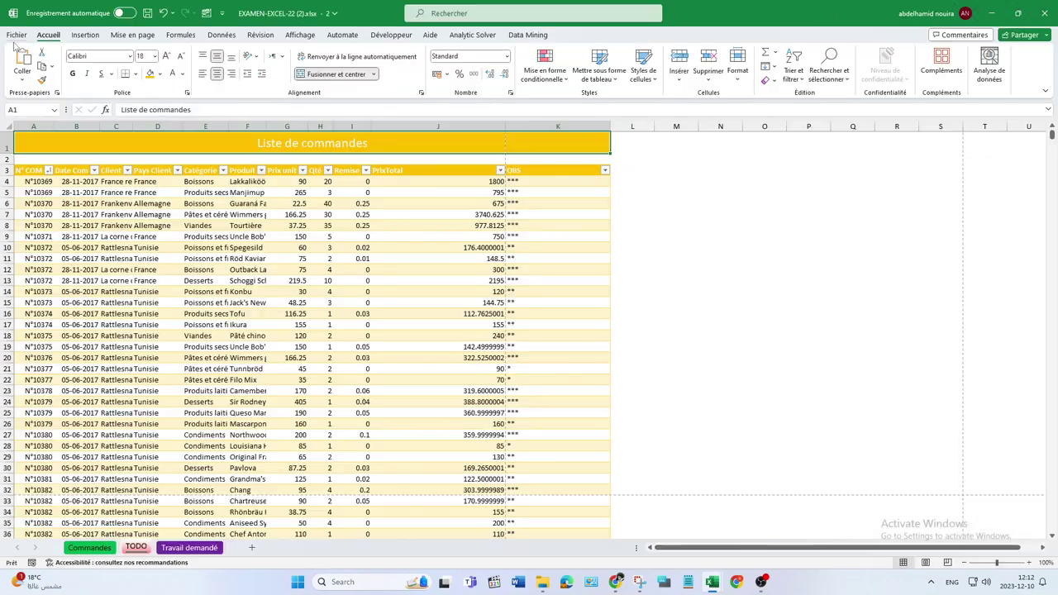
click(427, 193)
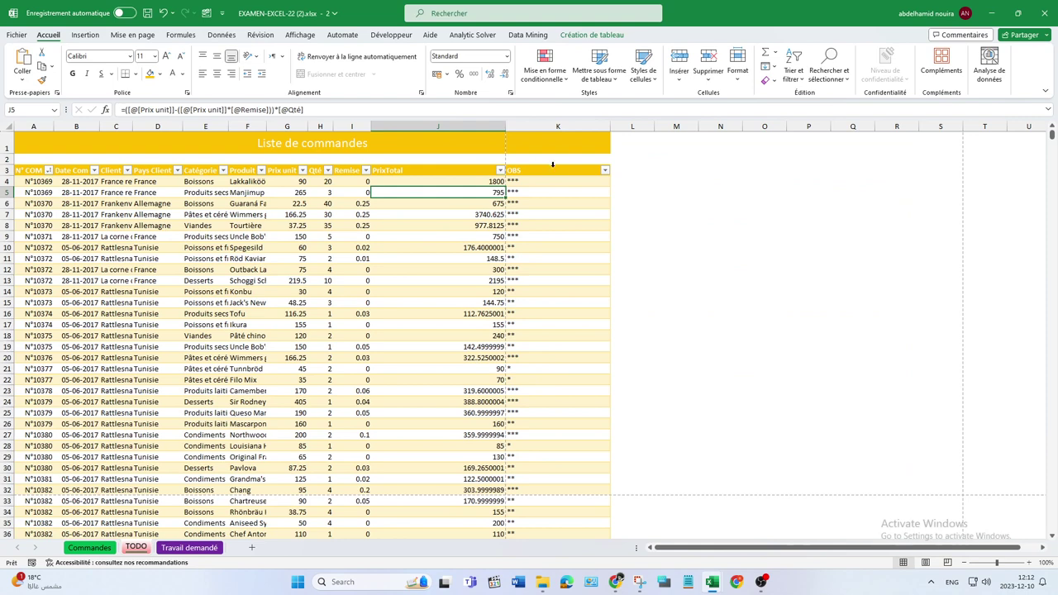
drag(479, 170, 5, 393)
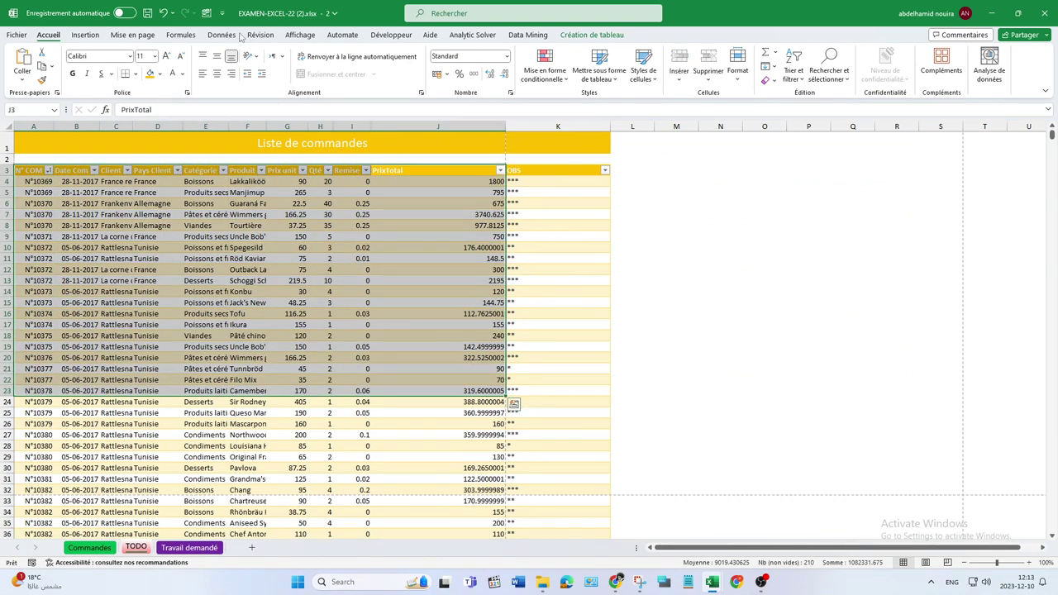
click(136, 36)
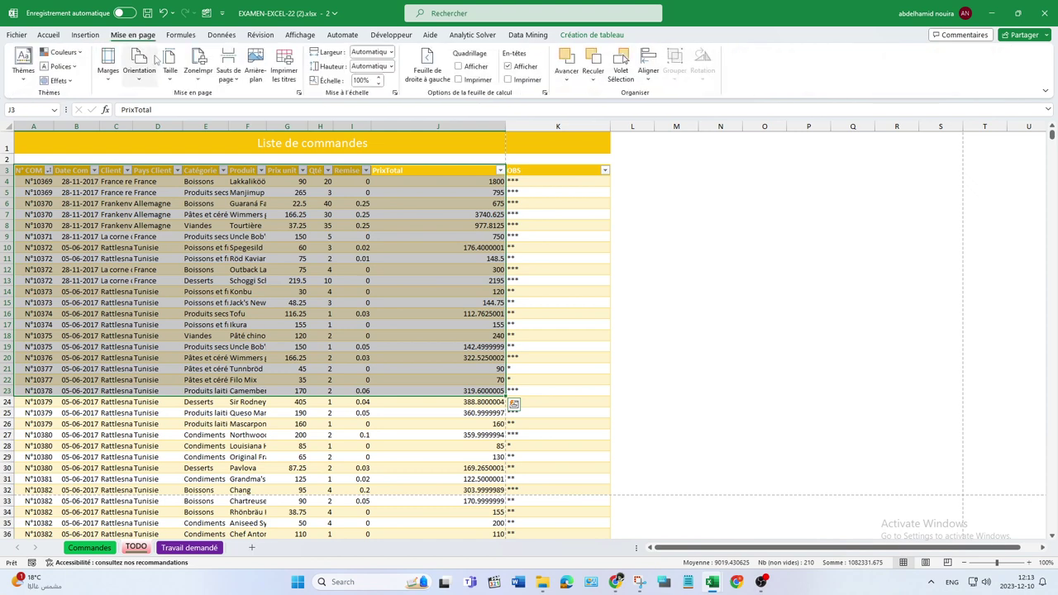
click(199, 73)
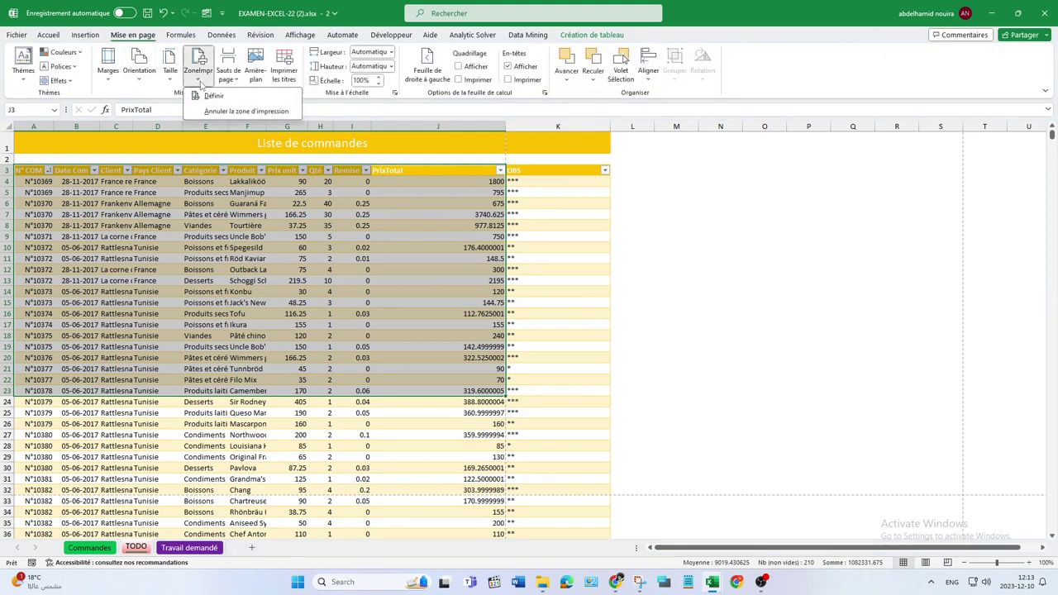
click(208, 96)
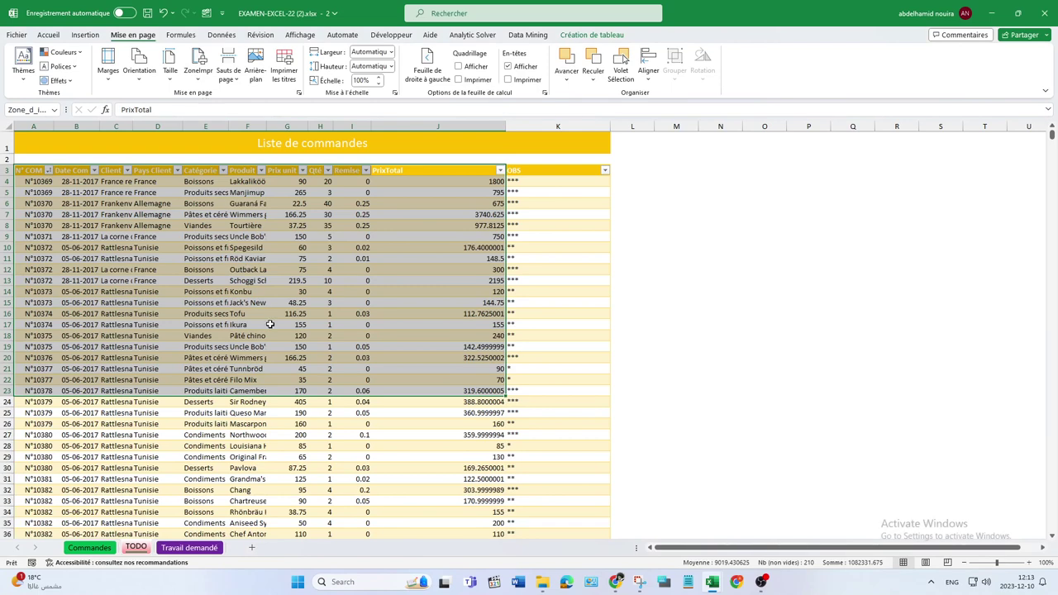
Step: Narrow the PrixTotal column J again to slim the table
click(16, 34)
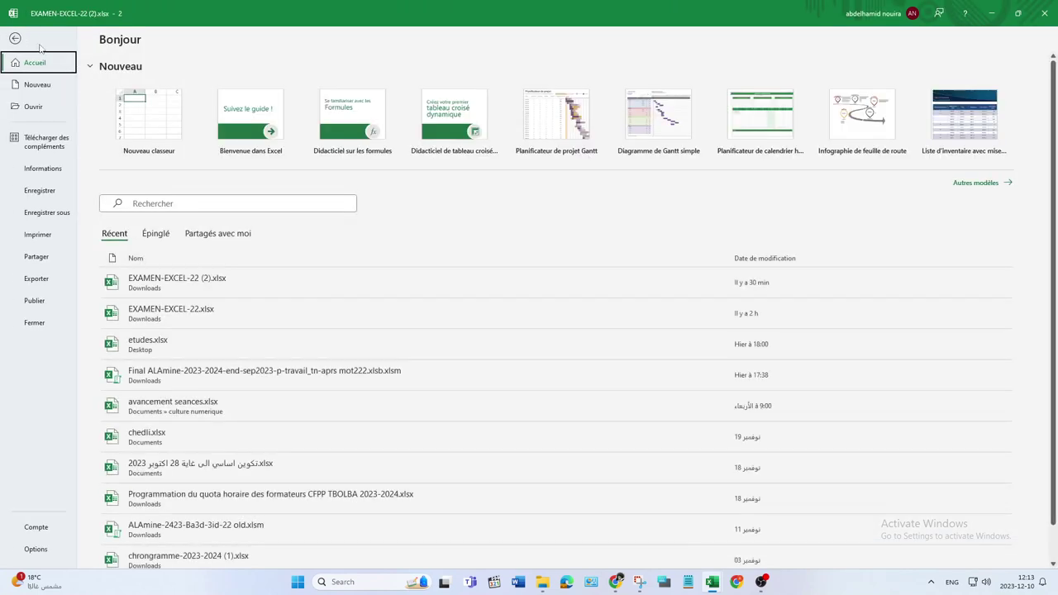
click(17, 38)
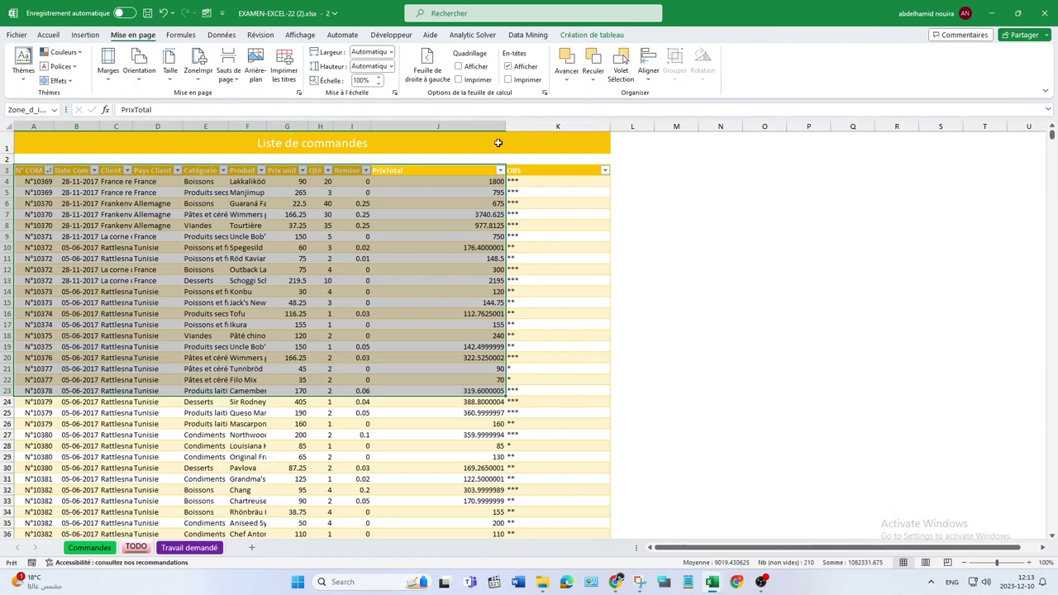
drag(506, 127, 425, 126)
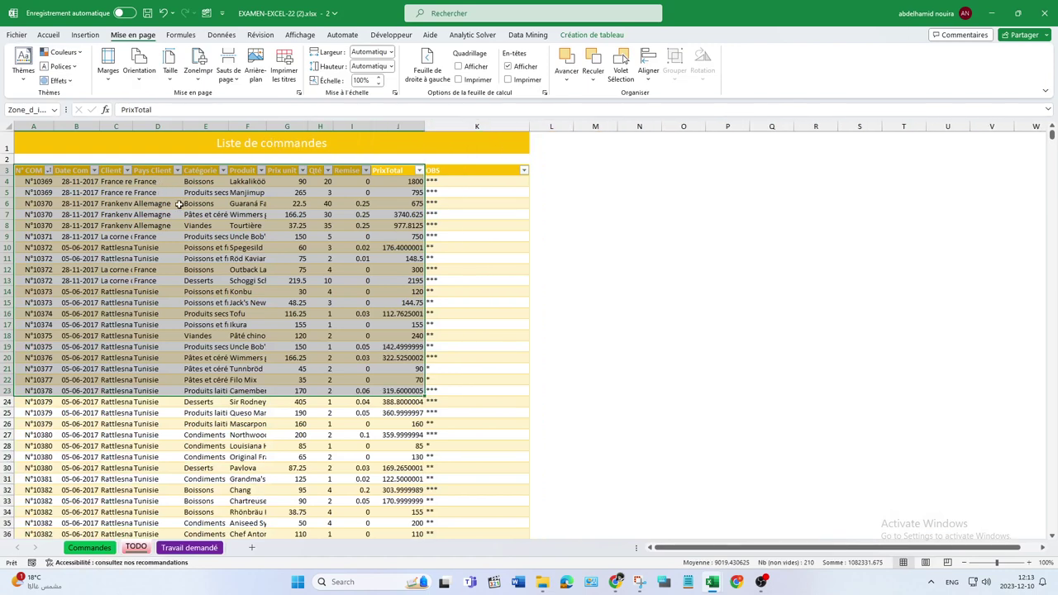
click(17, 34)
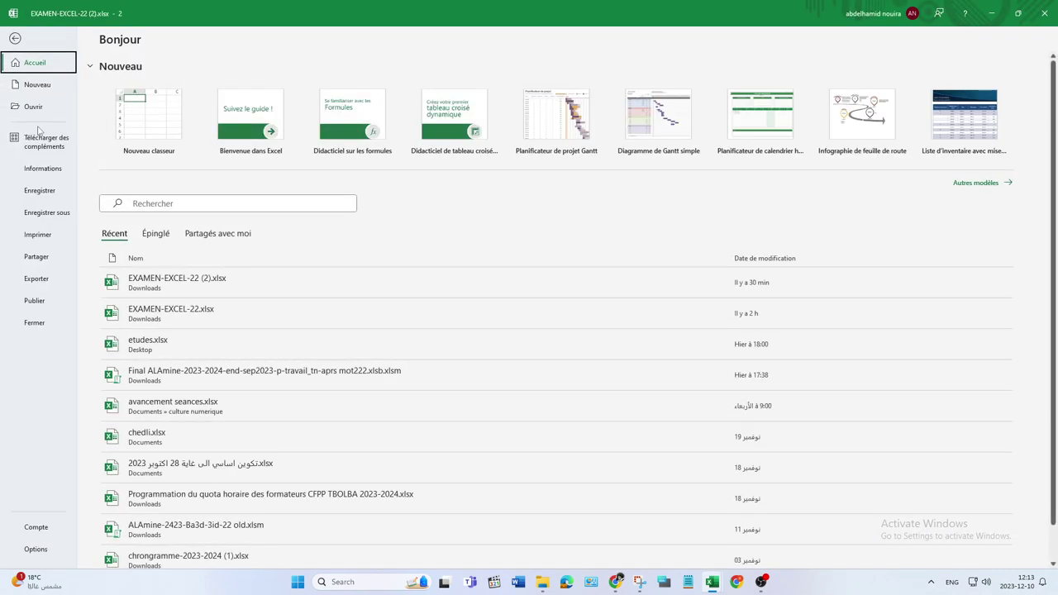
Step: Check that the print preview fits the order table on one landscape page, leaving the print-scope setting unchanged
click(39, 235)
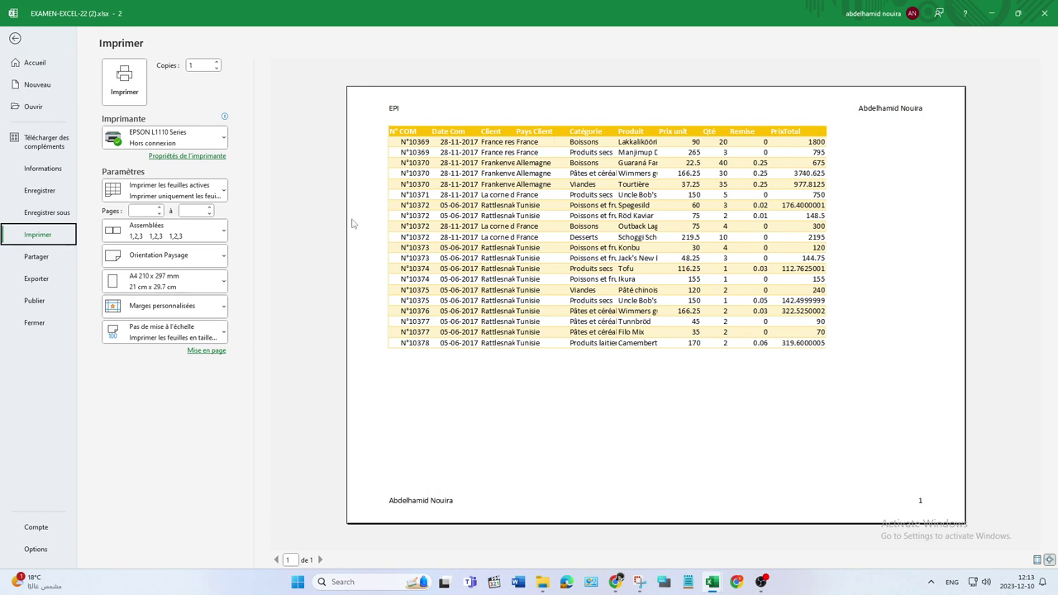
click(196, 192)
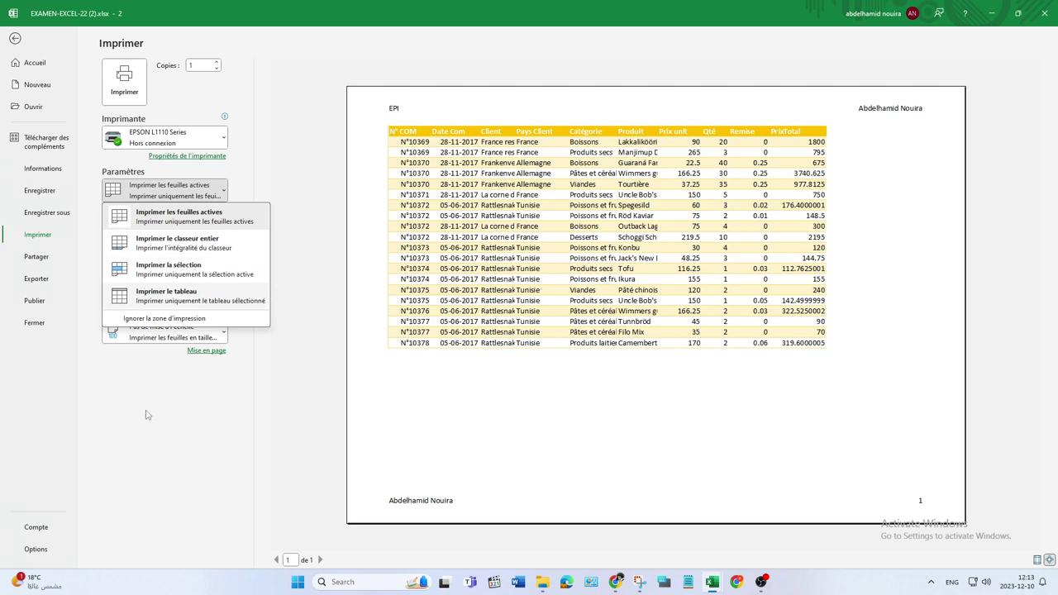
key(Escape)
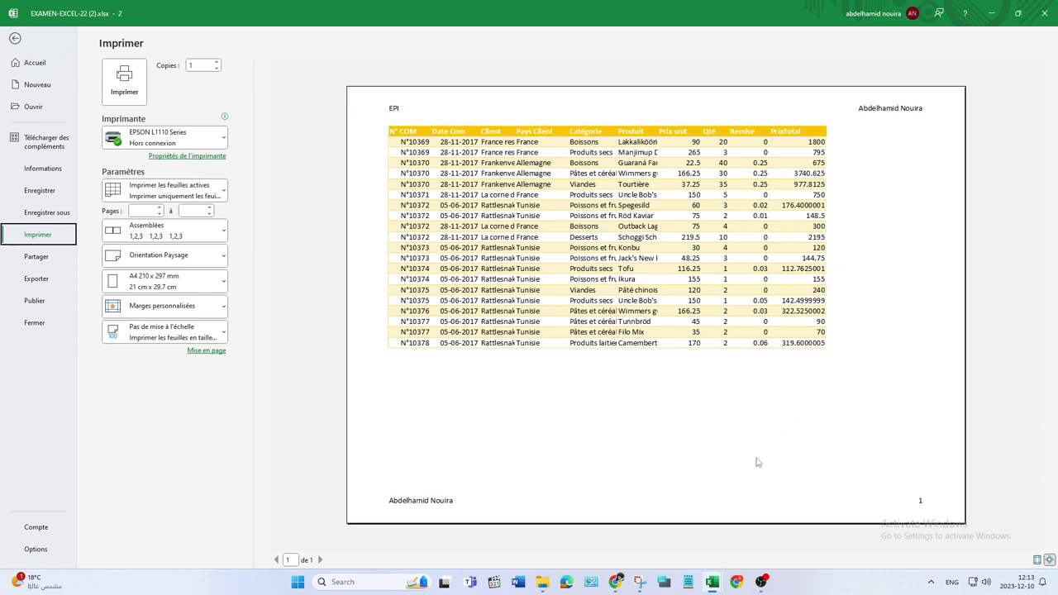
click(15, 38)
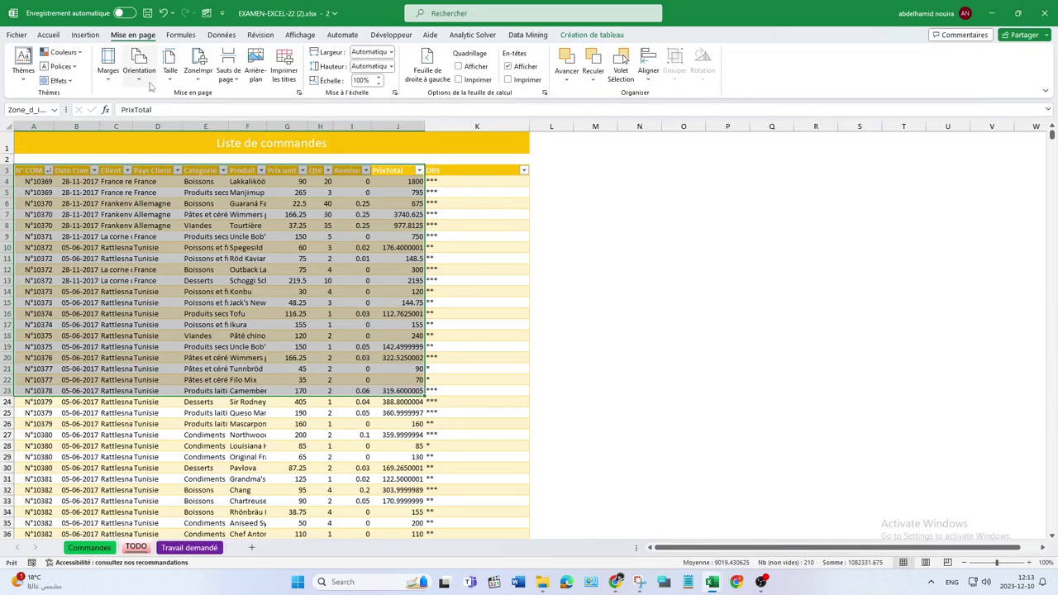
Step: Define the print area as A3:J23 with Zone d'impression > Définir, then view the Sauts de page options
click(200, 82)
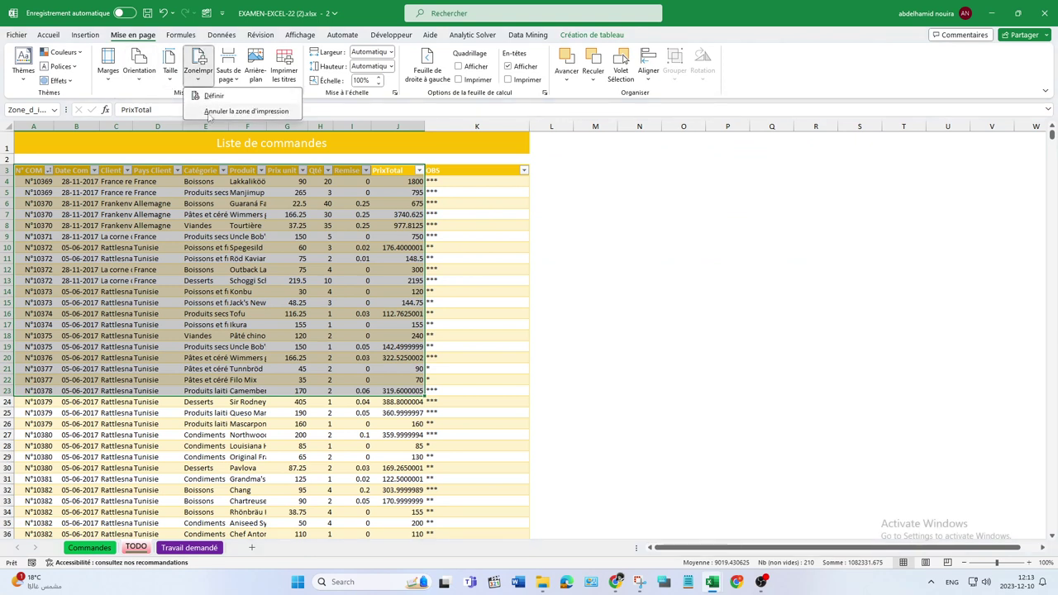
click(208, 96)
click(200, 81)
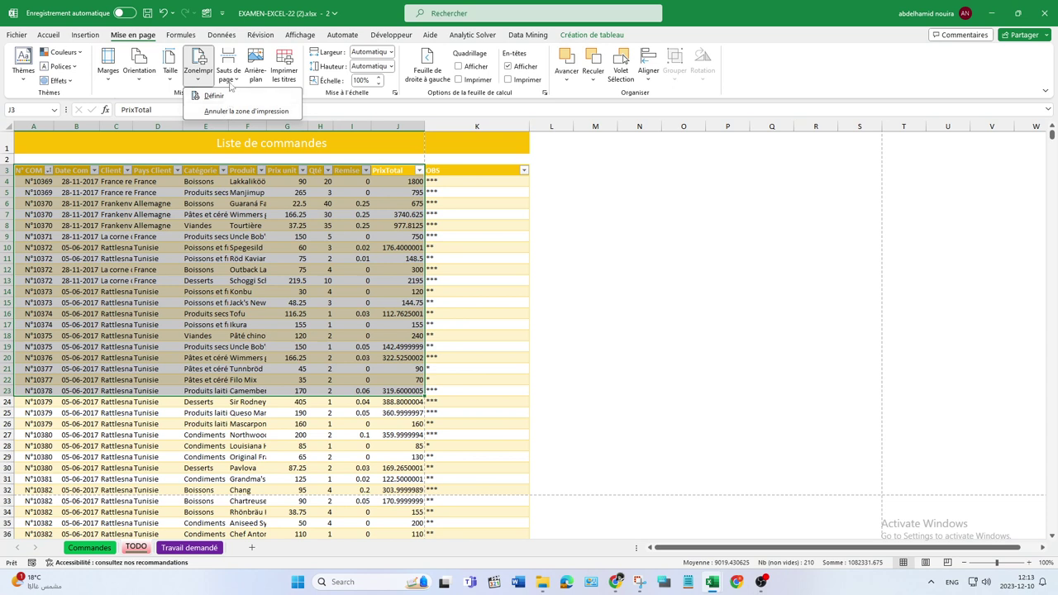
click(230, 76)
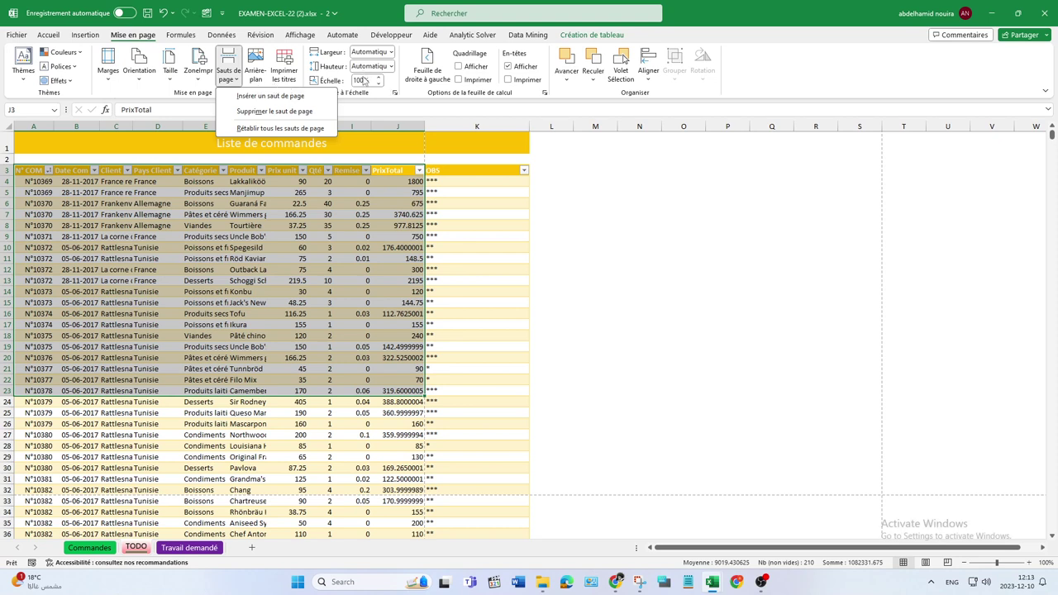
Step: Look up task 15 in the Travail demandé instructions
click(710, 582)
click(659, 541)
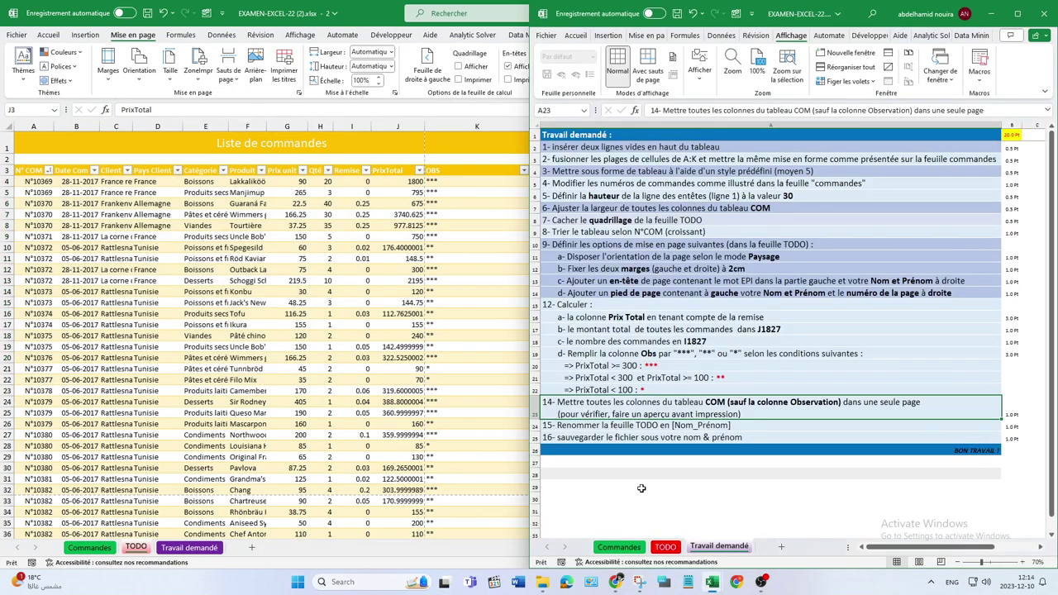
scroll(641, 488, down, 1)
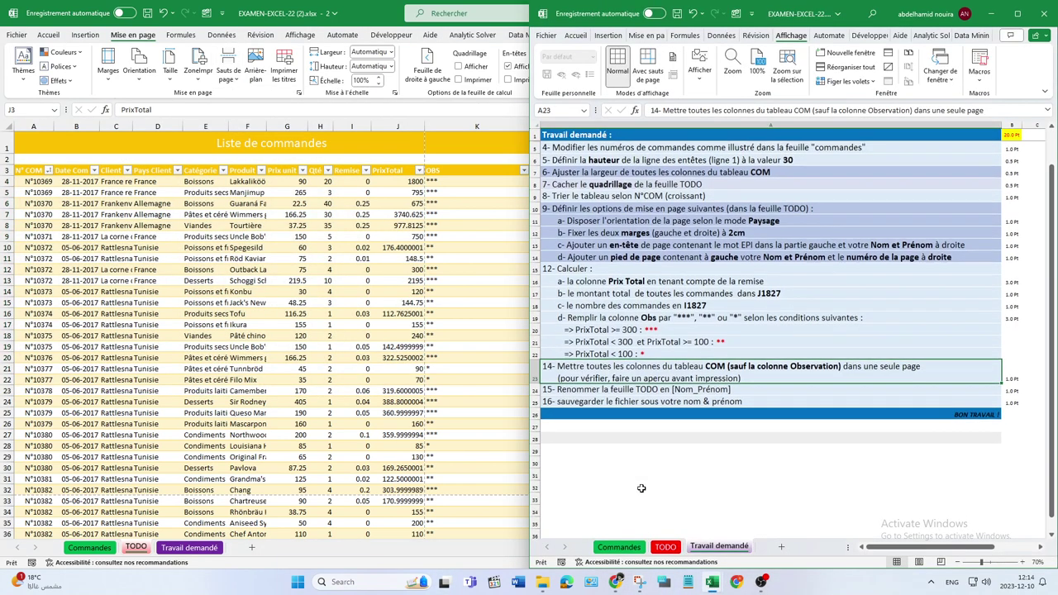
click(651, 392)
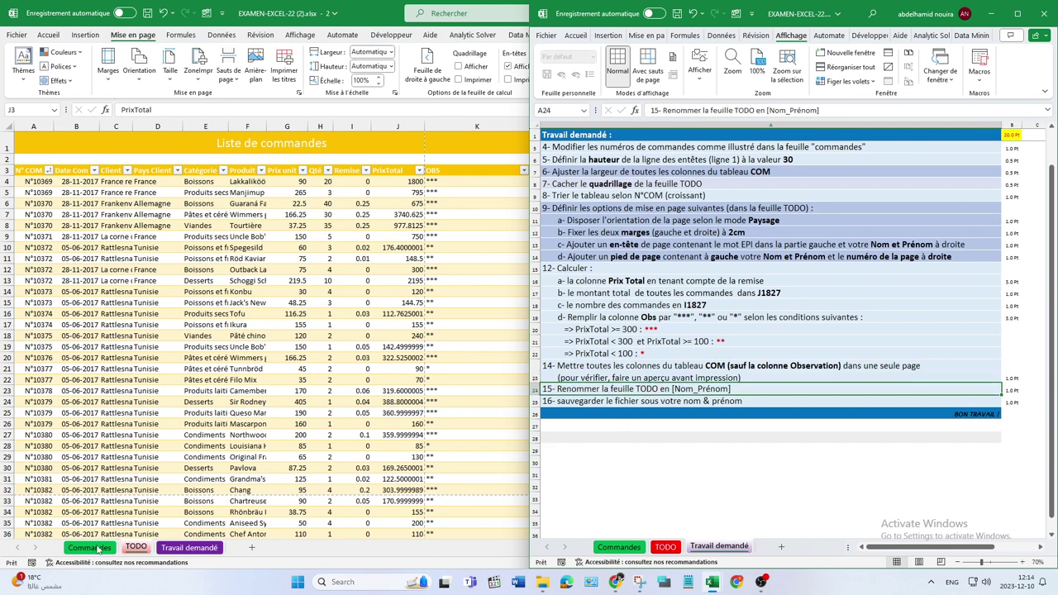
Step: Rename the TODO sheet tab to the author's full name and maximize the workbook window
click(137, 548)
click(137, 548)
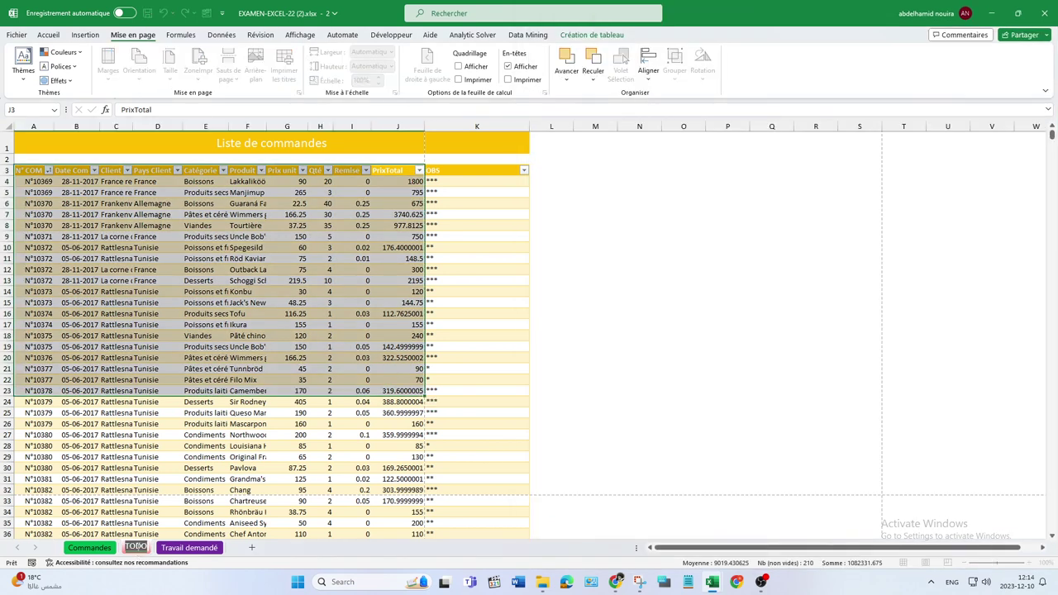
text(Abdelha)
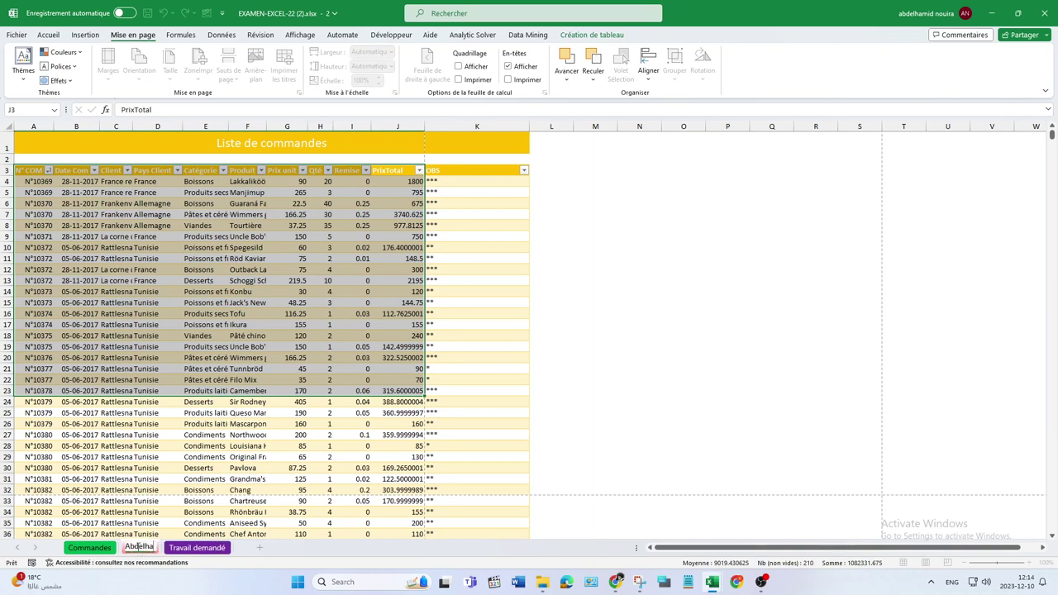
text(mid Nouira)
key(Return)
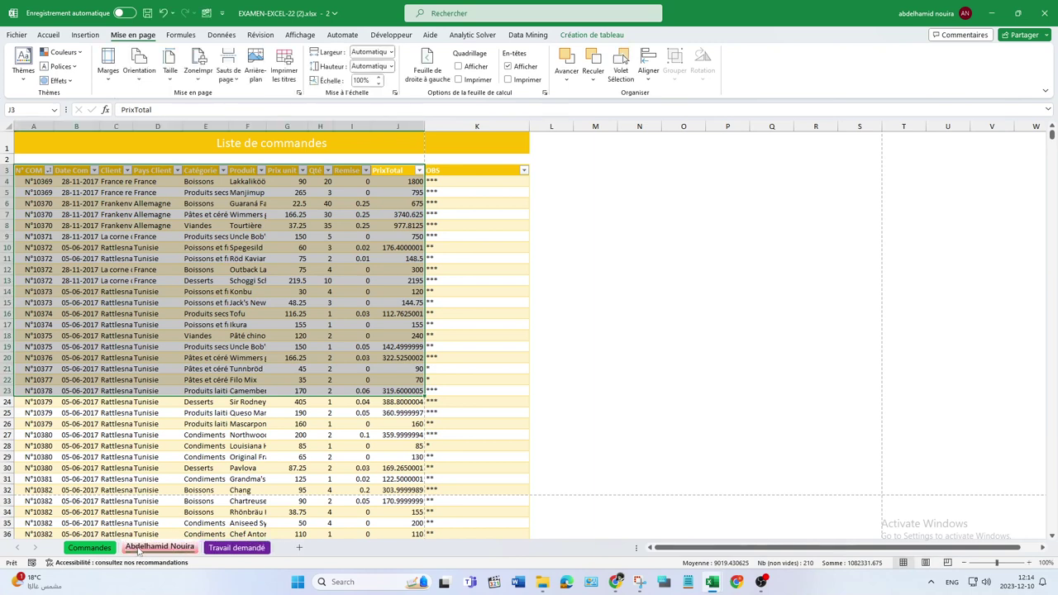
mouse_move(712, 581)
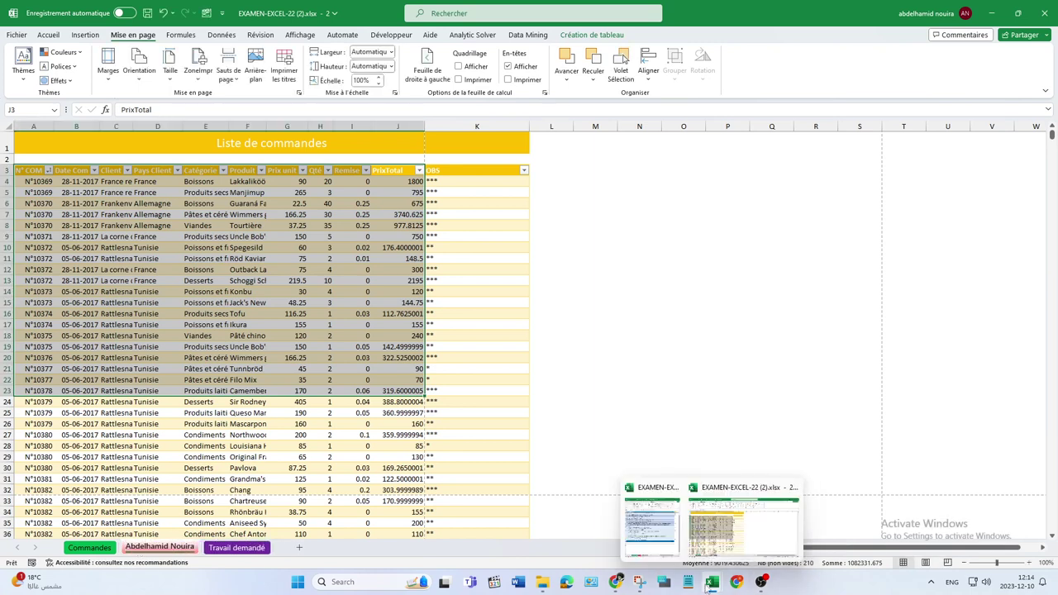
click(648, 531)
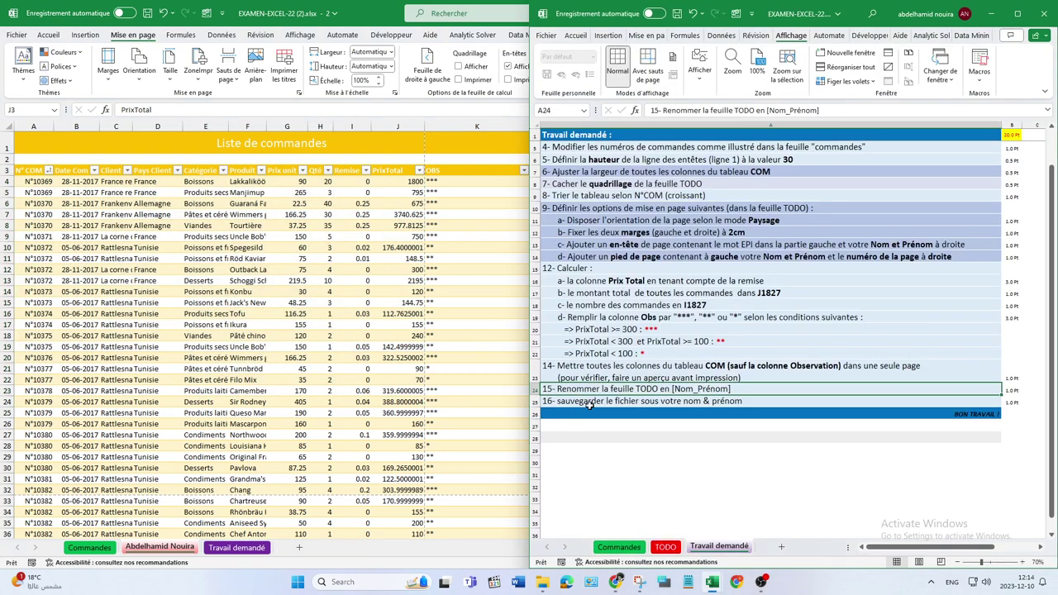
key(super+Up)
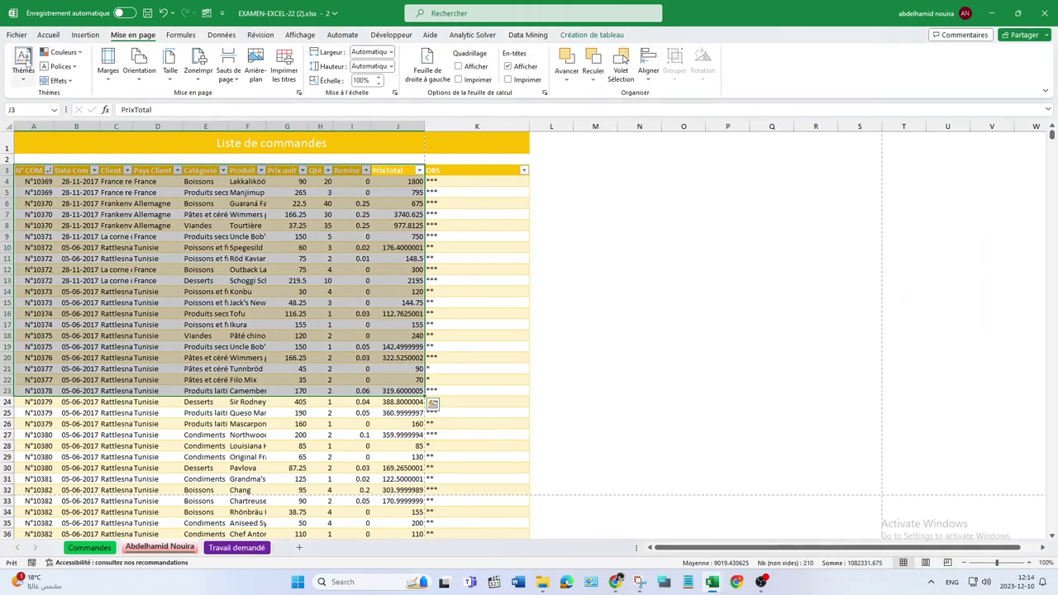
Step: Save the workbook as an .xlsx file in Documents, named after the author
click(17, 35)
click(38, 213)
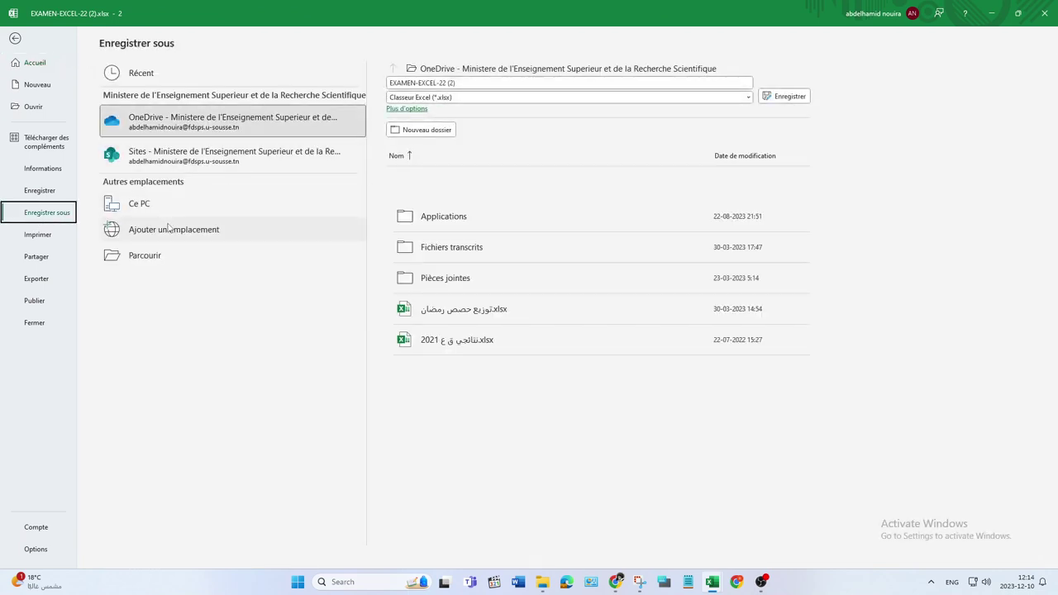
click(190, 203)
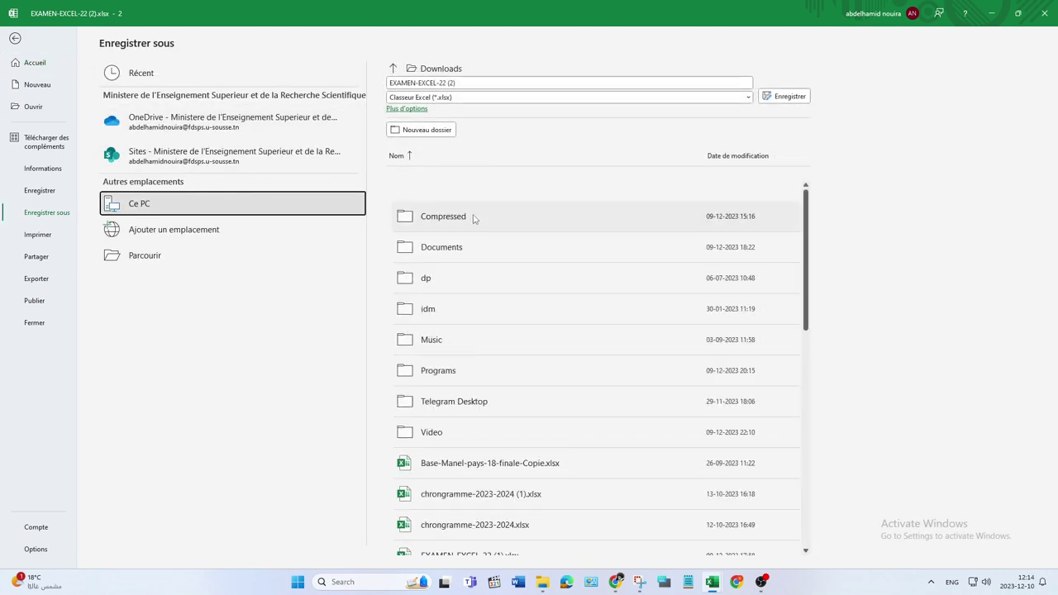
click(459, 247)
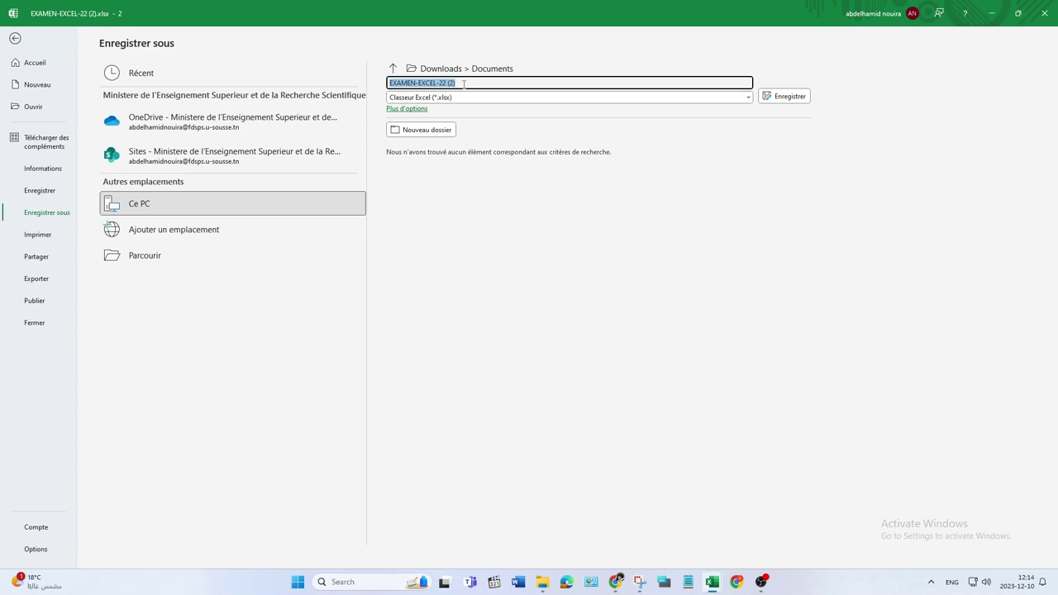
click(474, 82)
text(Abdelh)
text(amid Nouir)
key(Return)
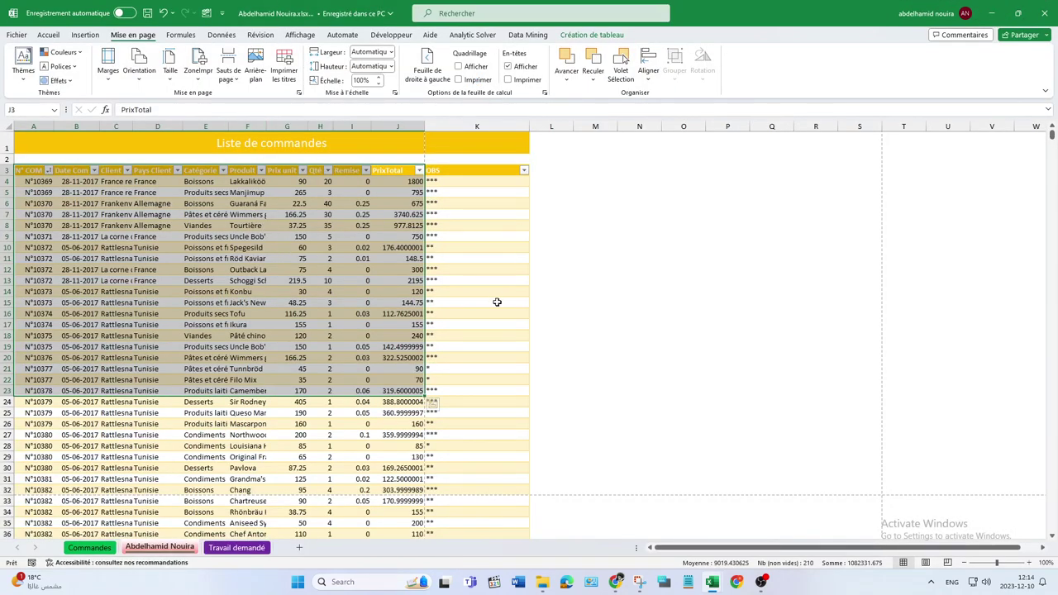
click(758, 579)
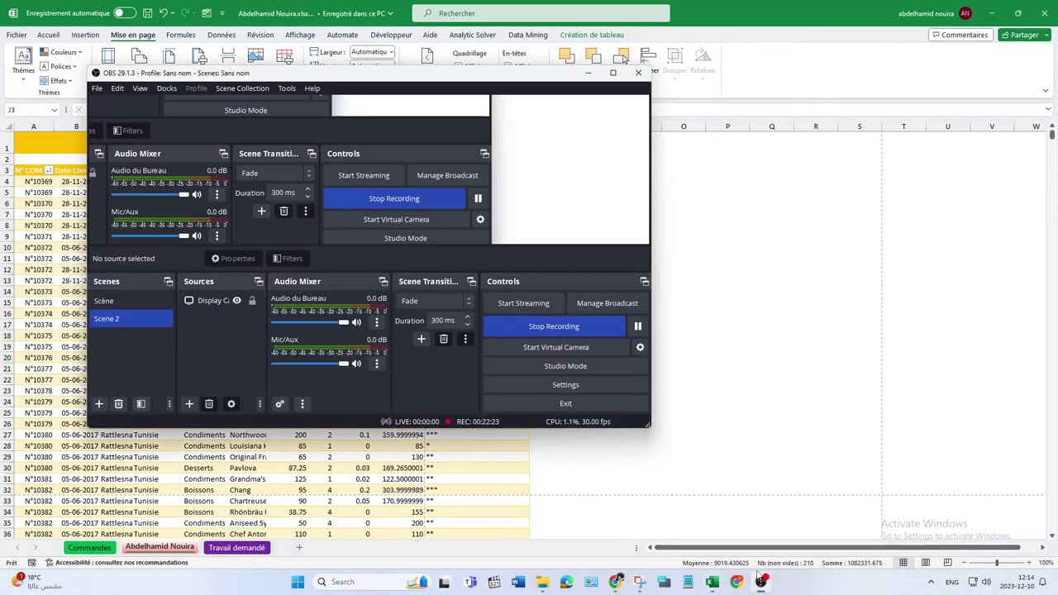